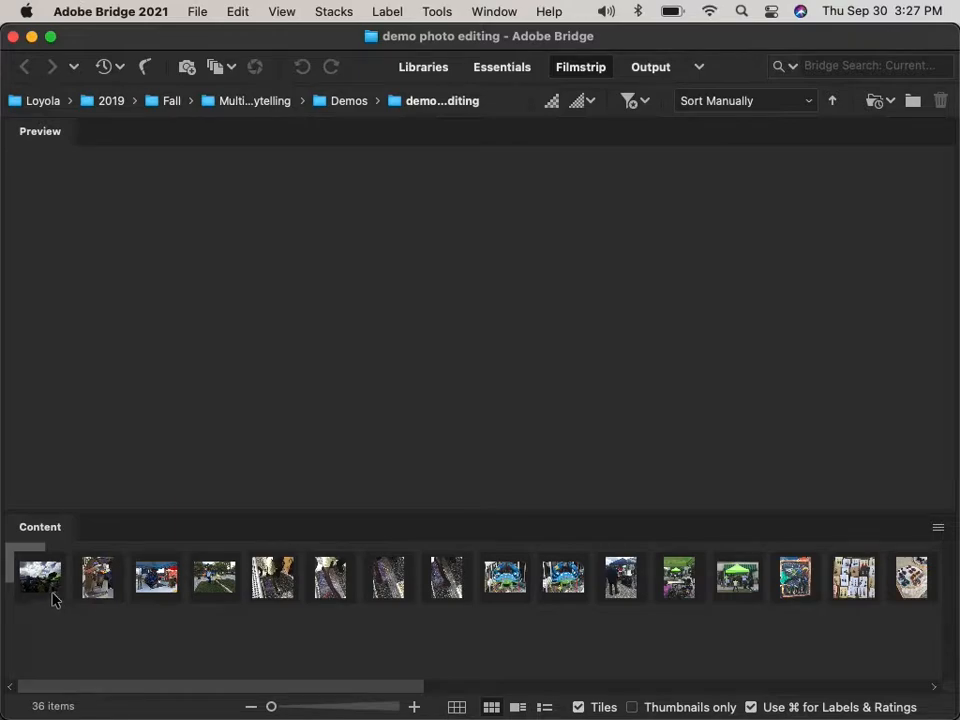
left_click(43, 575)
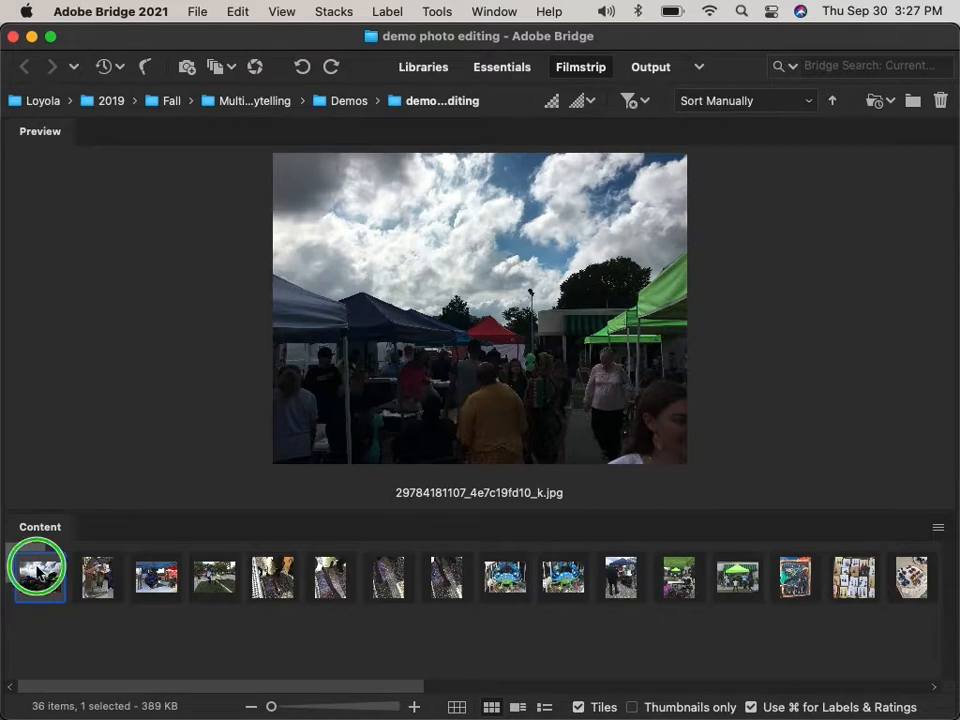
right_click(38, 572)
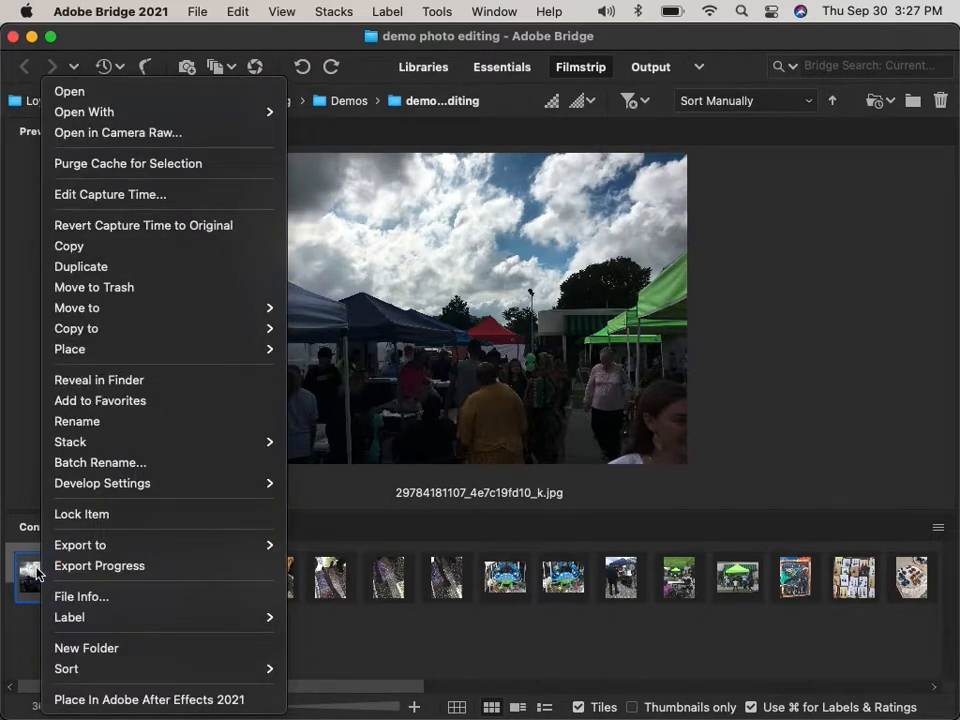
left_click(210, 133)
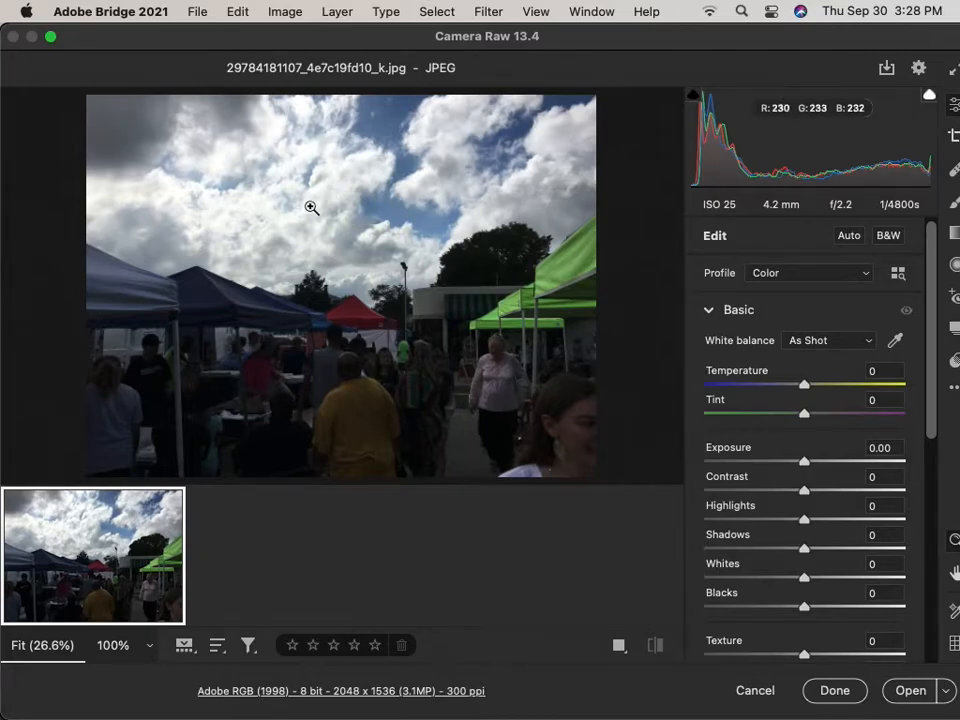
Collapse and re-expand the Basic panel so Exposure 0.00 and the other zeroed sliders show.
mouse_move(928, 318)
left_mouse_down()
mouse_move(917, 497)
mouse_move(923, 295)
left_mouse_up()
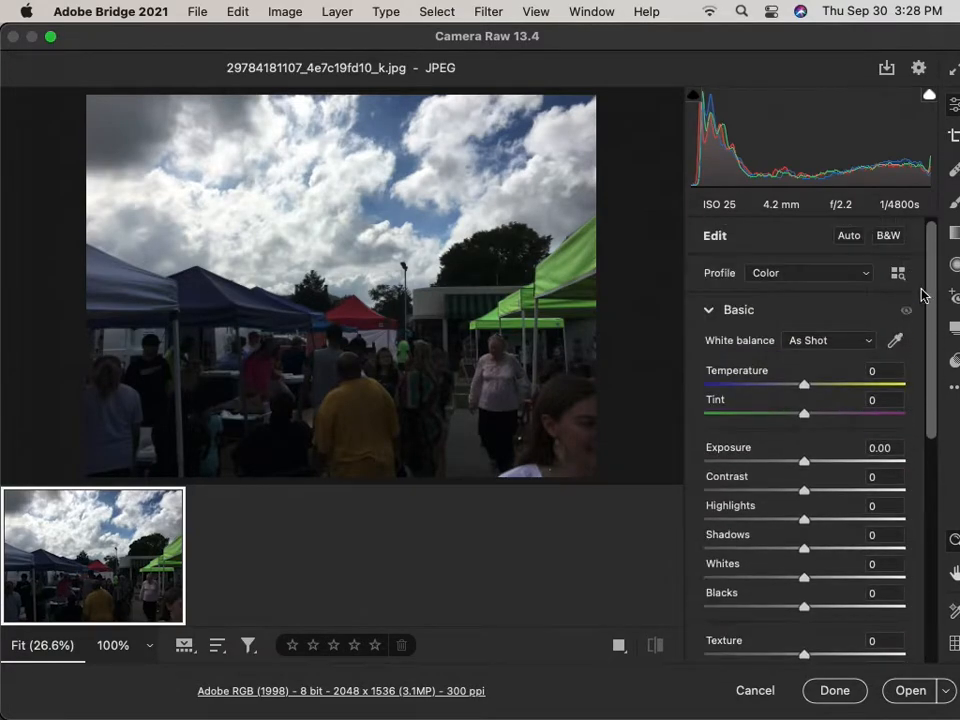
left_click(709, 311)
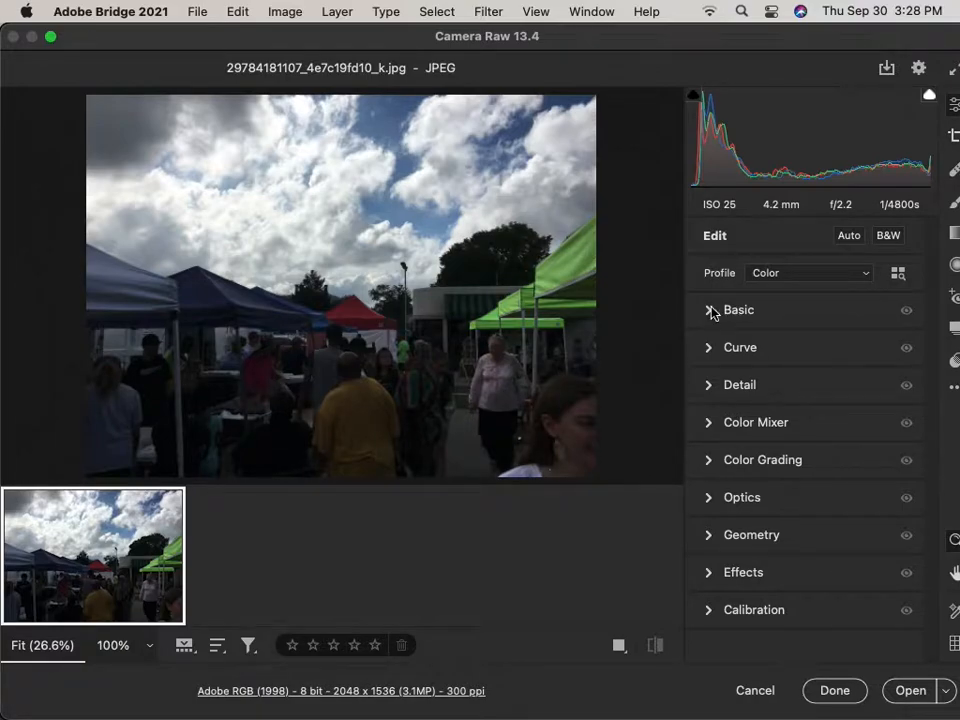
left_click(709, 312)
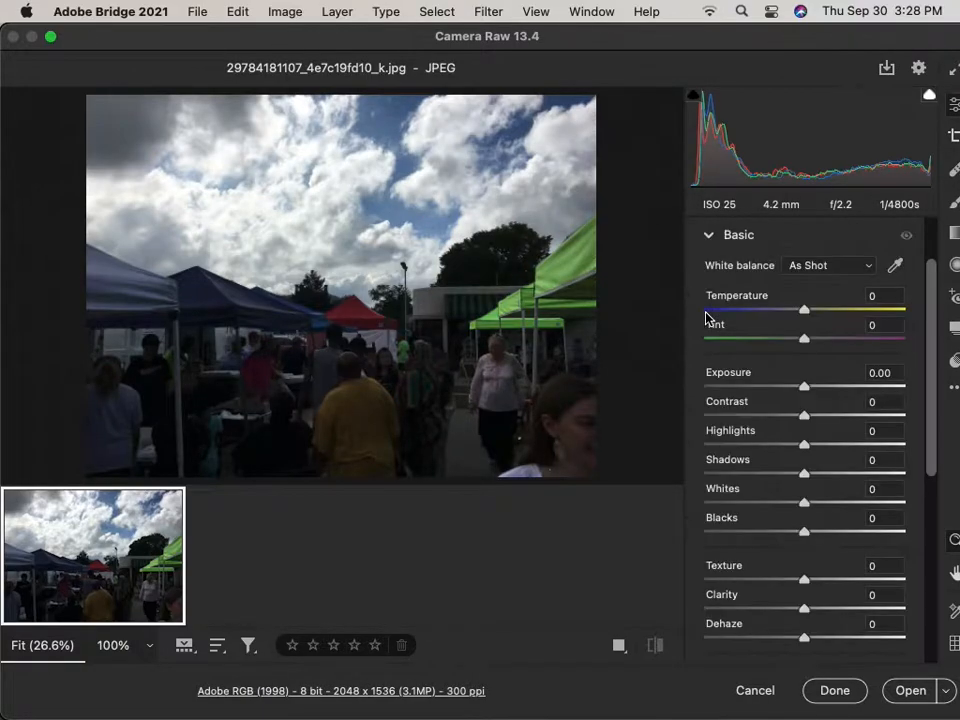
scroll(729, 369, "up", 2)
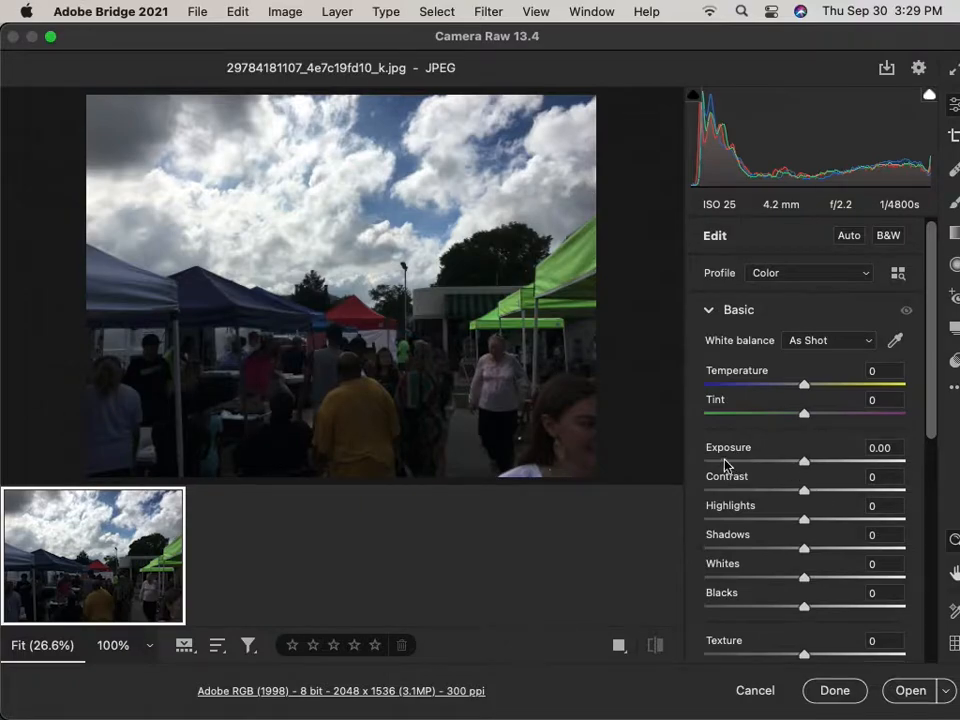
Try Exposure, return it to 0.00, and lift Shadows to +75.
left_click_drag(806, 463, 828, 463)
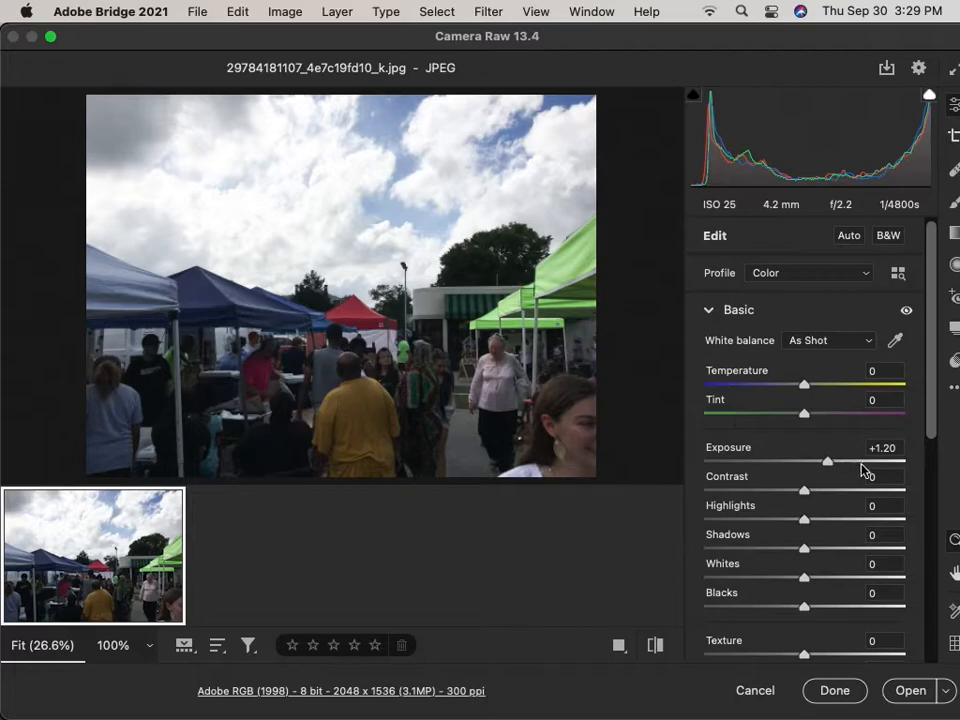
left_click_drag(827, 465, 806, 470)
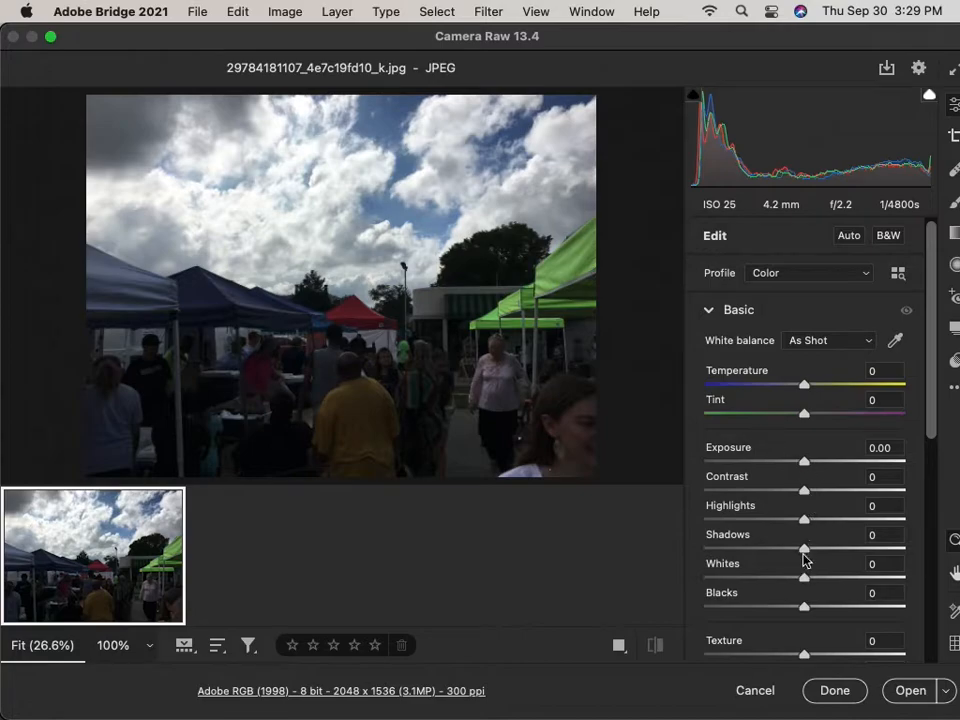
left_click_drag(804, 556, 879, 551)
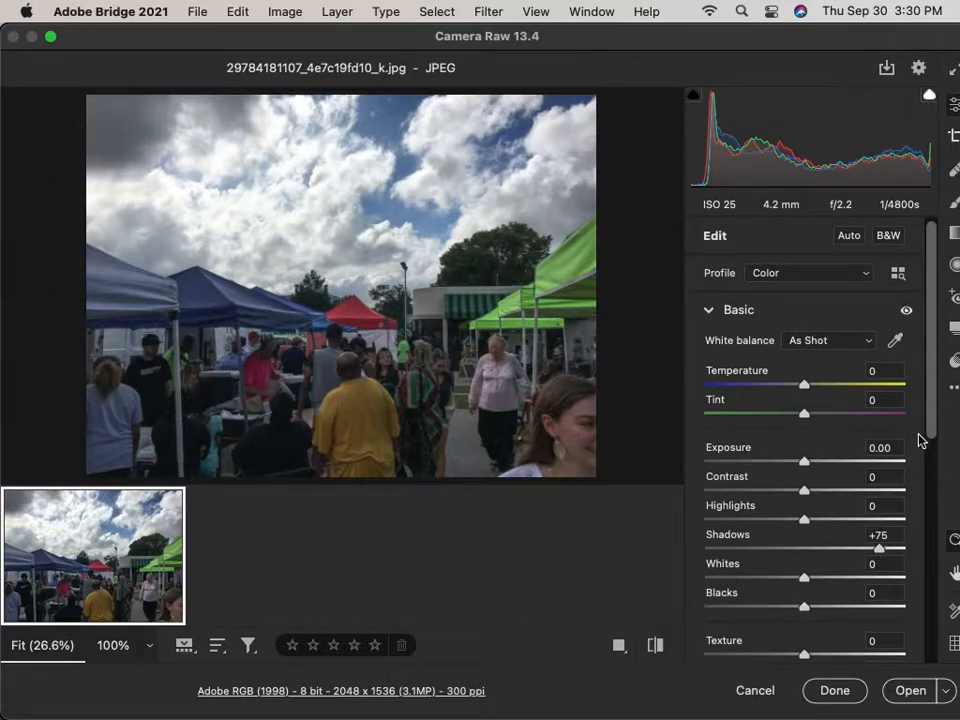
Preview Clarity at +100, then settle it at +20.
left_click_drag(928, 427, 931, 522)
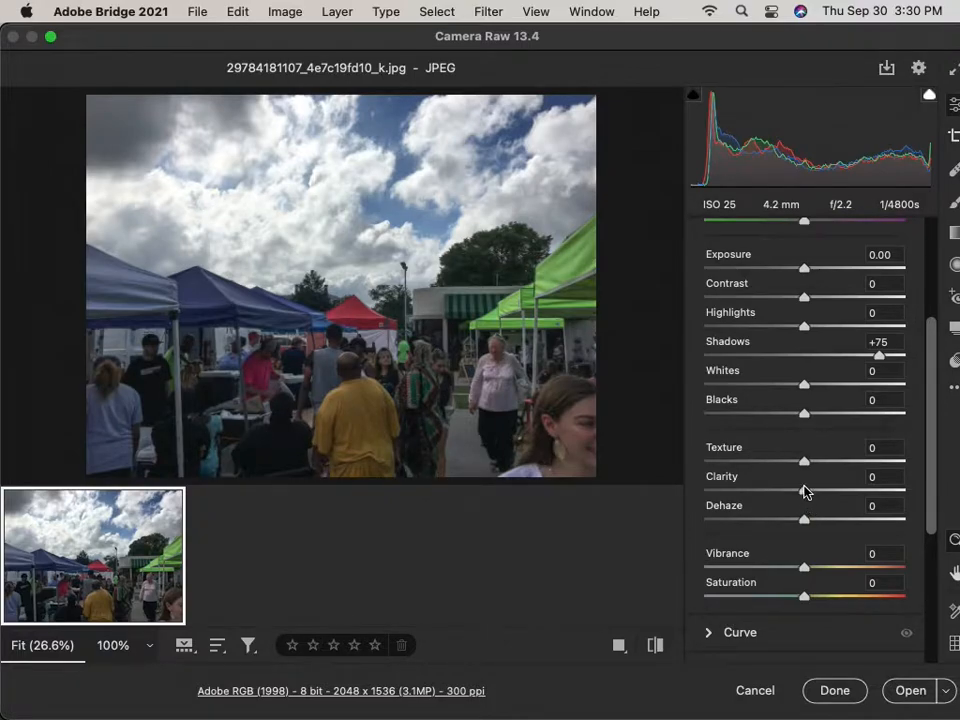
left_click_drag(806, 491, 925, 497)
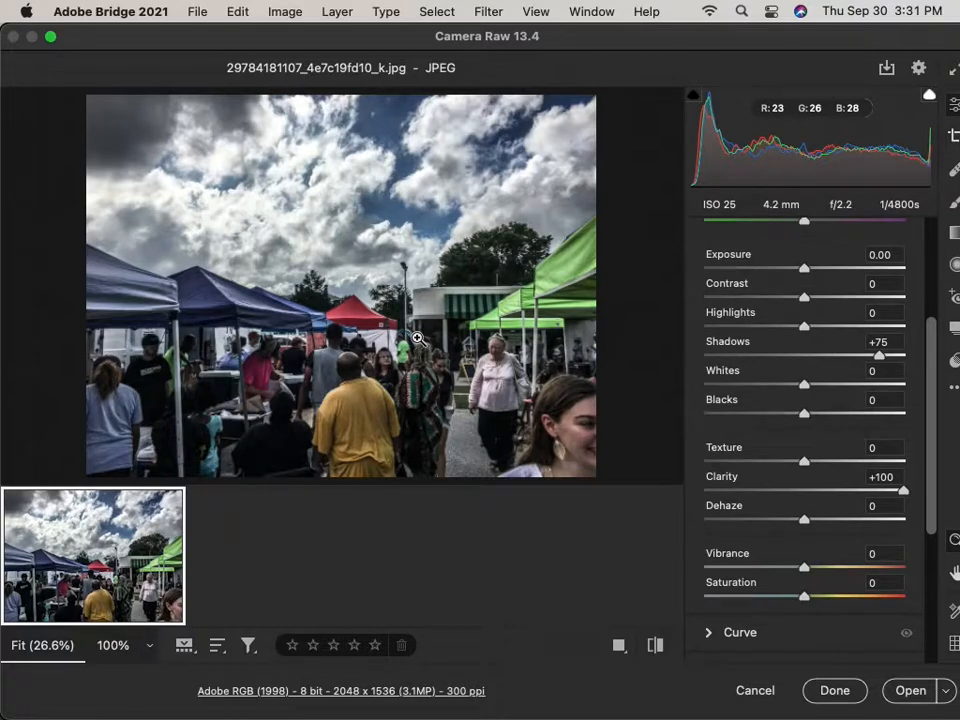
left_click(828, 491)
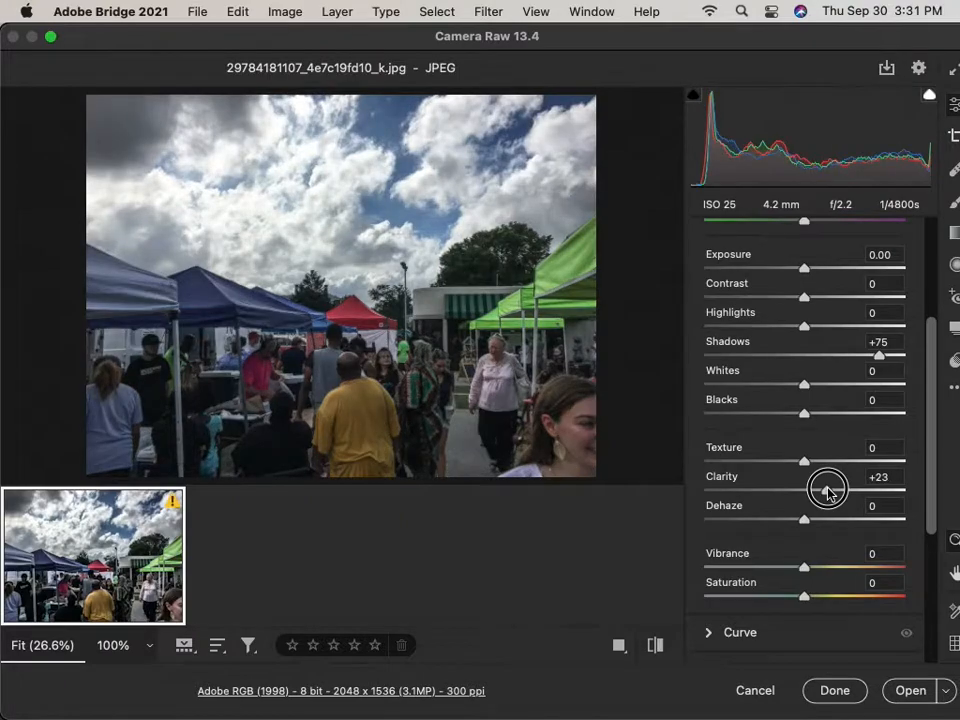
left_click_drag(827, 493, 825, 495)
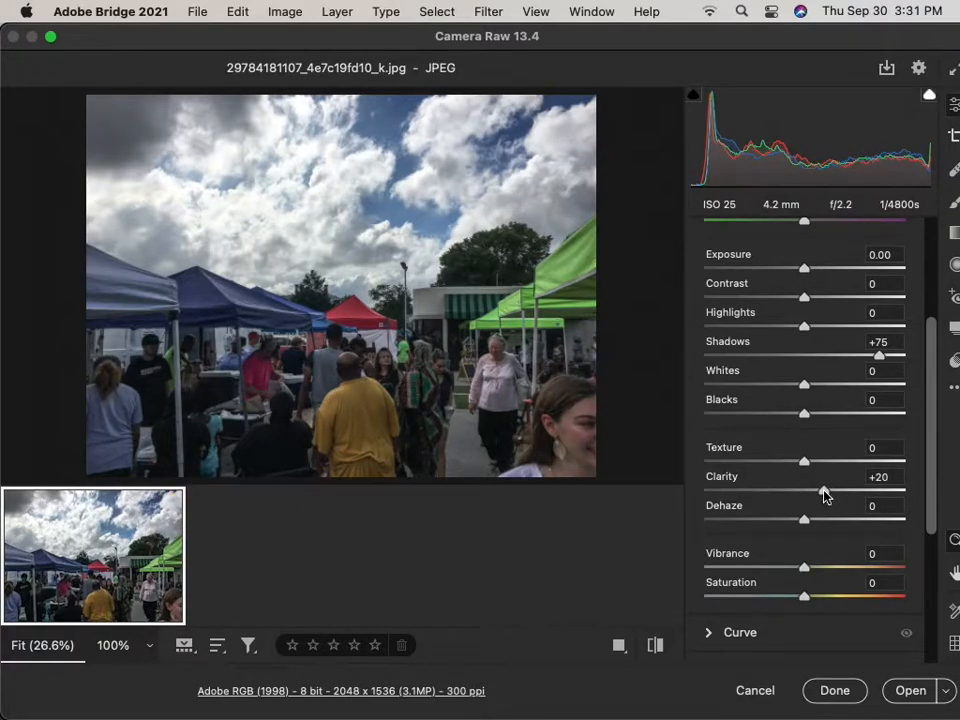
Set Vibrance to +23 after previewing Saturation at +100 and resetting it to 0.
left_click_drag(932, 484, 934, 525)
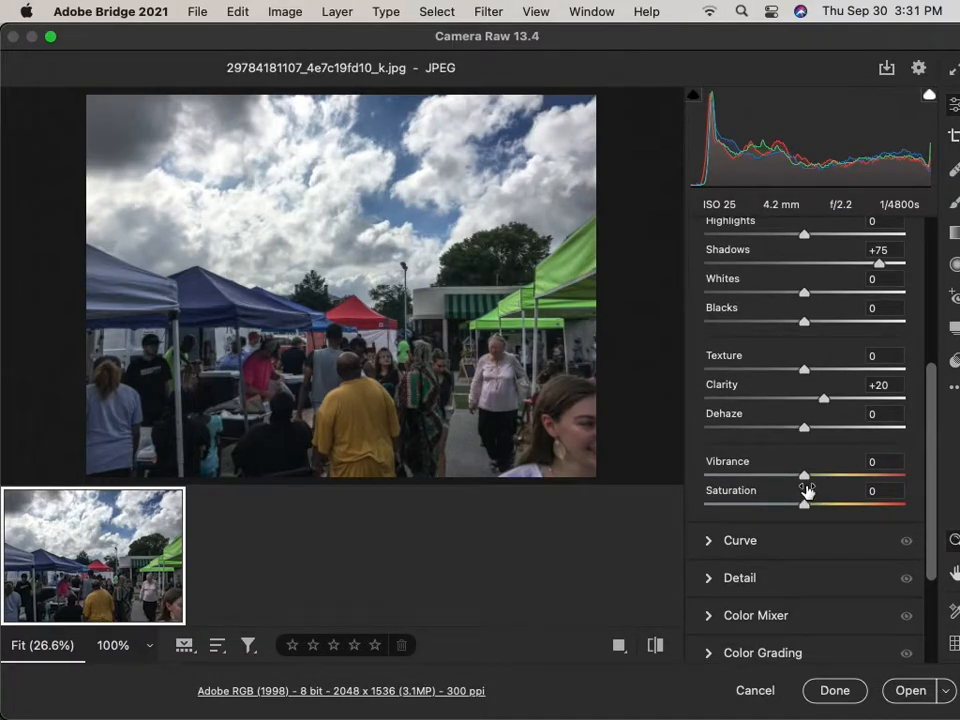
left_click_drag(806, 476, 826, 480)
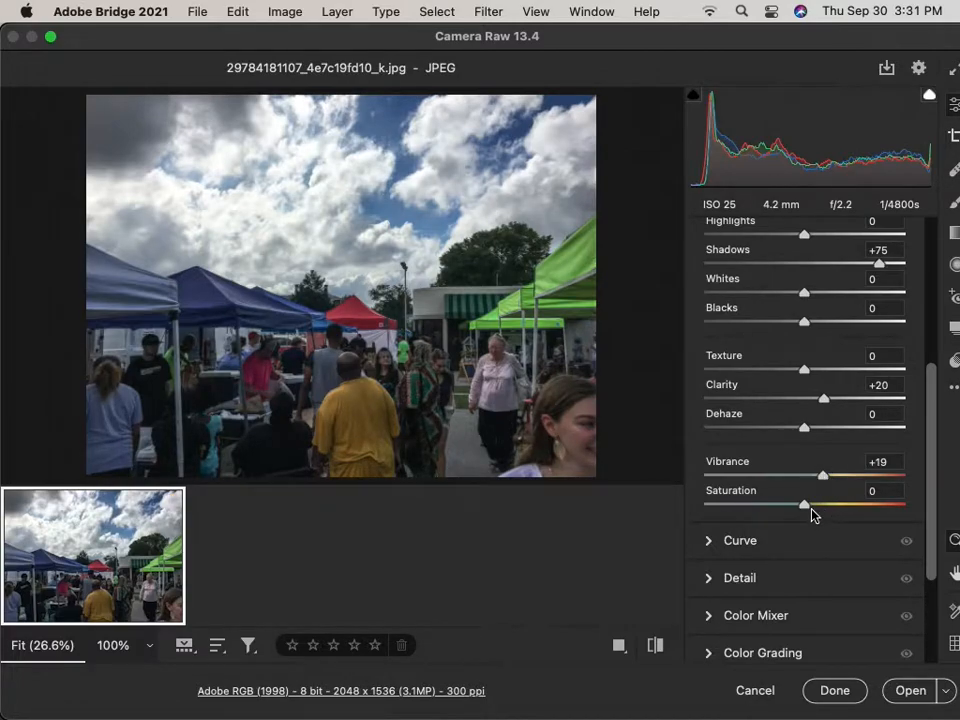
left_click_drag(806, 510, 952, 530)
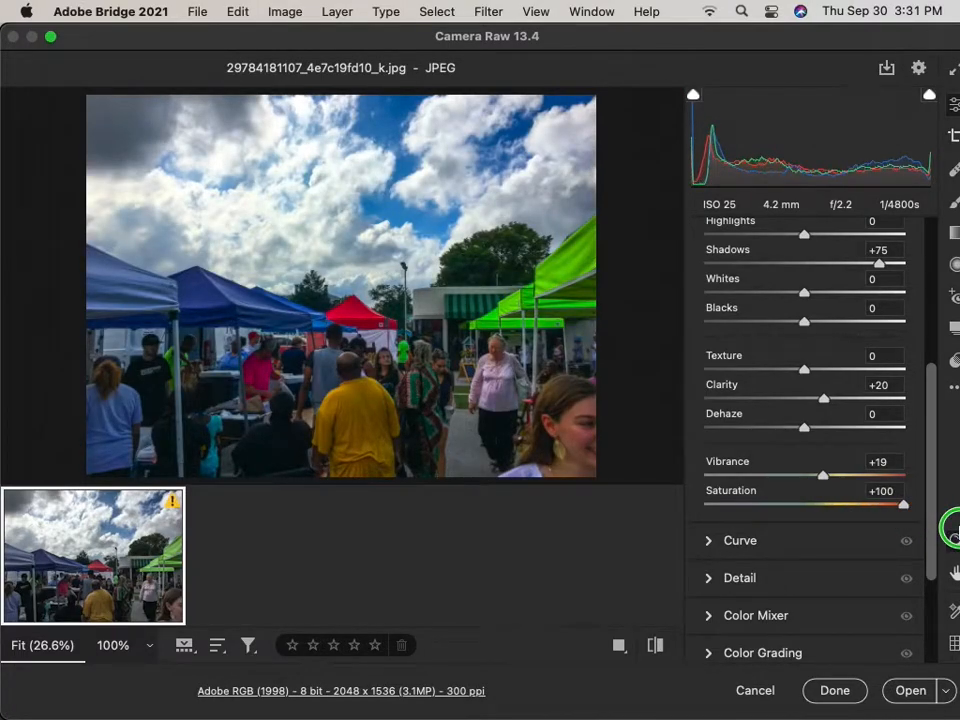
left_click_drag(952, 530, 806, 517)
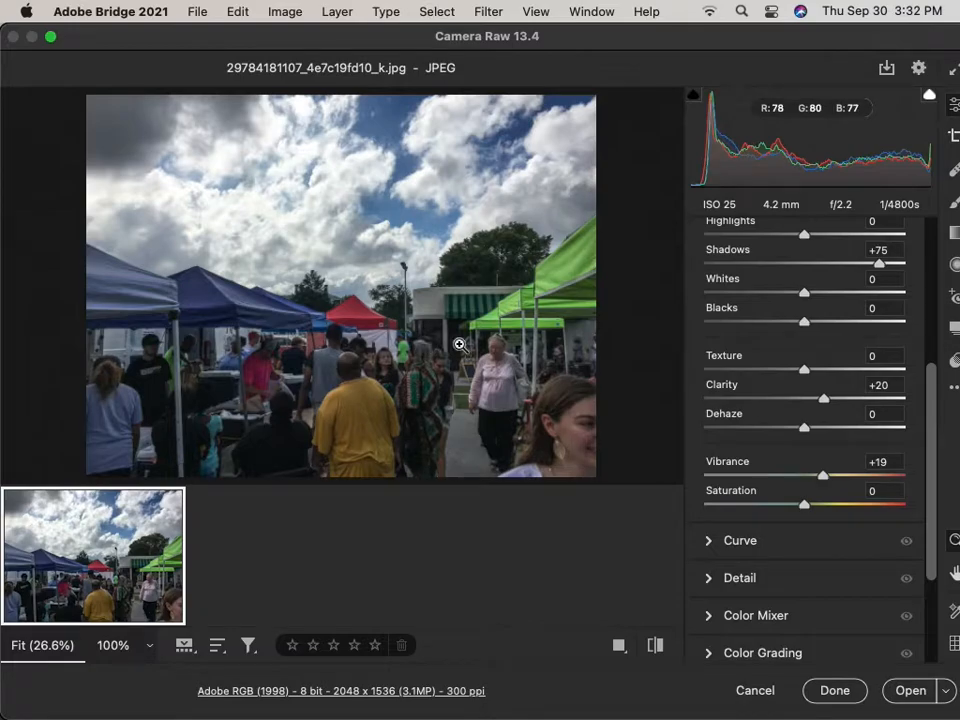
left_click(823, 476)
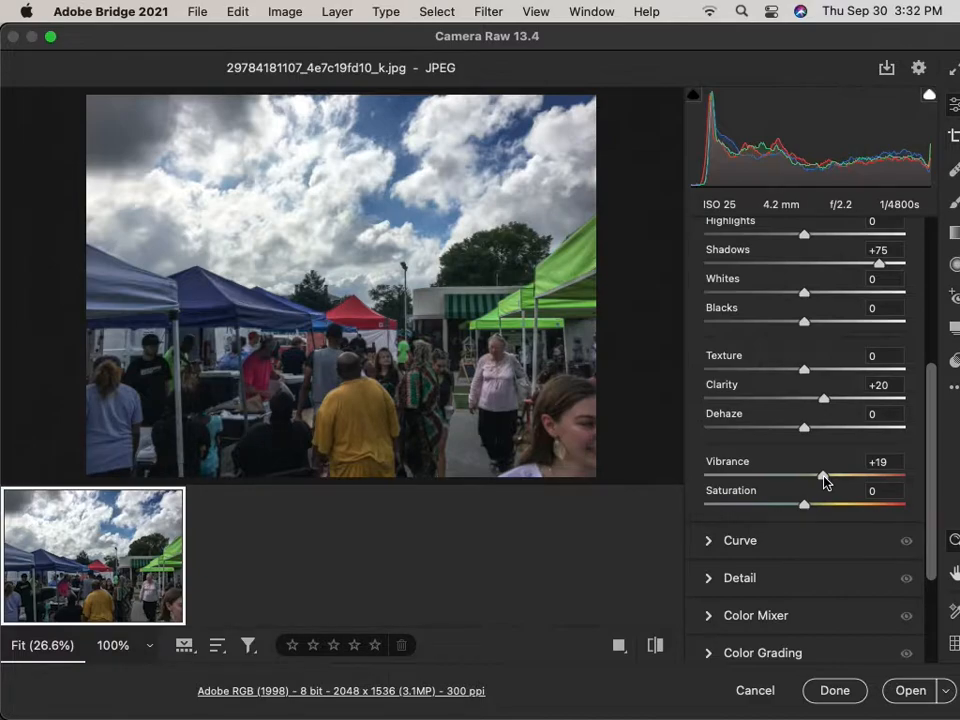
left_click_drag(824, 478, 818, 482)
left_click_drag(813, 477, 824, 480)
mouse_move(709, 712)
Look over the untouched Curve panel, then expand Detail showing Sharpening and Noise Reduction at 0.
scroll(745, 575, "down", 2)
left_click(708, 490)
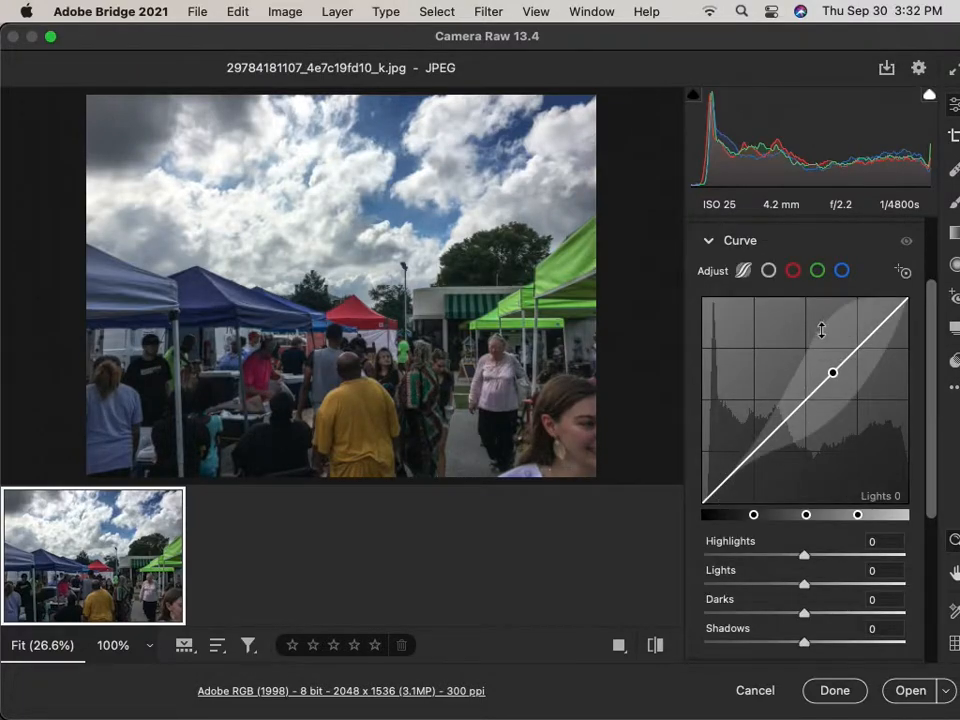
scroll(712, 485, "down", 5)
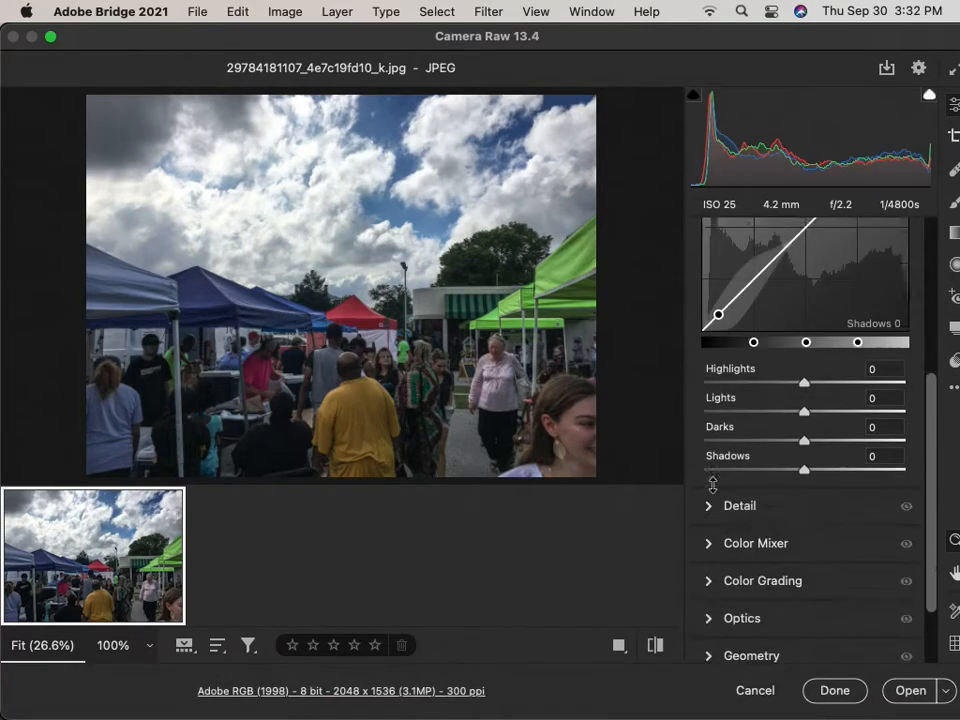
scroll(703, 338, "up", 5)
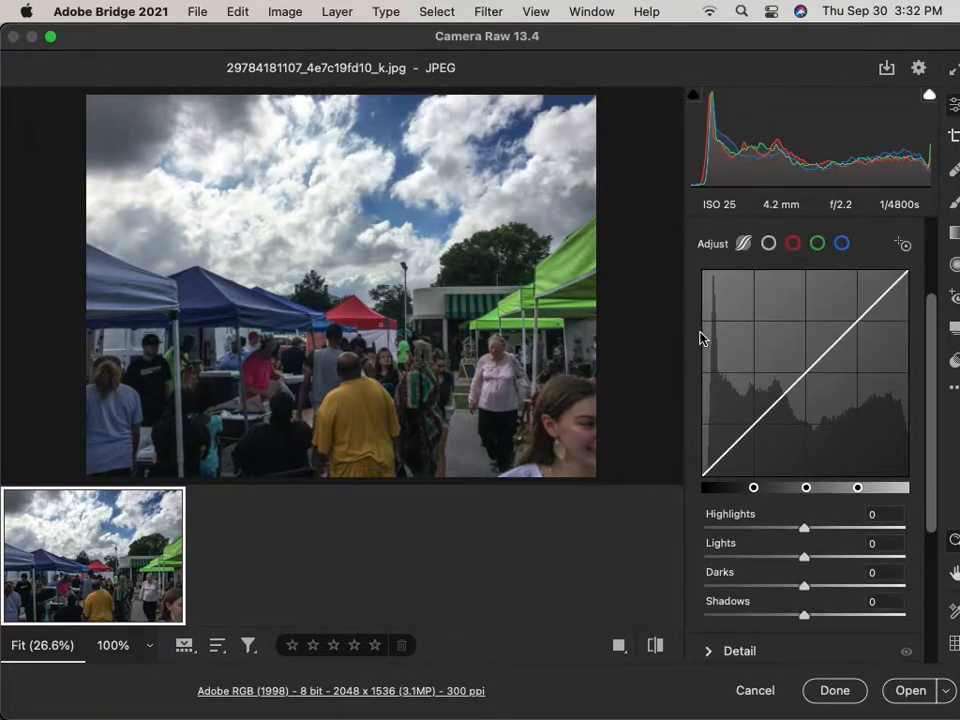
scroll(700, 440, "down", 5)
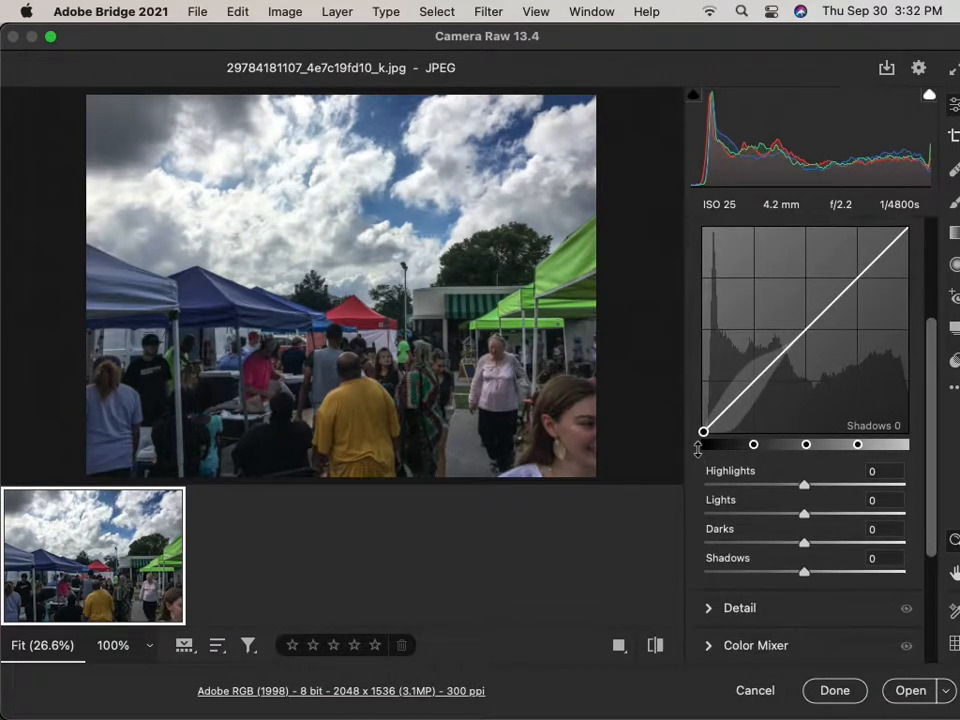
scroll(707, 478, "down", 3)
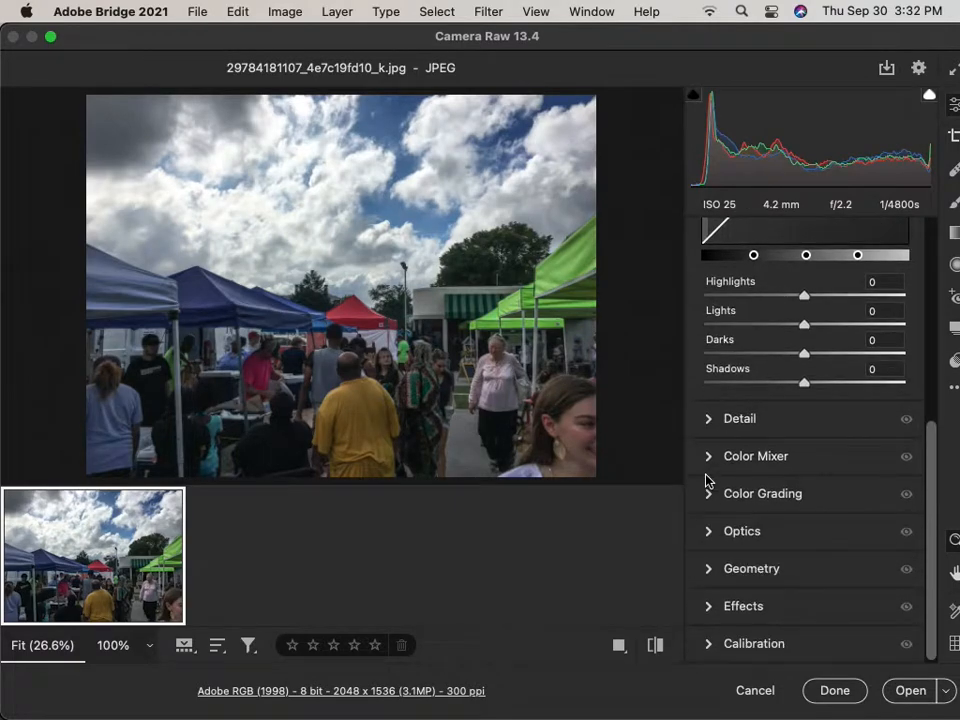
left_click(710, 420)
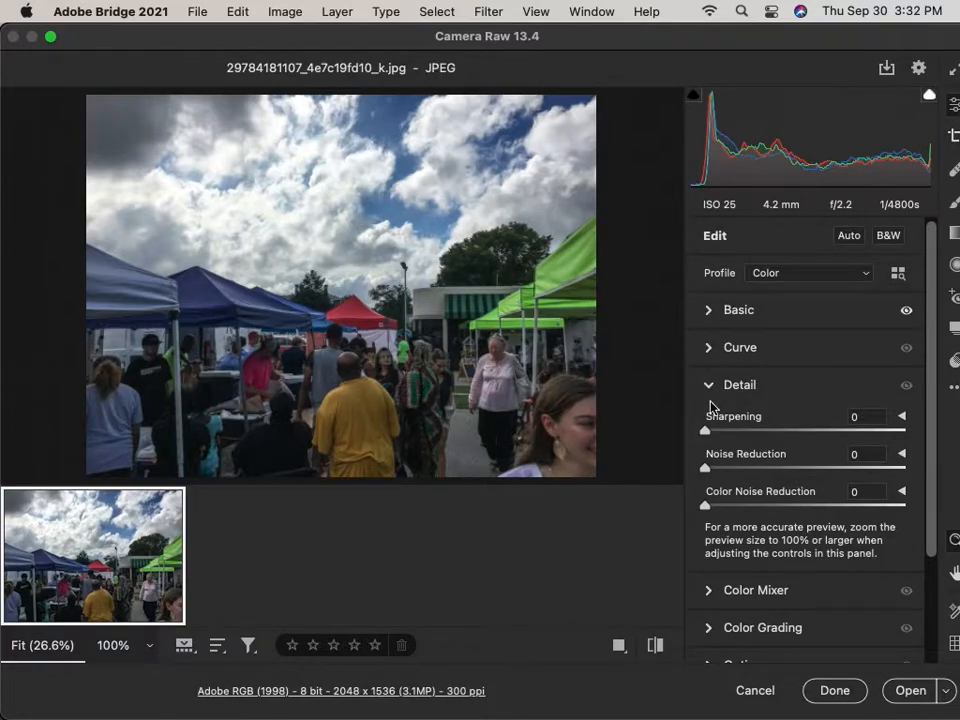
Try the Sharpening slider and scroll through Effects and Calibration, leaving Sharpening at 0.
left_click_drag(709, 440, 686, 441)
scroll(748, 457, "down", 2)
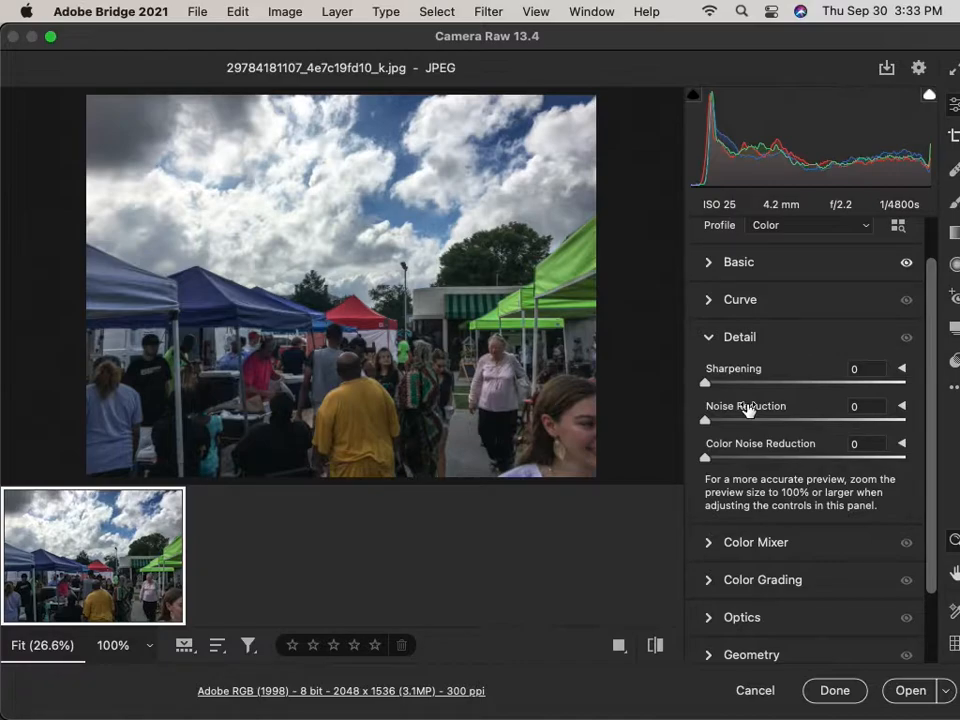
left_click_drag(932, 536, 926, 634)
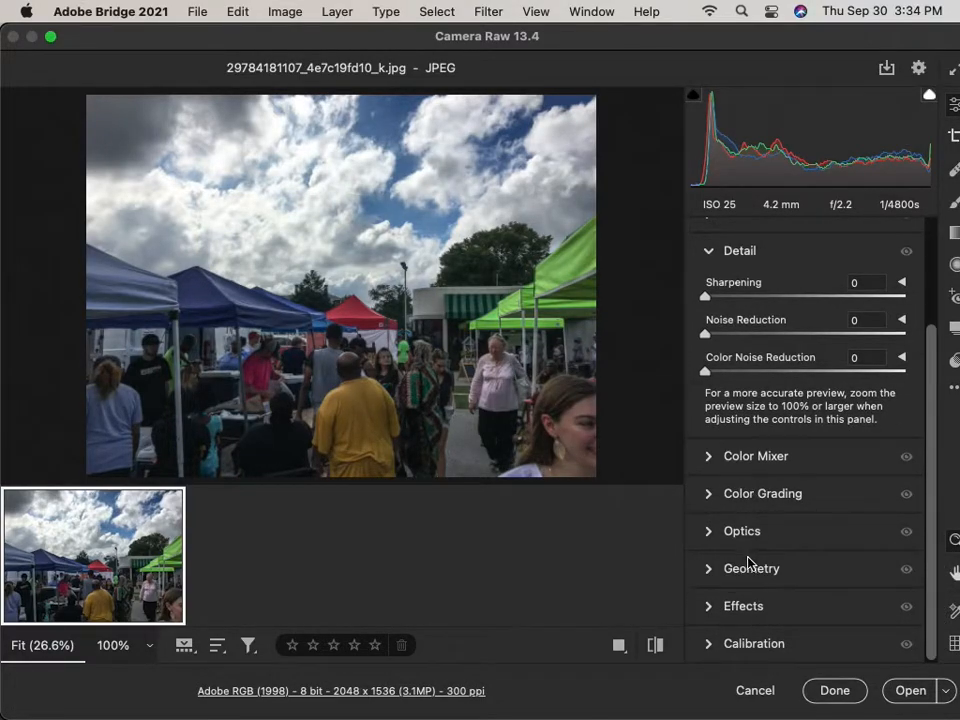
scroll(763, 461, "up", 5)
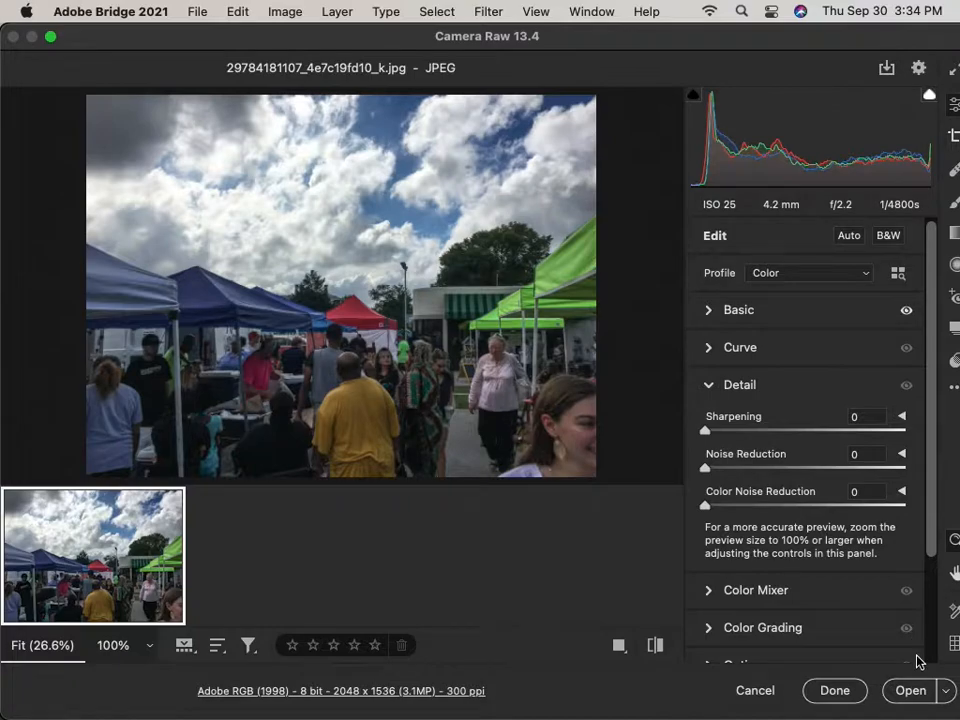
Apply the Camera Raw edits with Done and select the first filmstrip photo in Bridge.
left_click(838, 691)
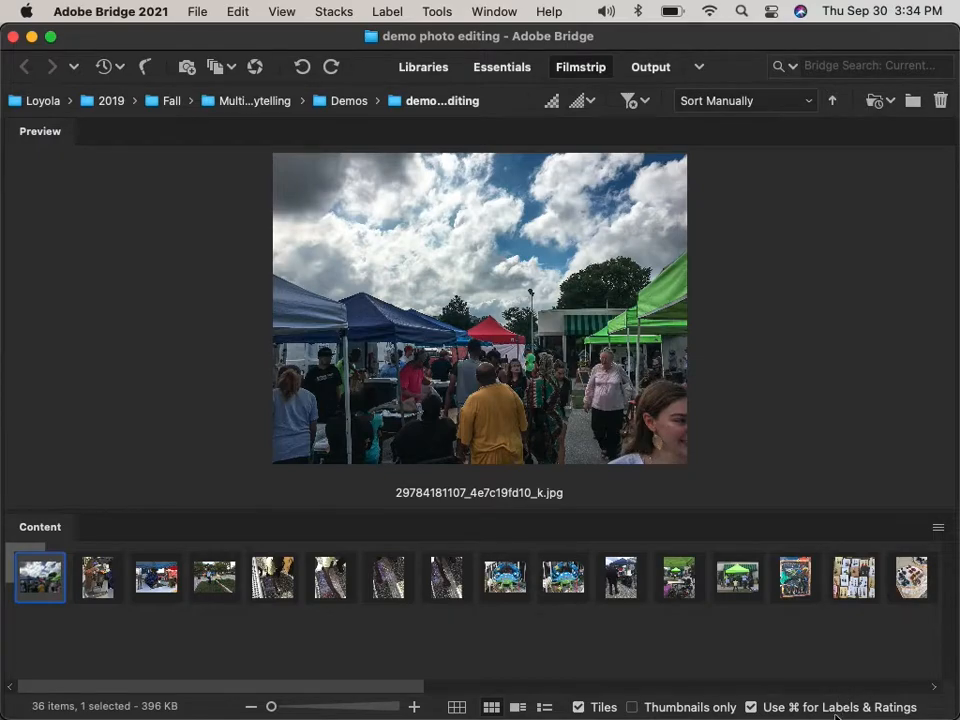
left_click(50, 575)
left_click(100, 576)
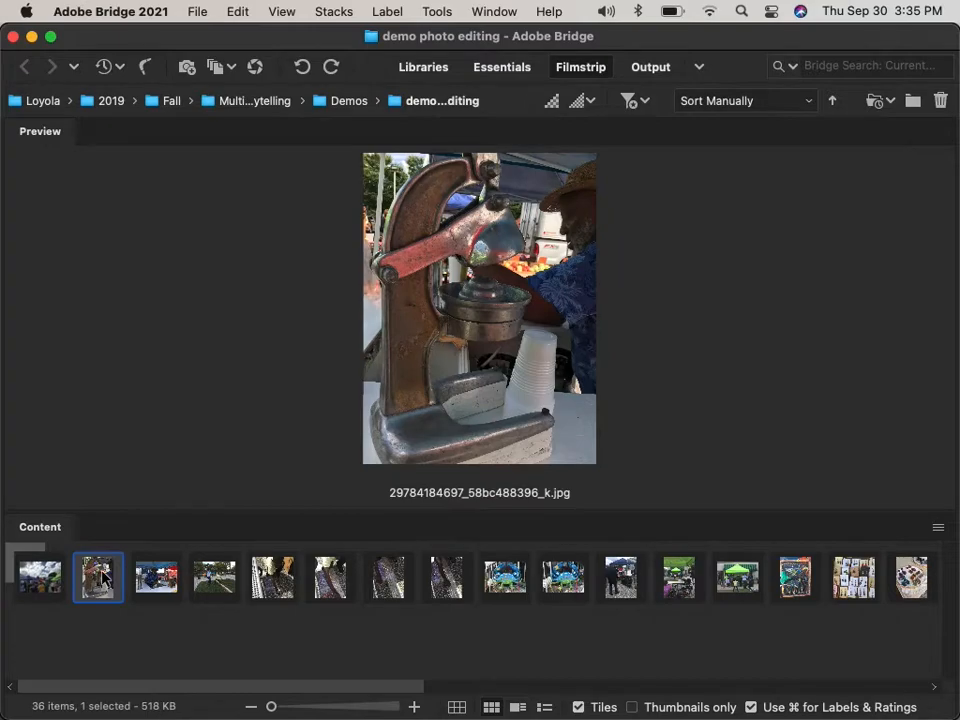
left_click(156, 577)
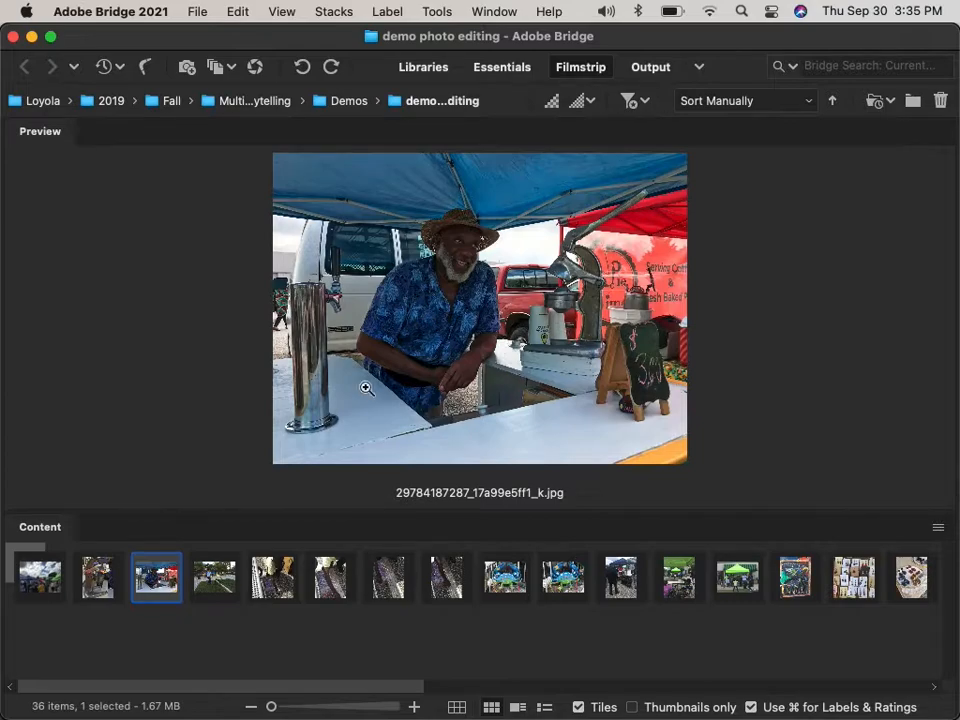
right_click(164, 570)
left_click(298, 139)
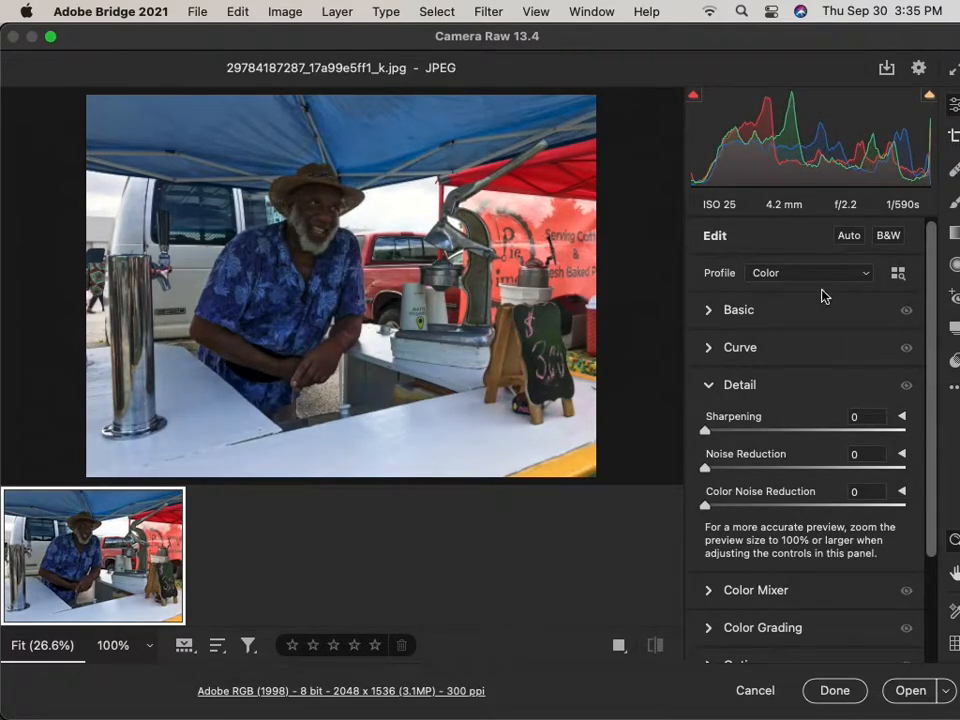
Expand the Basic panel and set Shadows to +50 and Clarity to about +9.
left_click(735, 309)
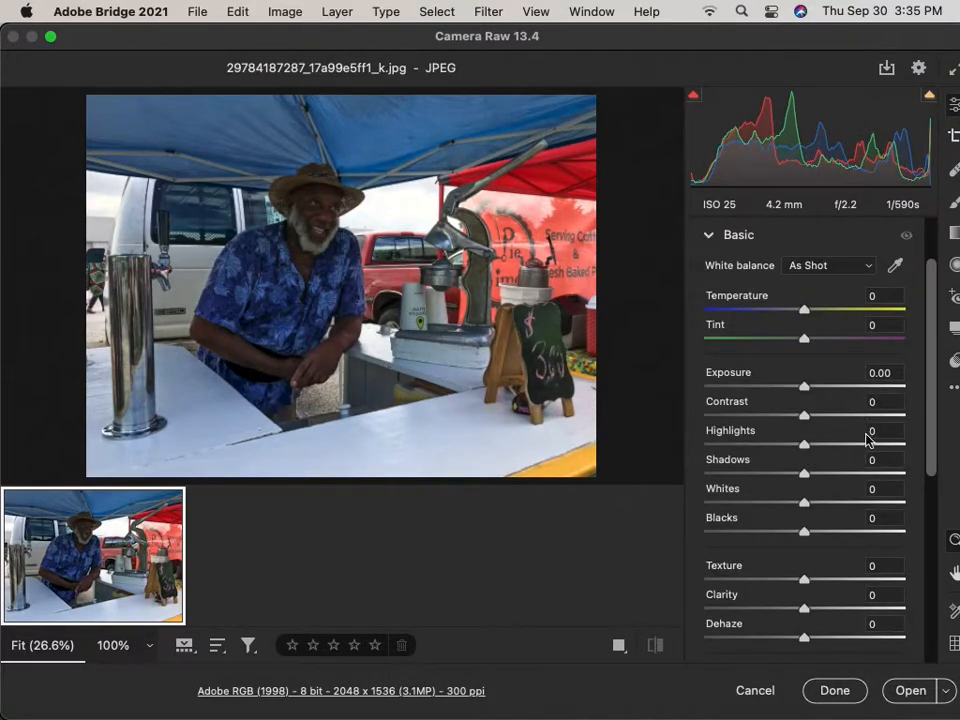
left_click_drag(804, 474, 855, 476)
mouse_move(806, 609)
left_mouse_down()
mouse_move(831, 611)
mouse_move(813, 611)
left_mouse_up()
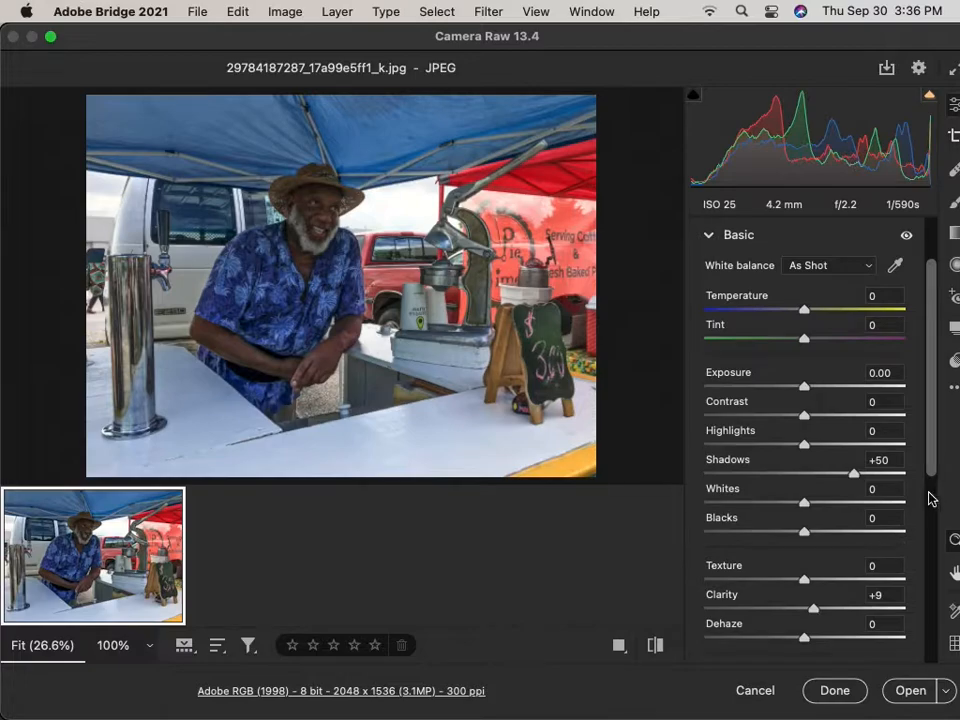
left_click_drag(928, 461, 935, 500)
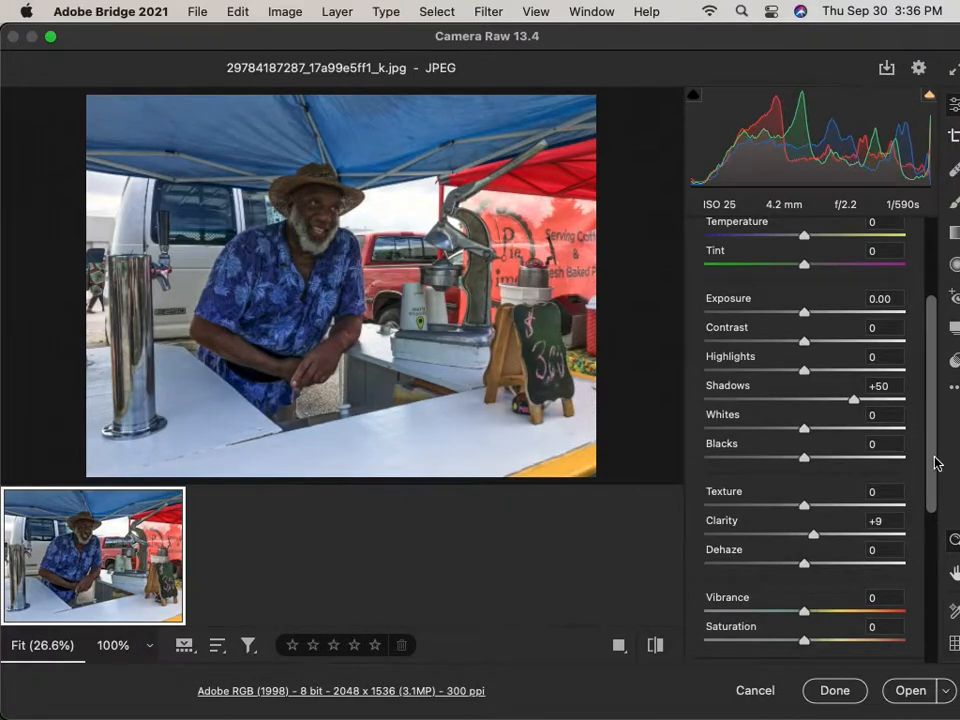
left_click_drag(935, 463, 932, 343)
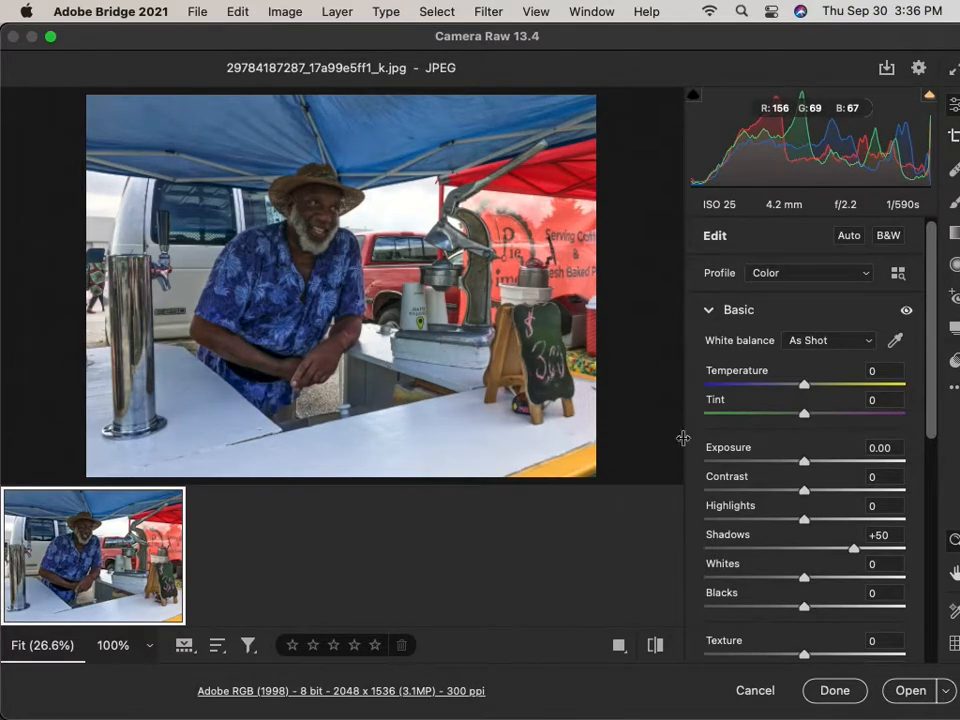
Open the corrected lemonade-stand photo from Camera Raw into Photoshop.
left_click(903, 691)
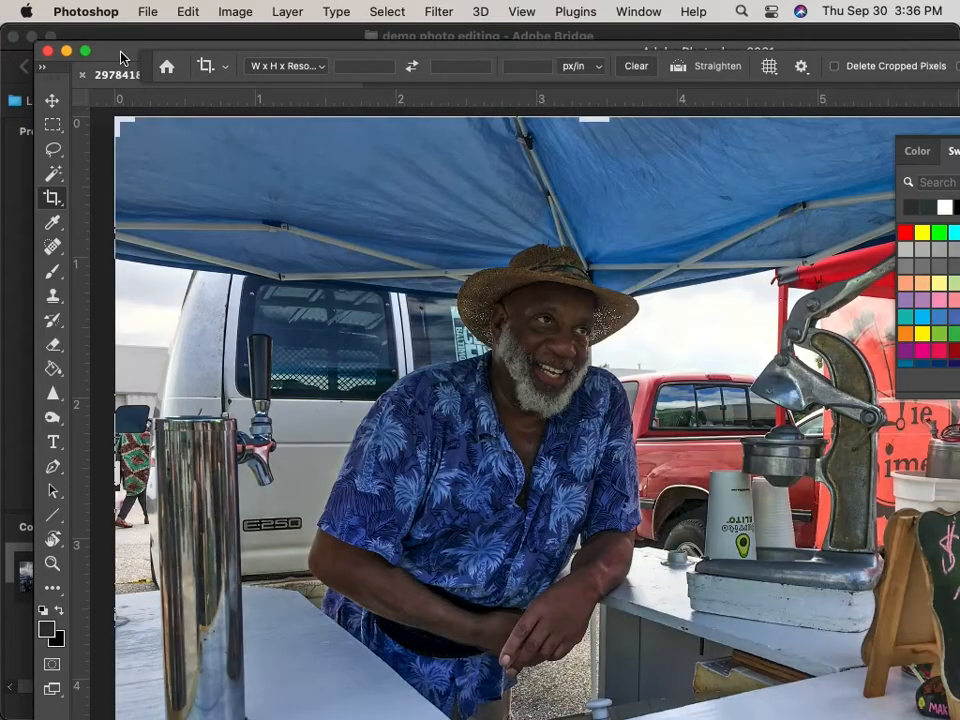
Maximize the Photoshop window and collapse the floating Swatches panel.
left_click_drag(120, 51, 94, 26)
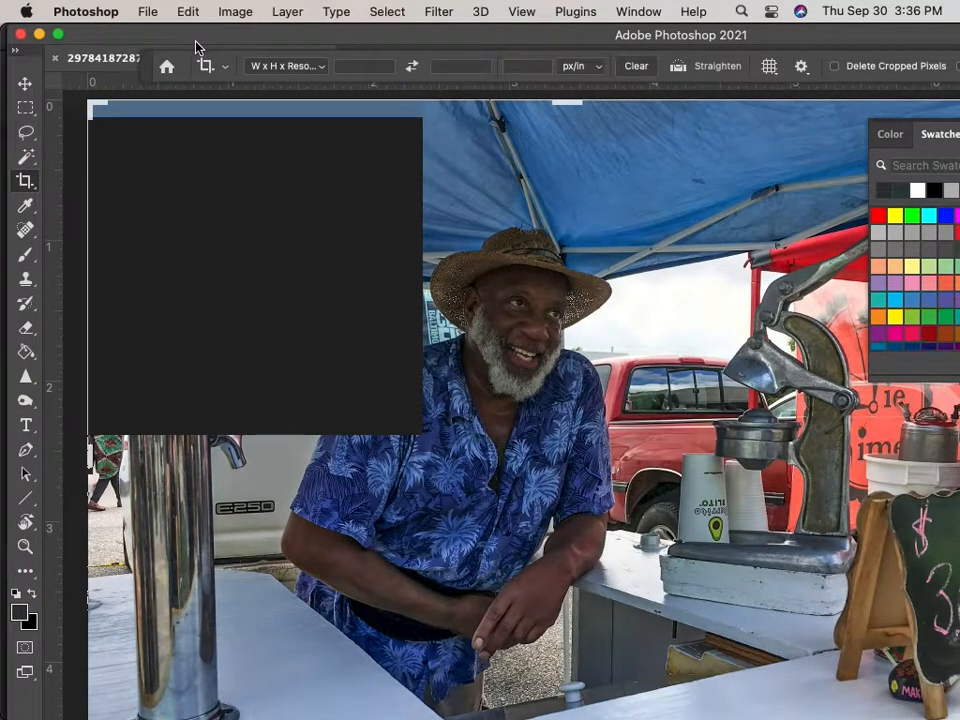
left_click_drag(206, 41, 199, 41)
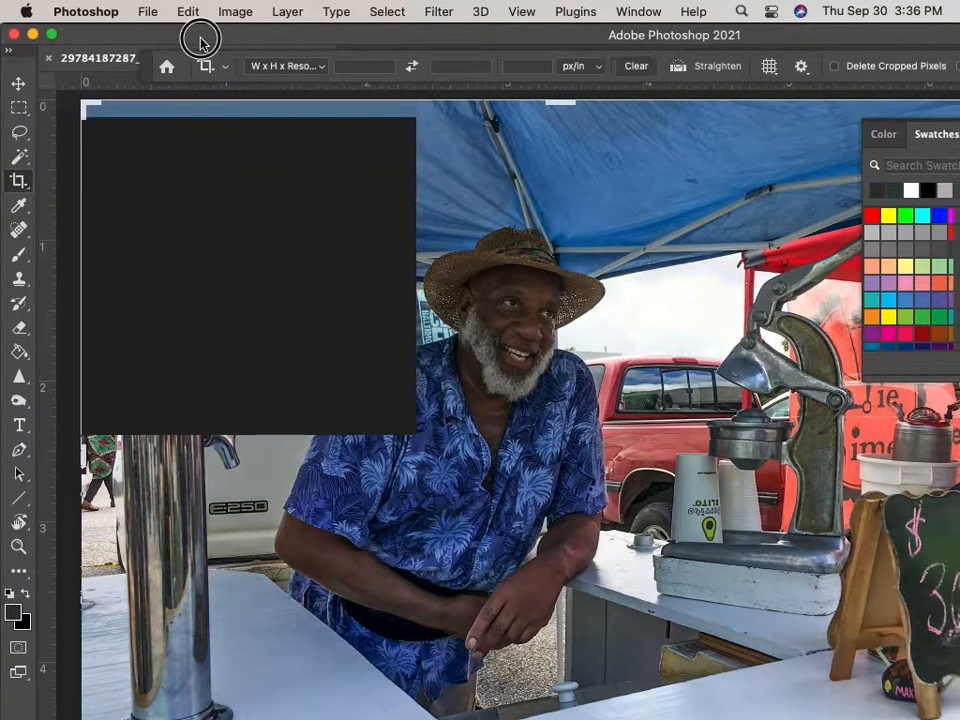
left_click(51, 35)
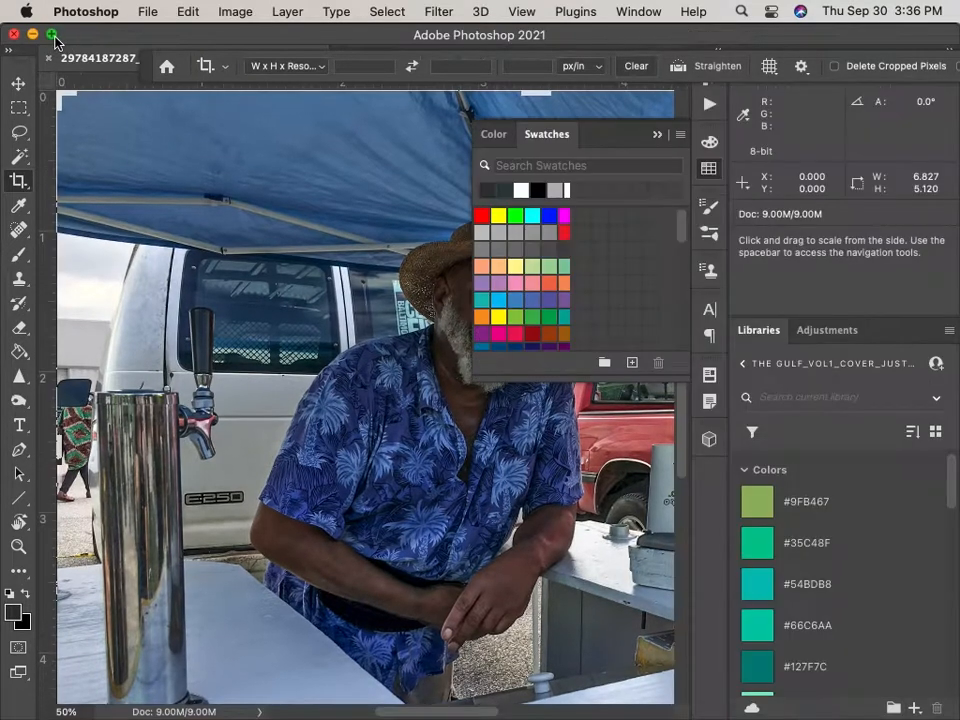
left_click(657, 134)
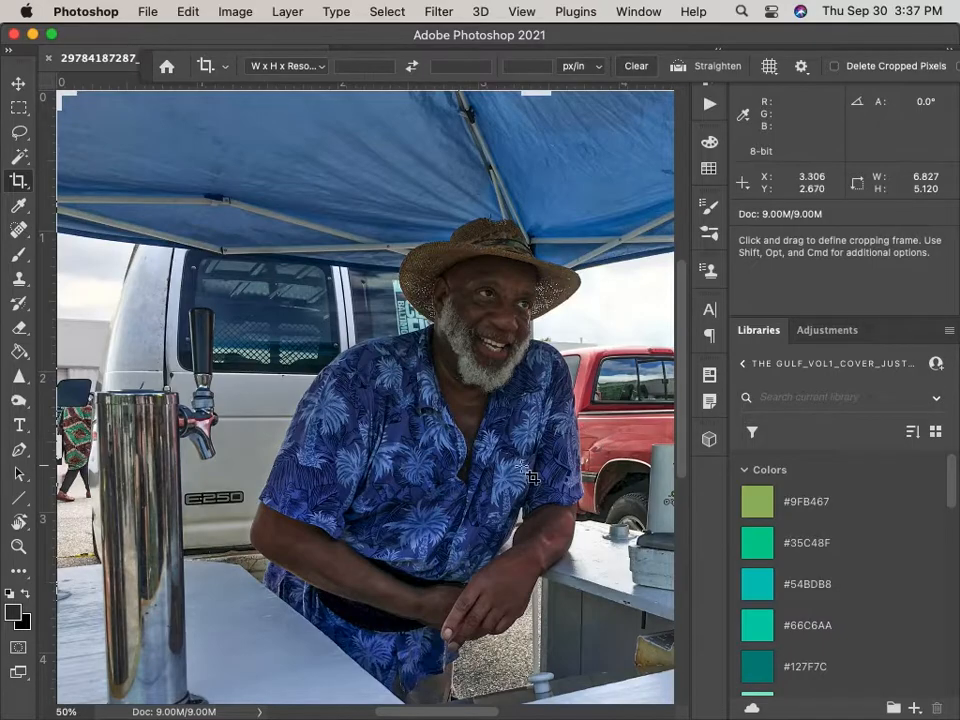
Switch to the Move tool and zoom out so the whole photo fits the canvas.
key("v")
key("super+minus")
key("super+minus")
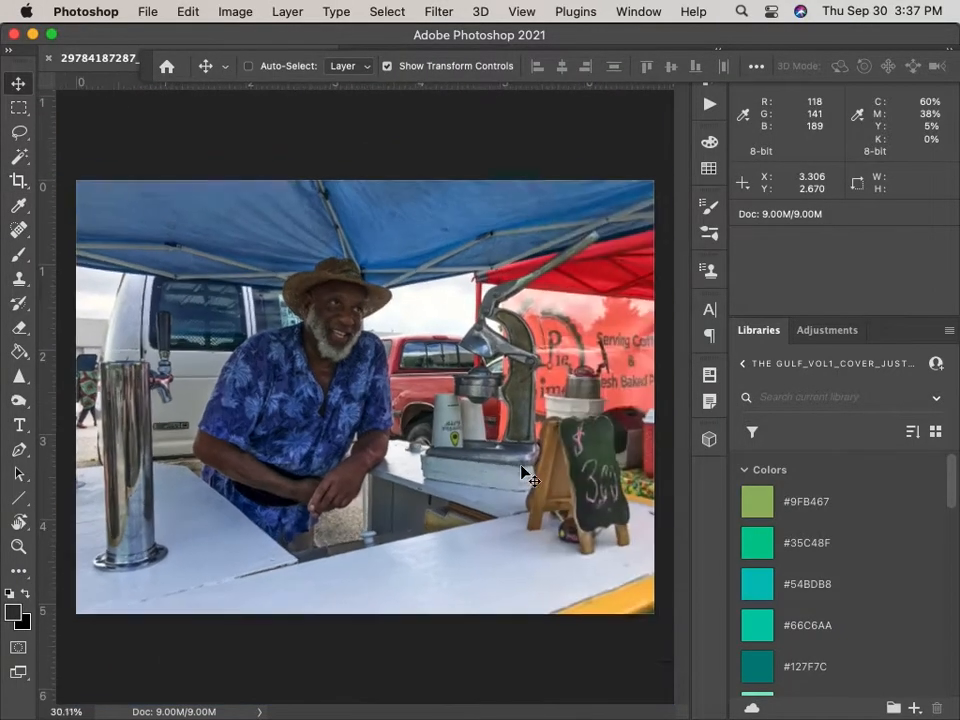
scroll(521, 465, "up", 2)
scroll(521, 465, "down", 1)
scroll(521, 465, "up", 2)
scroll(521, 465, "down", 1)
scroll(521, 465, "up", 2)
scroll(521, 465, "down", 1)
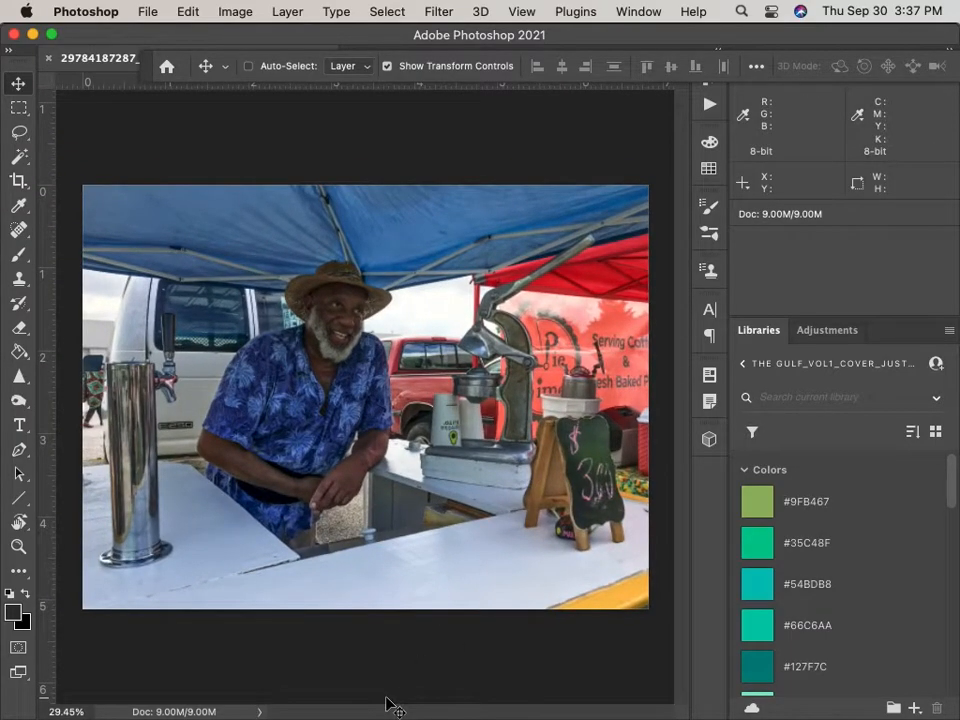
Crop both sides of the photo to a narrow portrait of the man under the tent.
key("c")
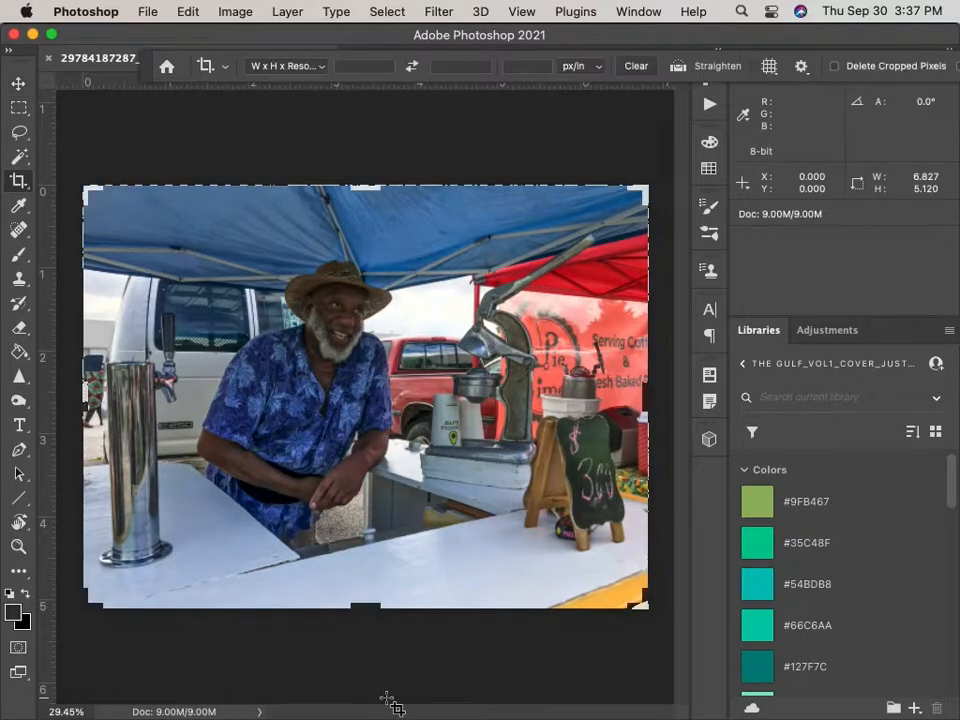
left_click_drag(85, 392, 137, 392)
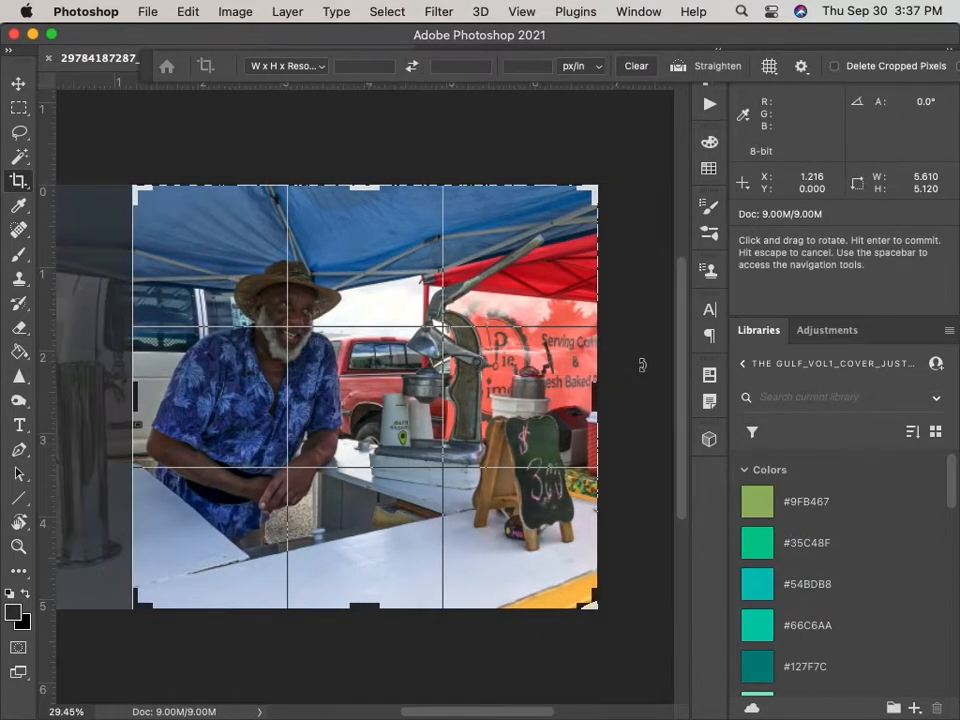
left_click_drag(600, 401, 510, 392)
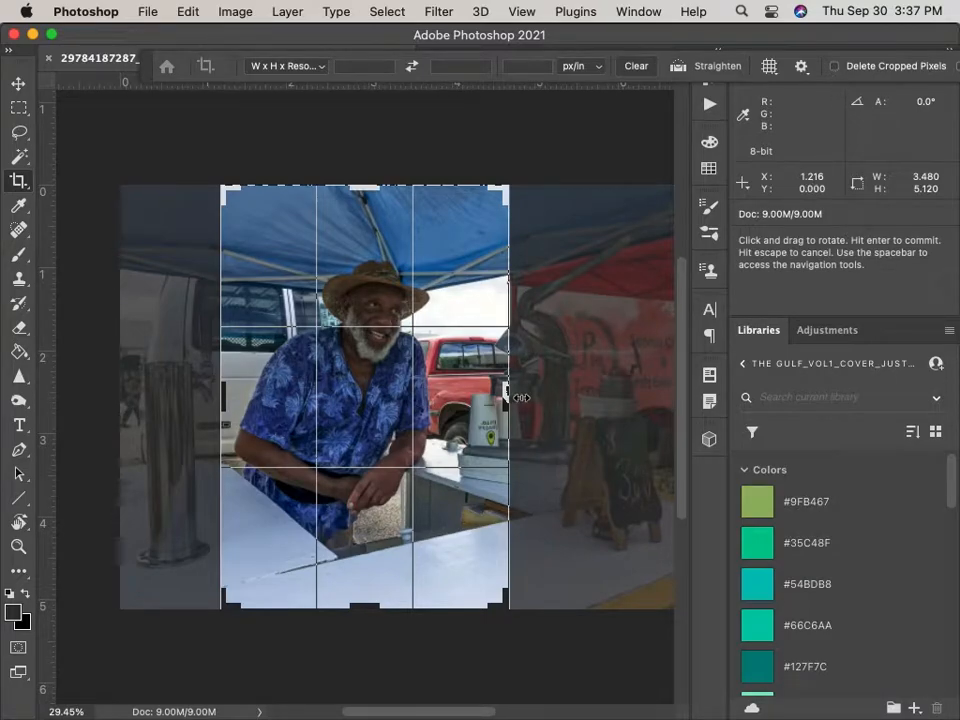
key("Return")
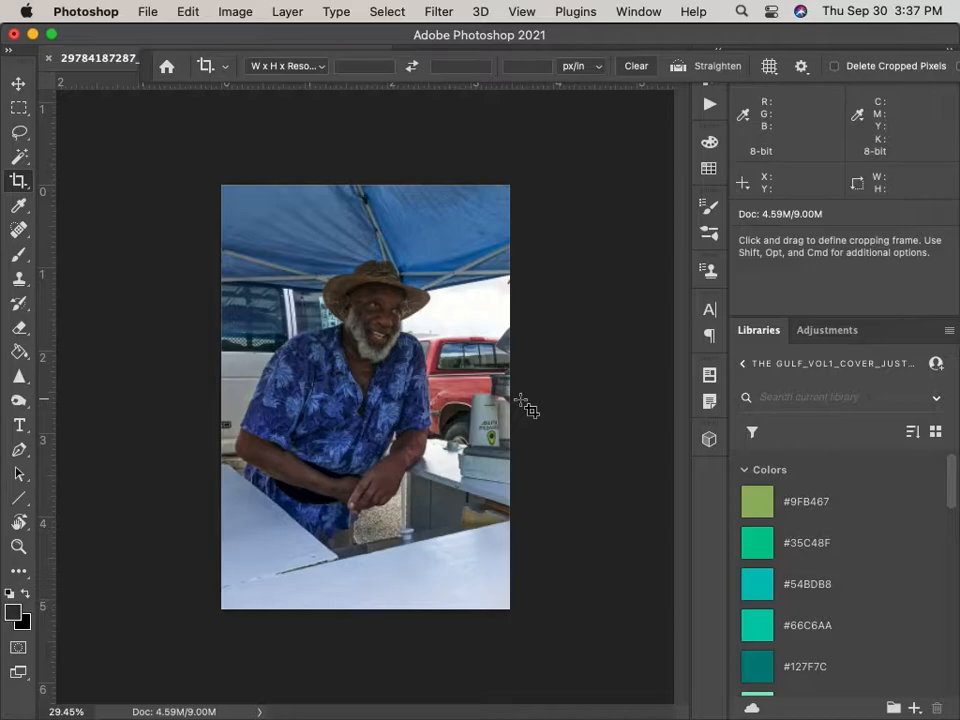
Reposition the photo layer within the cropped frame using the Move tool.
left_click(19, 84)
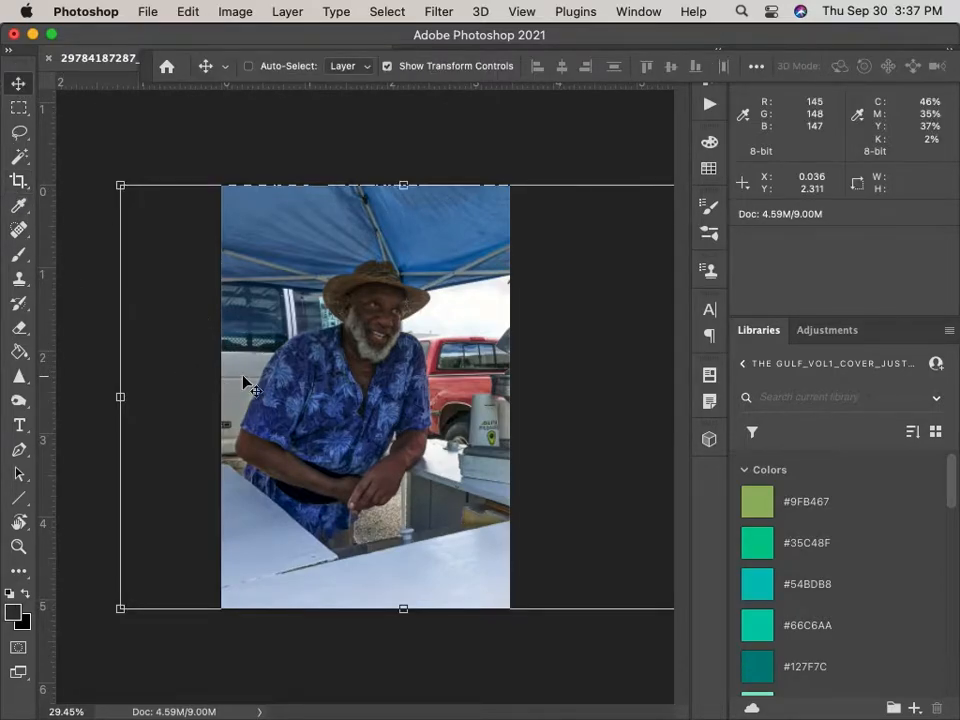
left_click(292, 395)
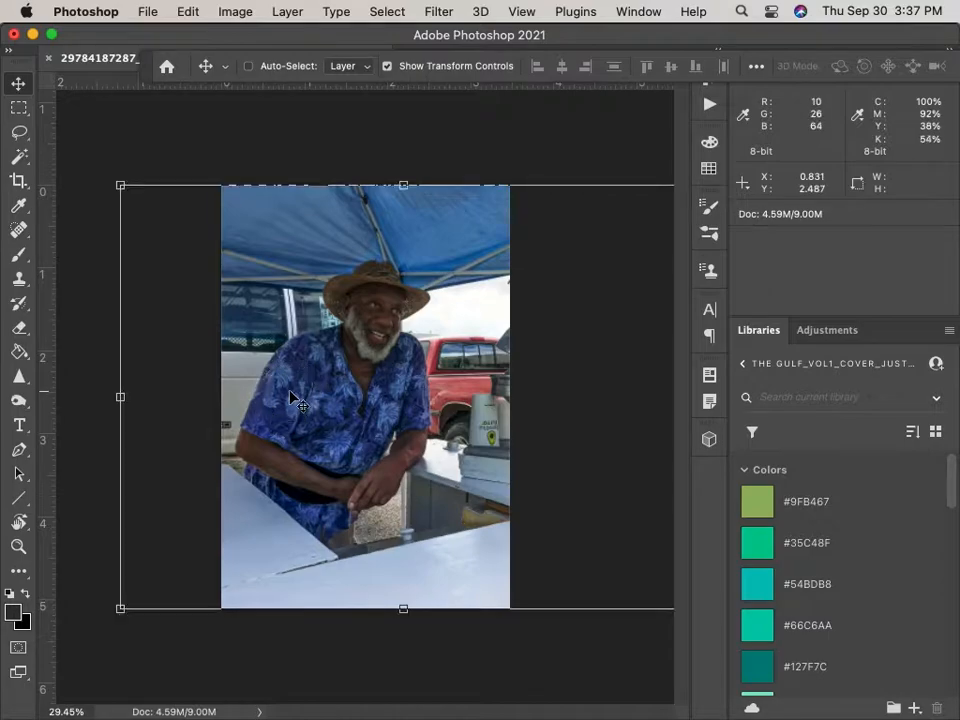
left_click_drag(344, 325, 265, 320)
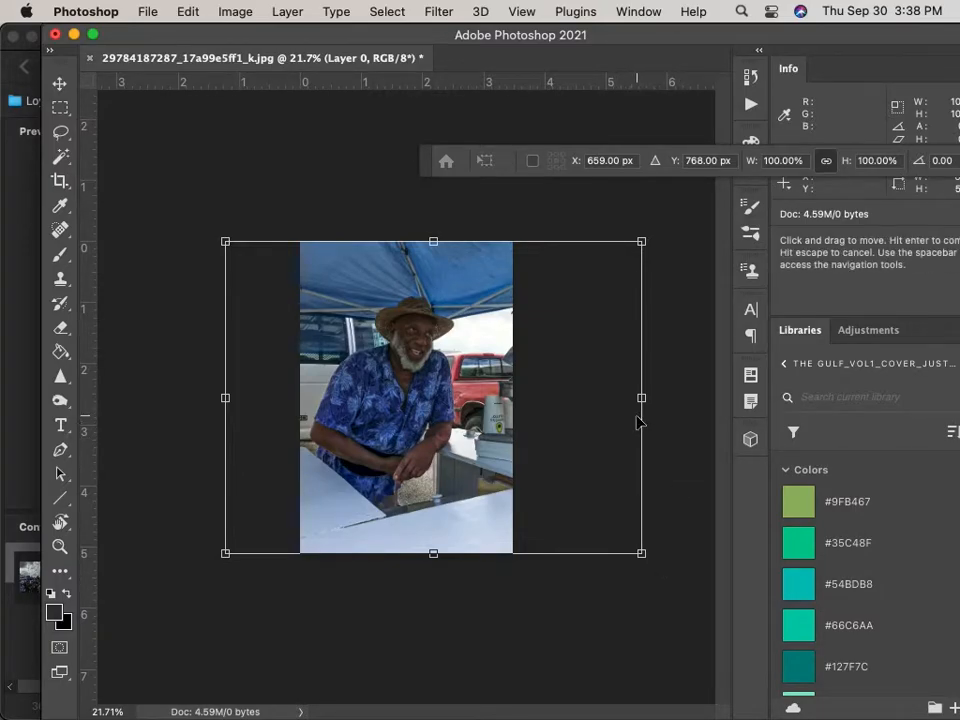
Begin saving the photo, applying the pending layer move and keeping Photoshop format.
left_click(146, 12)
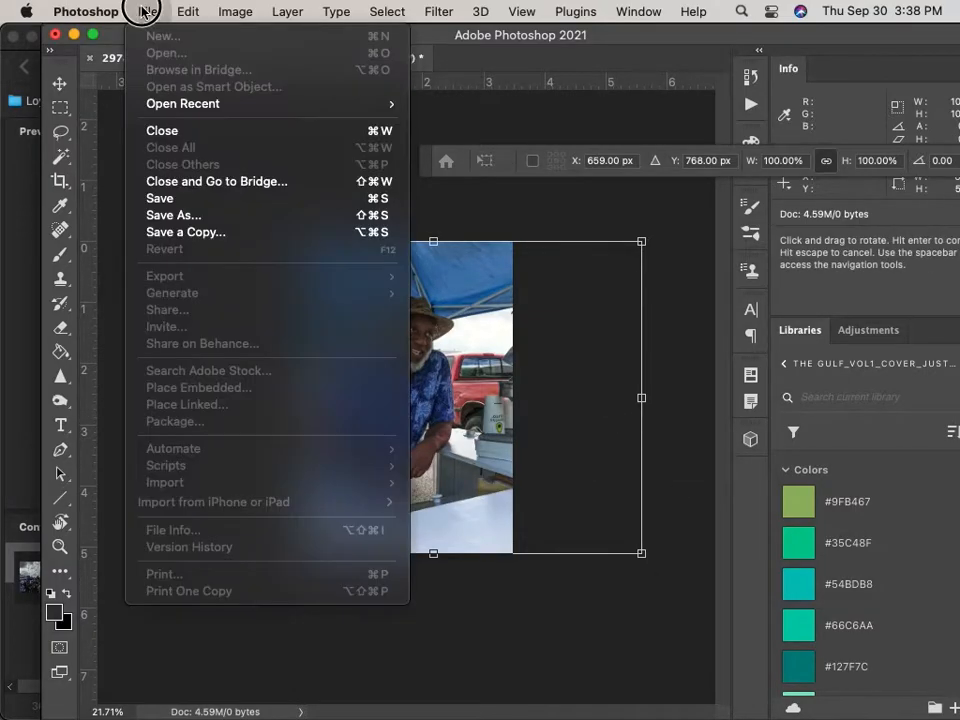
left_click(182, 209)
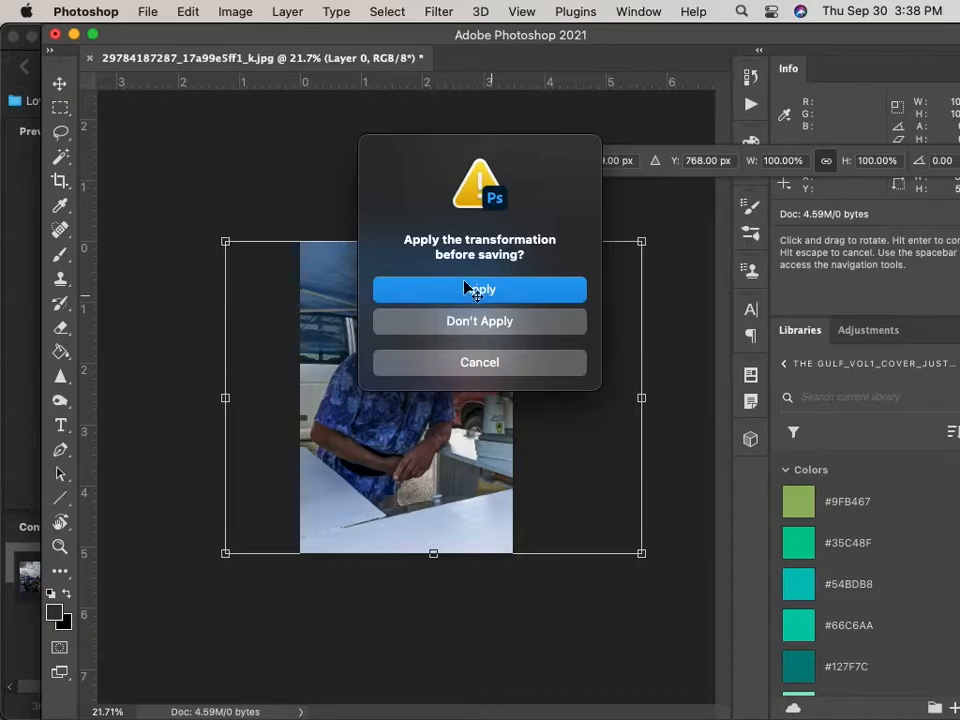
left_click(468, 290)
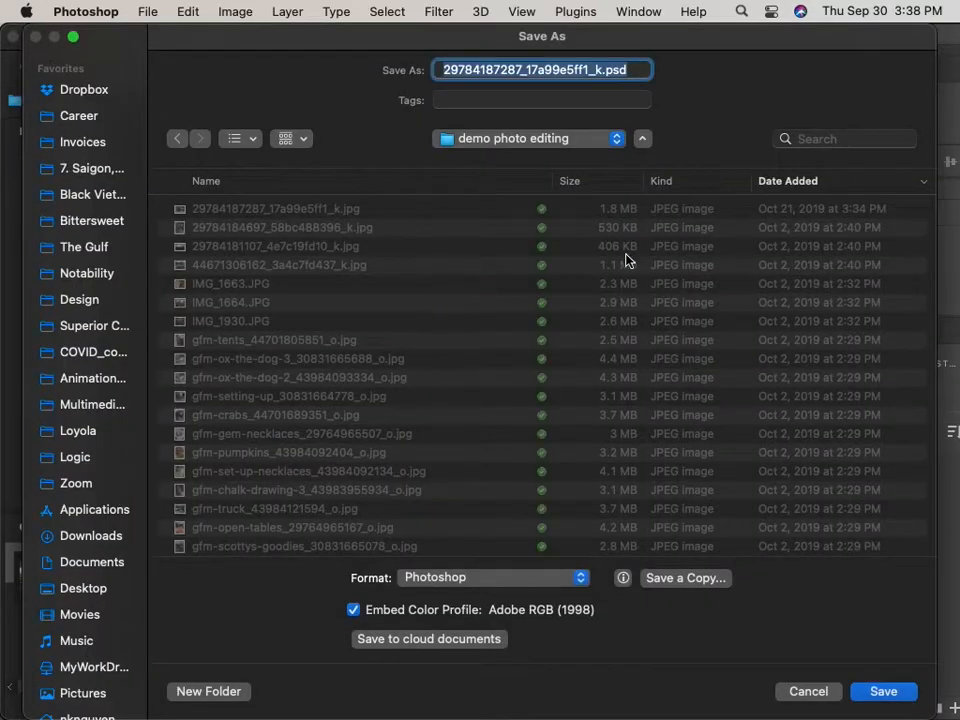
scroll(355, 345, "down", 10)
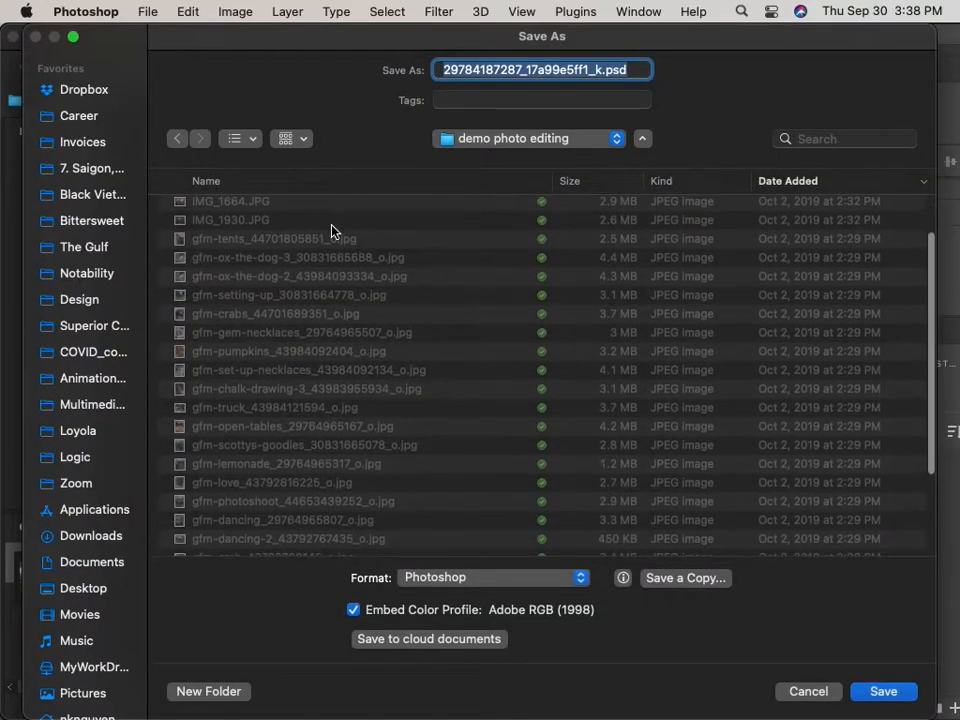
scroll(339, 338, "up", 10)
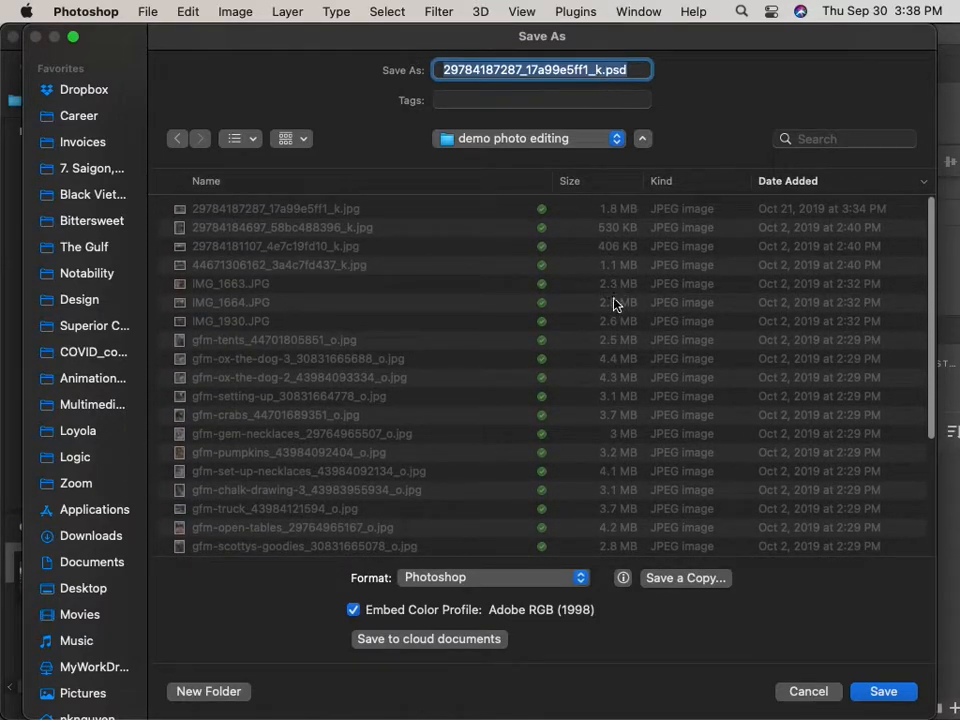
left_click(572, 588)
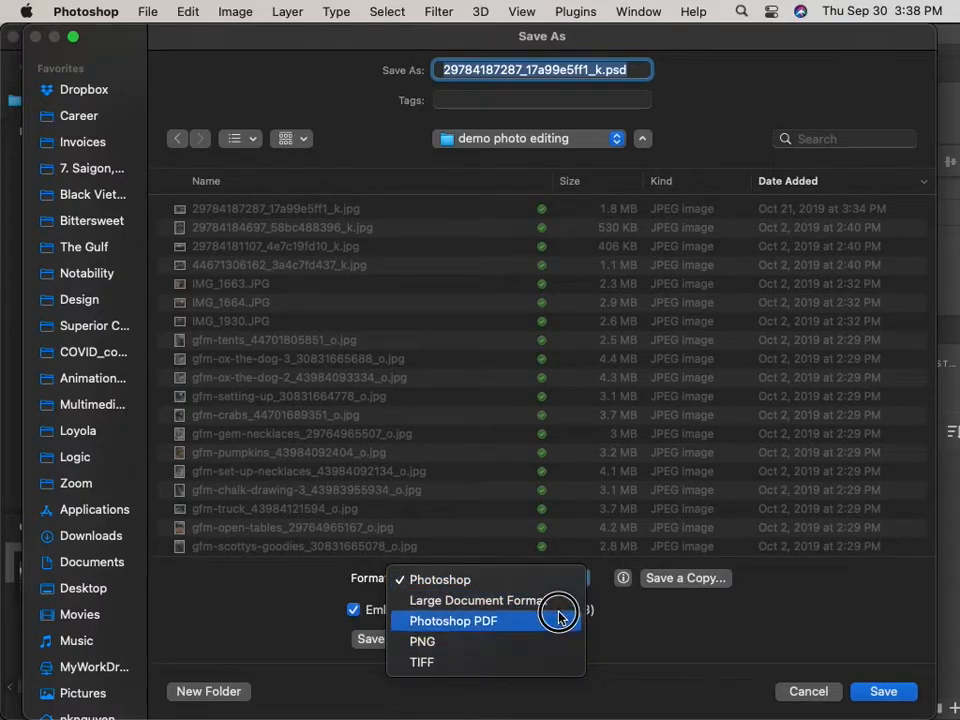
left_click(480, 580)
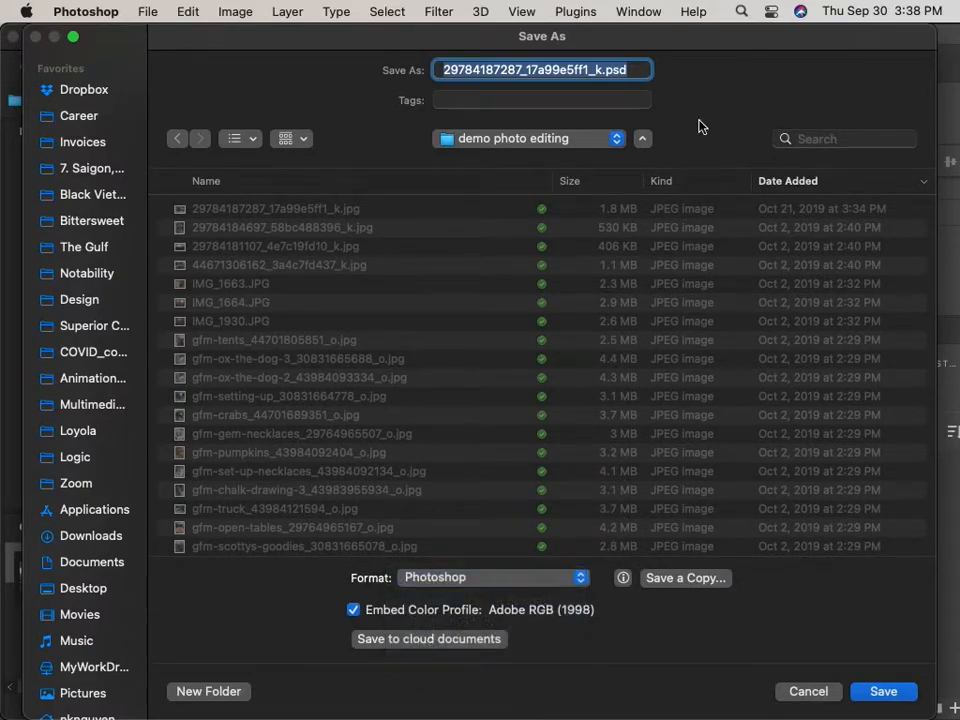
left_click(602, 73)
key("BackSpace")
type("_edited")
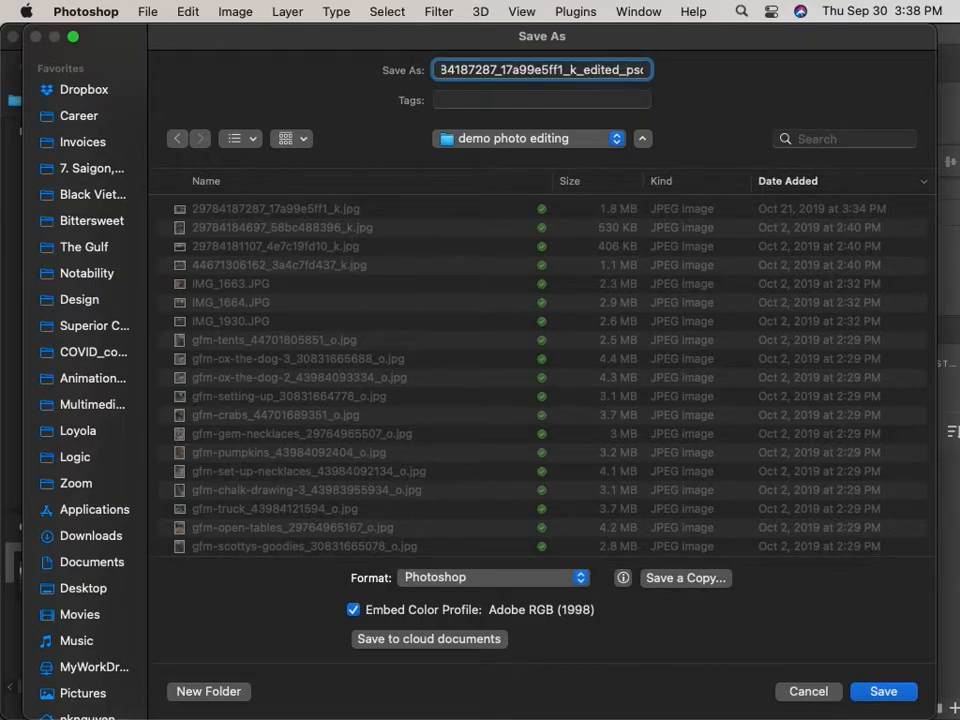
type(".psd")
left_click(884, 696)
left_click(908, 428)
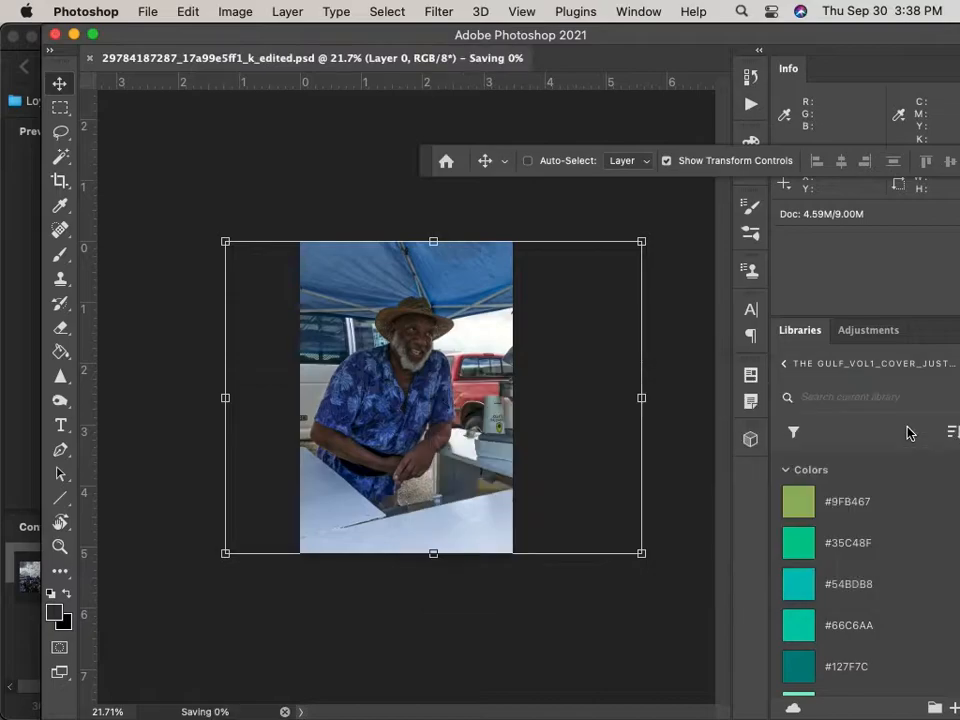
left_click_drag(229, 36, 540, 121)
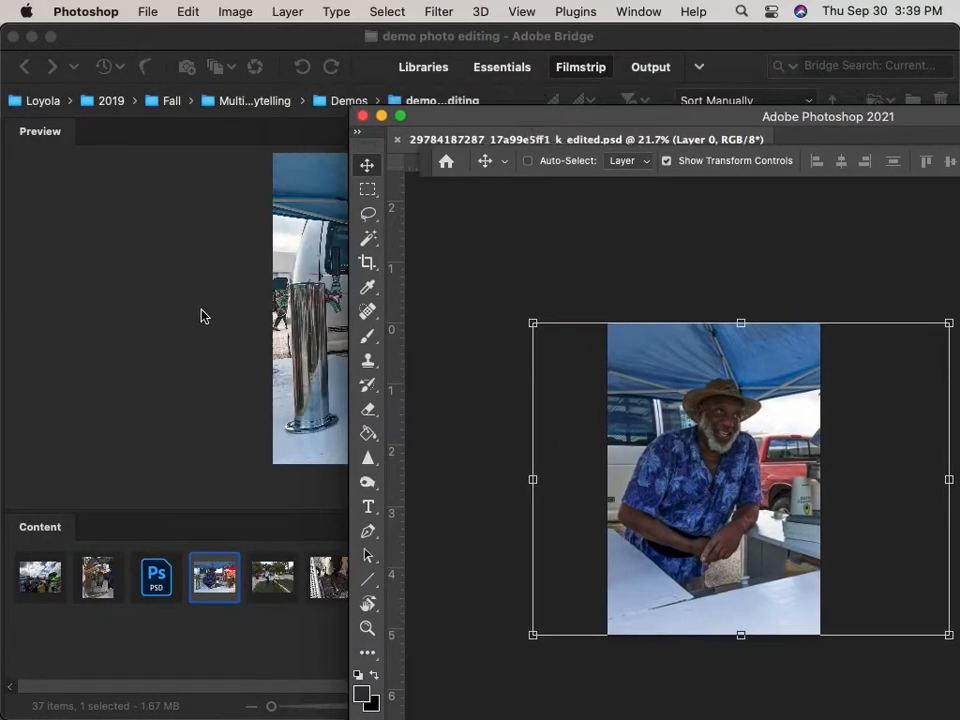
left_click(190, 320)
left_click(160, 587)
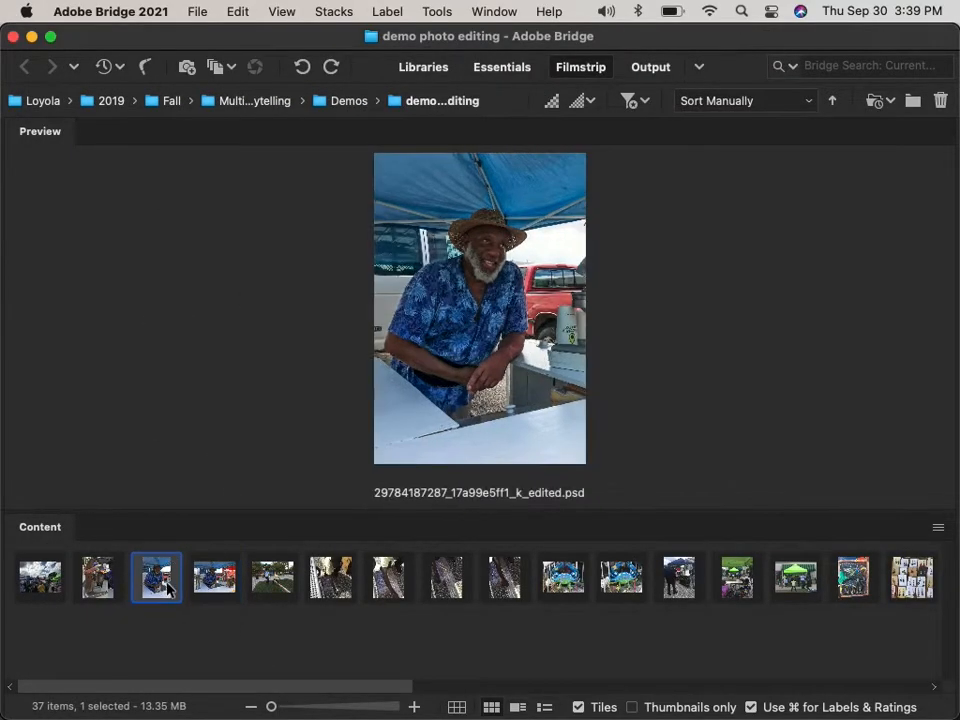
left_click(216, 576)
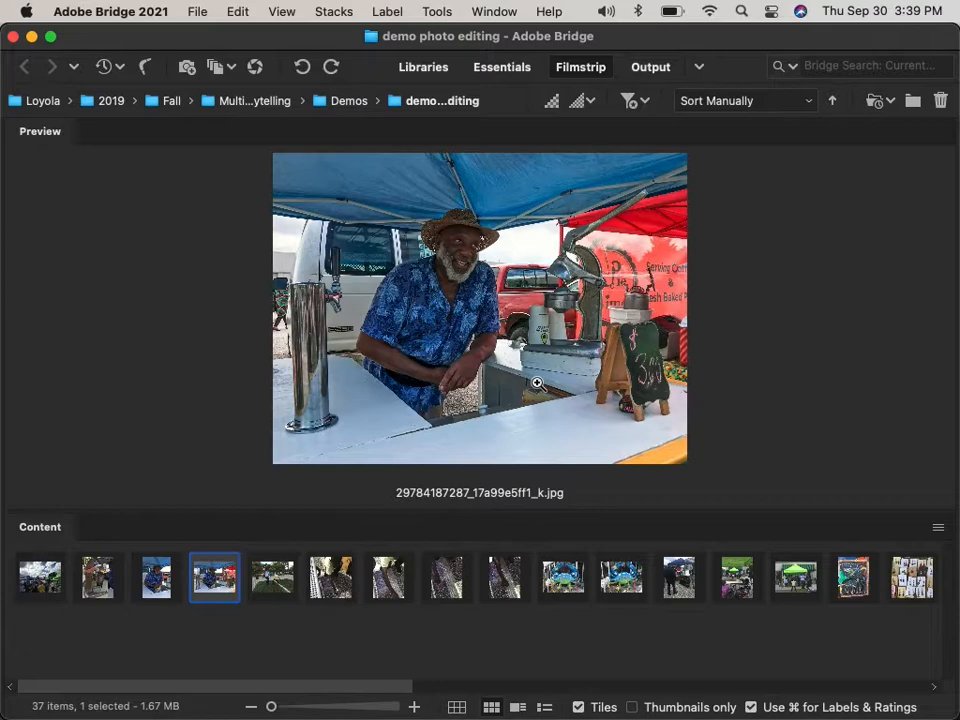
left_click(266, 575)
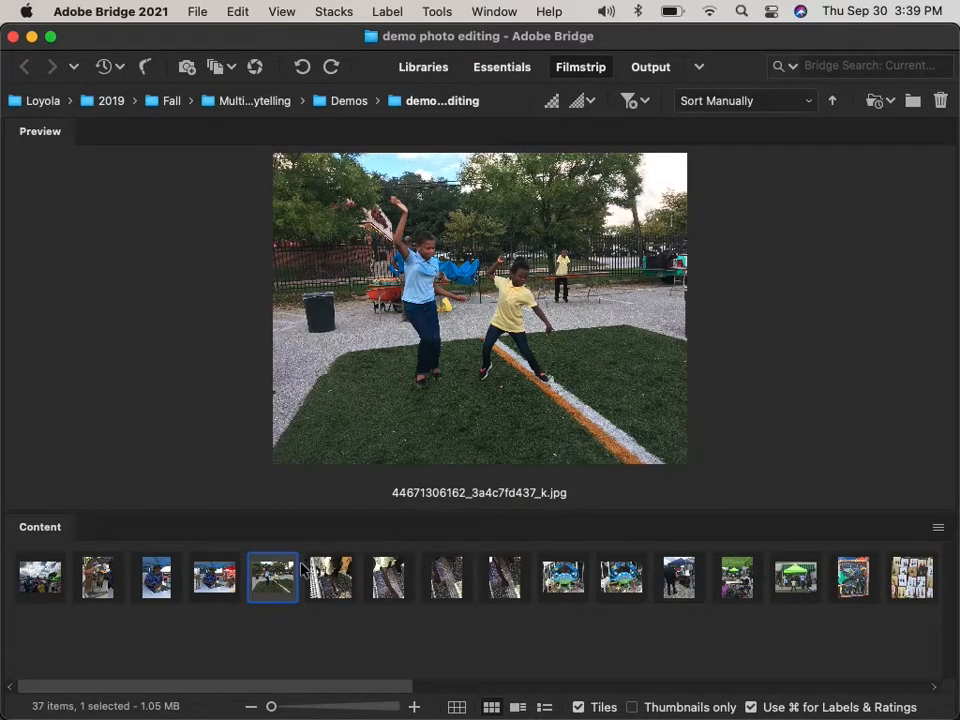
right_click(265, 587)
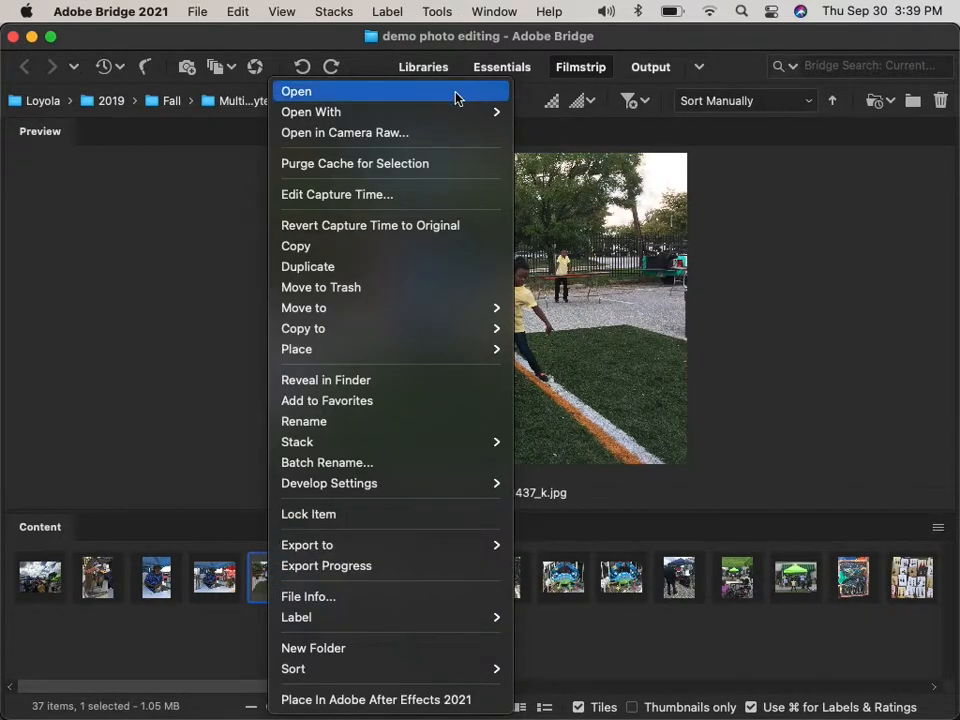
mouse_move(454, 112)
left_click(627, 158)
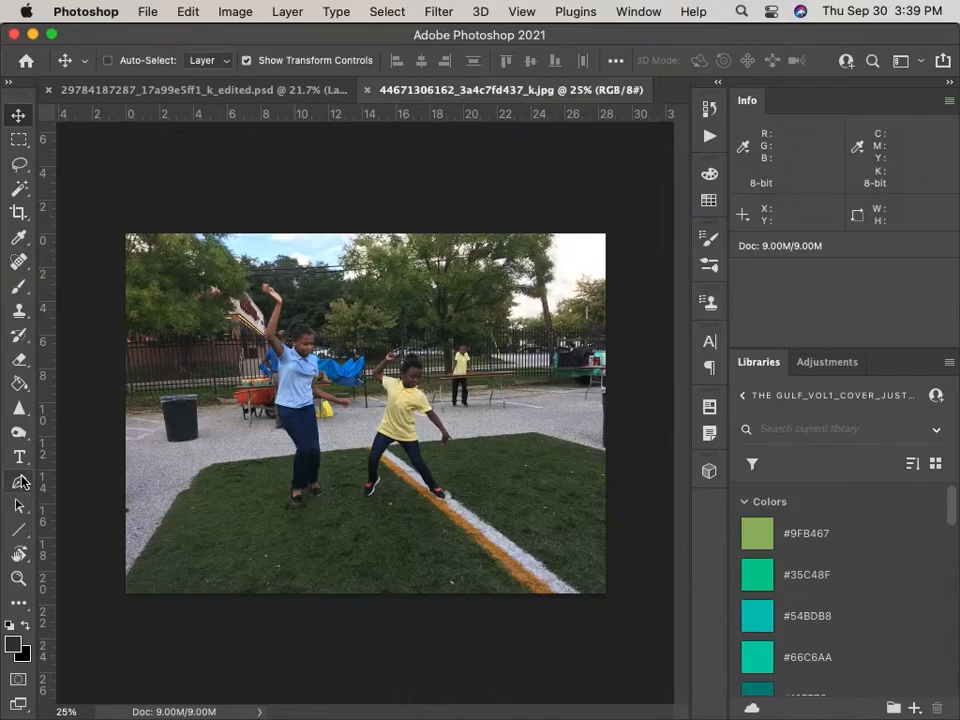
left_click(18, 215)
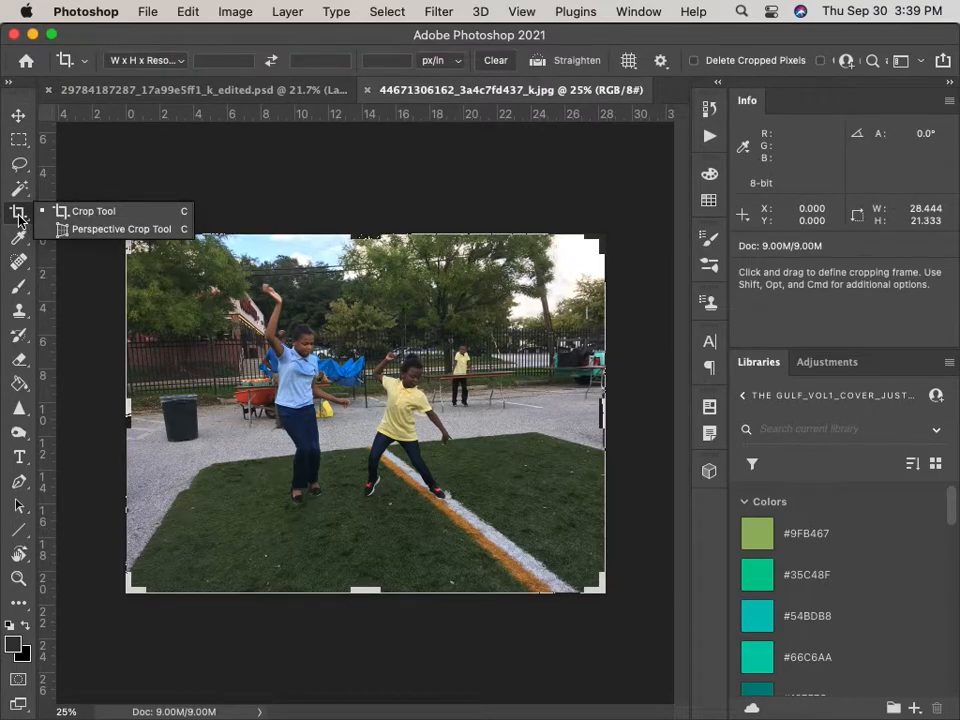
Level the fence with the Straighten tool, about 3°, after undoing earlier rotation attempts.
left_click(538, 62)
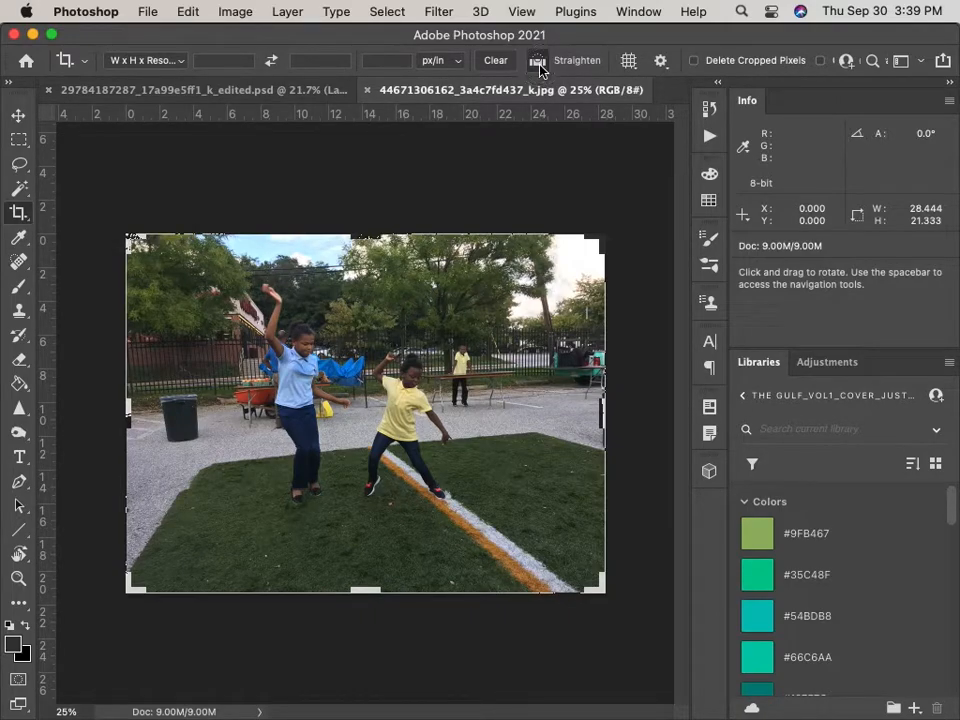
left_click(538, 62)
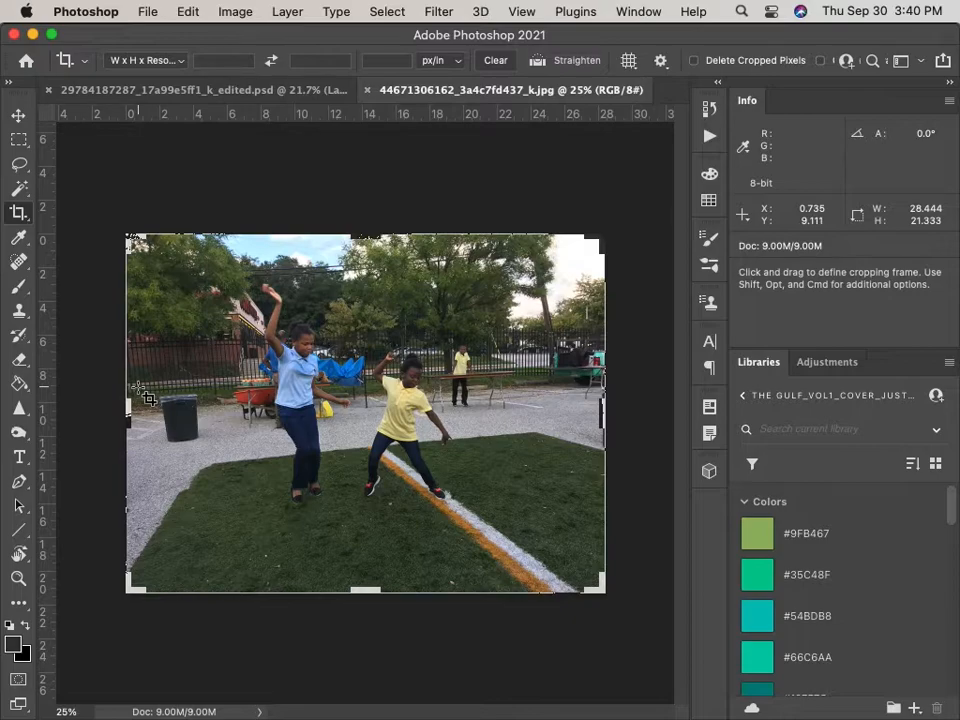
left_click_drag(136, 387, 596, 368)
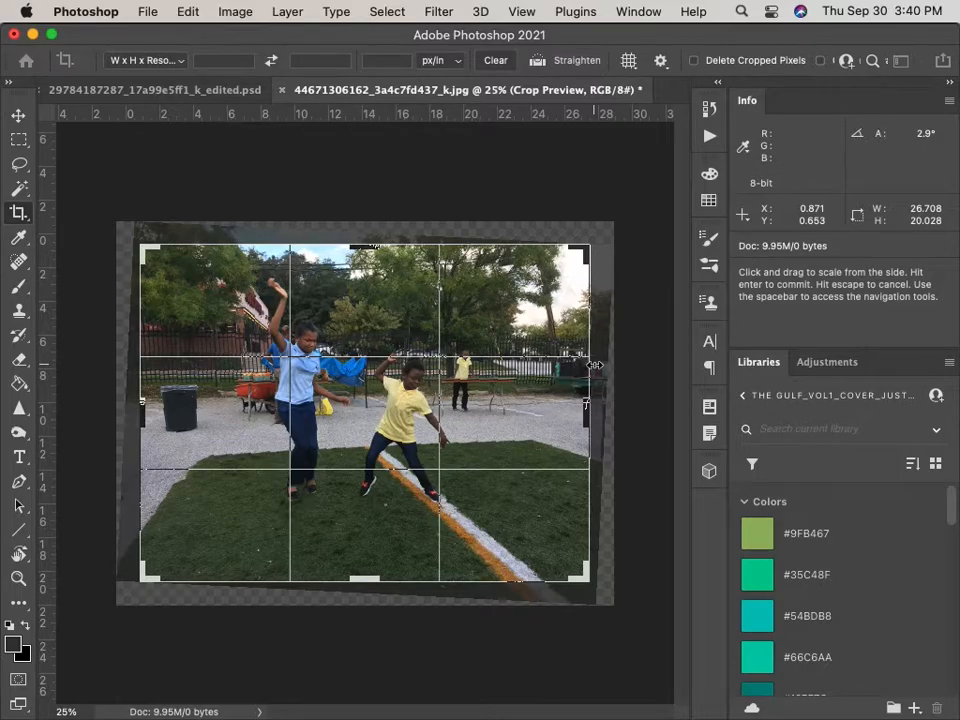
key("super+z")
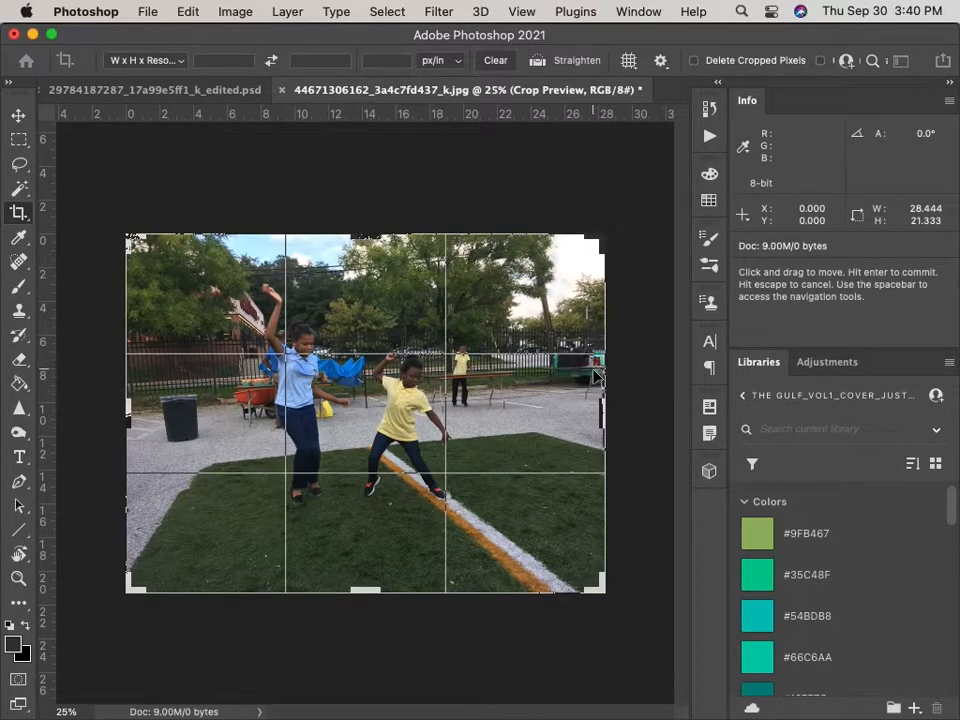
left_click_drag(619, 216, 644, 229)
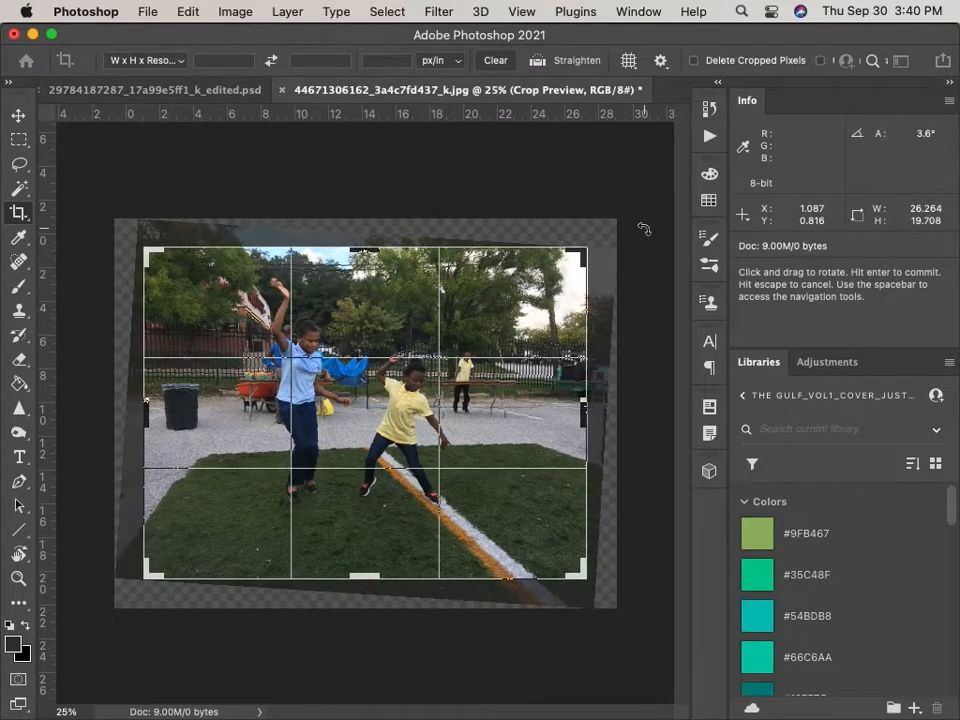
key("Return")
key("super+z")
key("super+z")
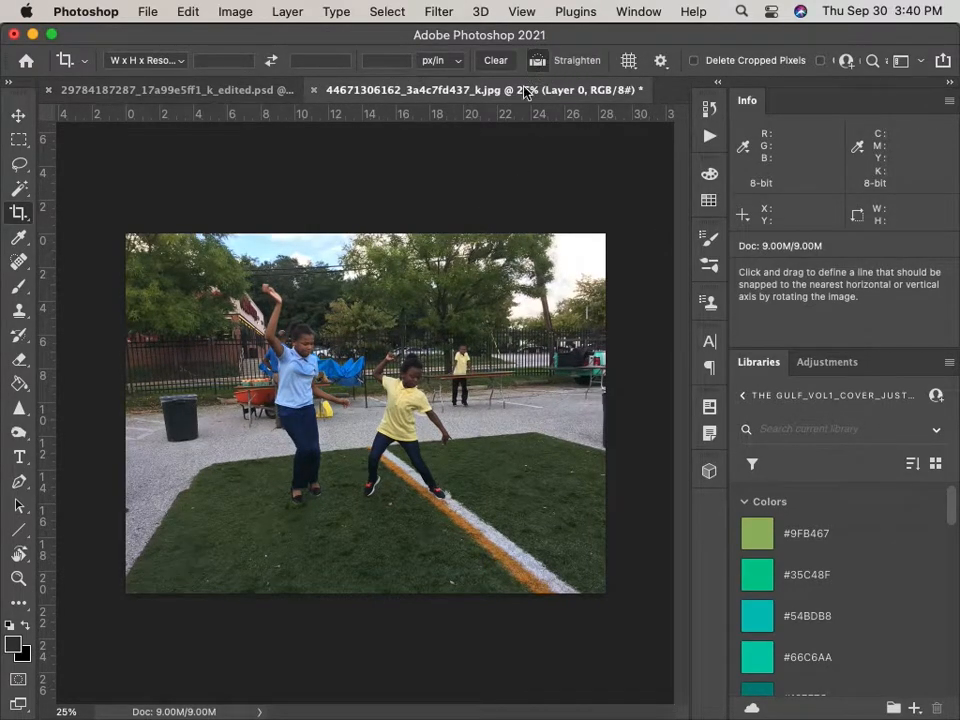
left_click_drag(138, 385, 590, 367)
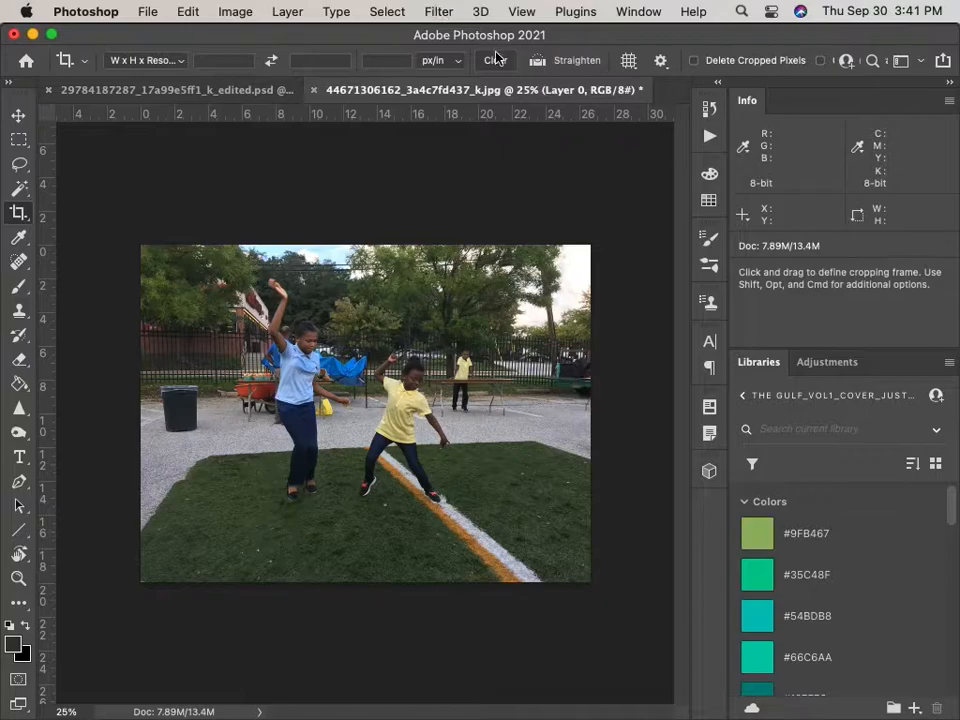
Apply the Camera Raw Filter with Exposure +0.35 and Clarity +15.
left_click(440, 12)
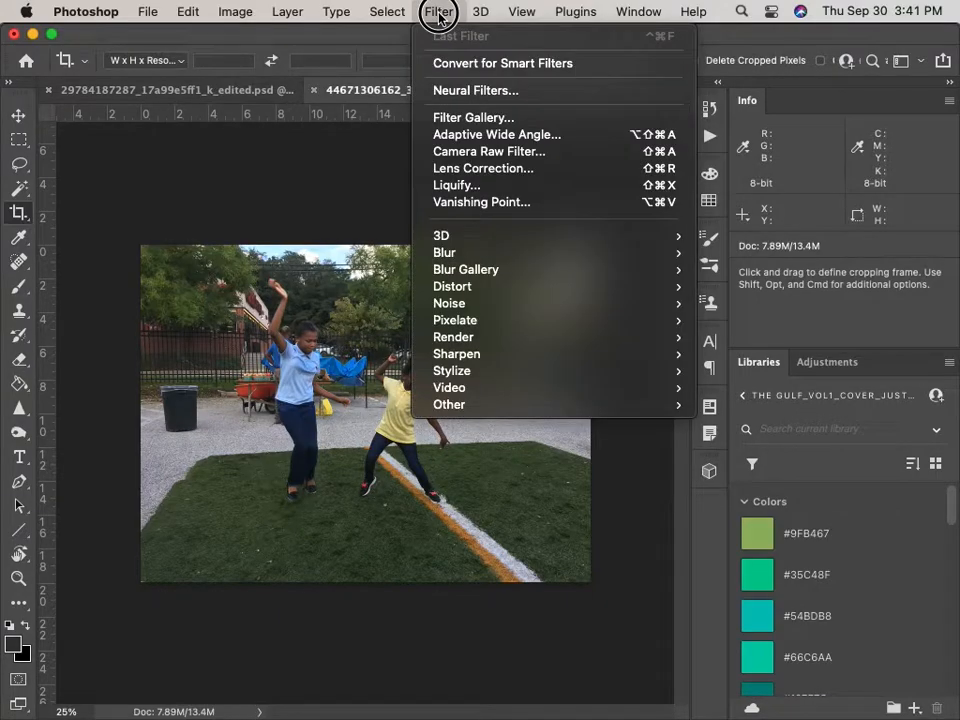
left_click(539, 153)
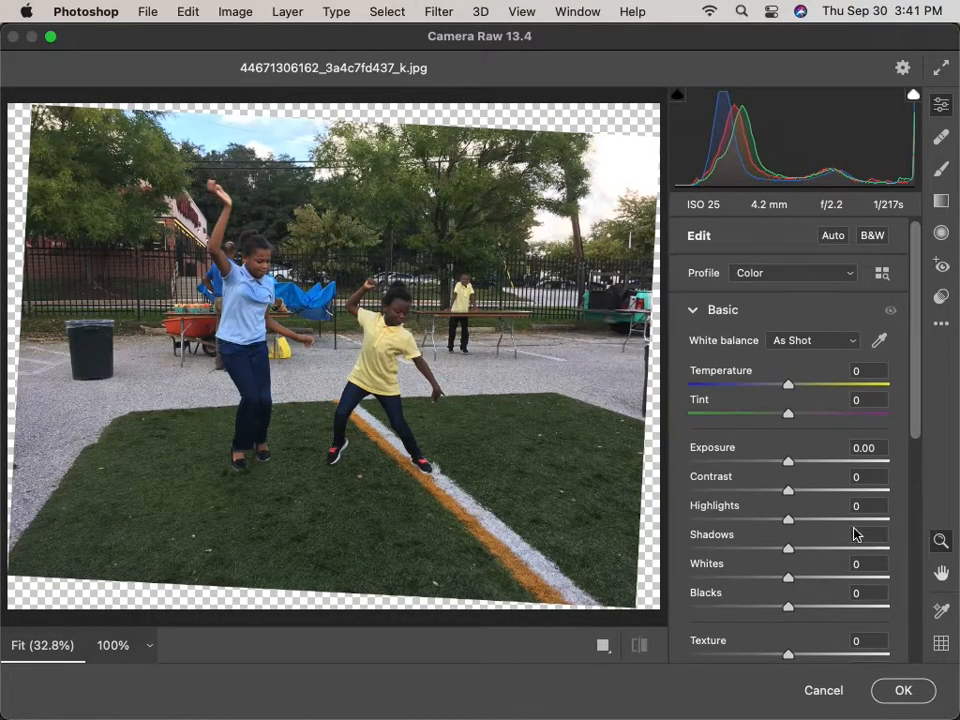
mouse_move(918, 385)
left_mouse_down()
mouse_move(921, 450)
mouse_move(912, 392)
left_mouse_up()
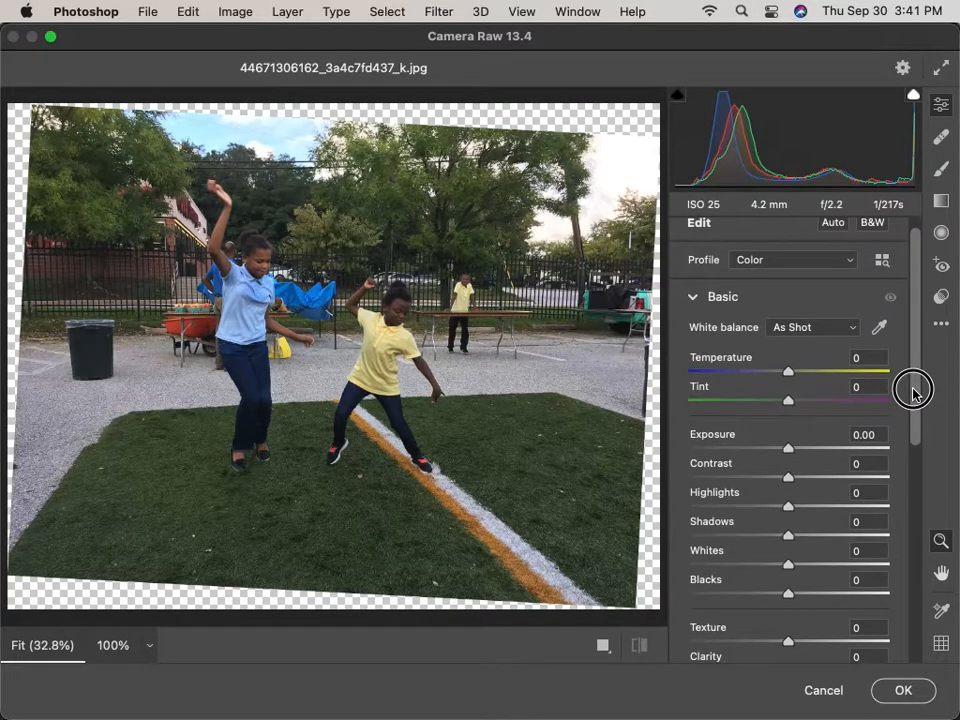
left_click_drag(792, 450, 797, 446)
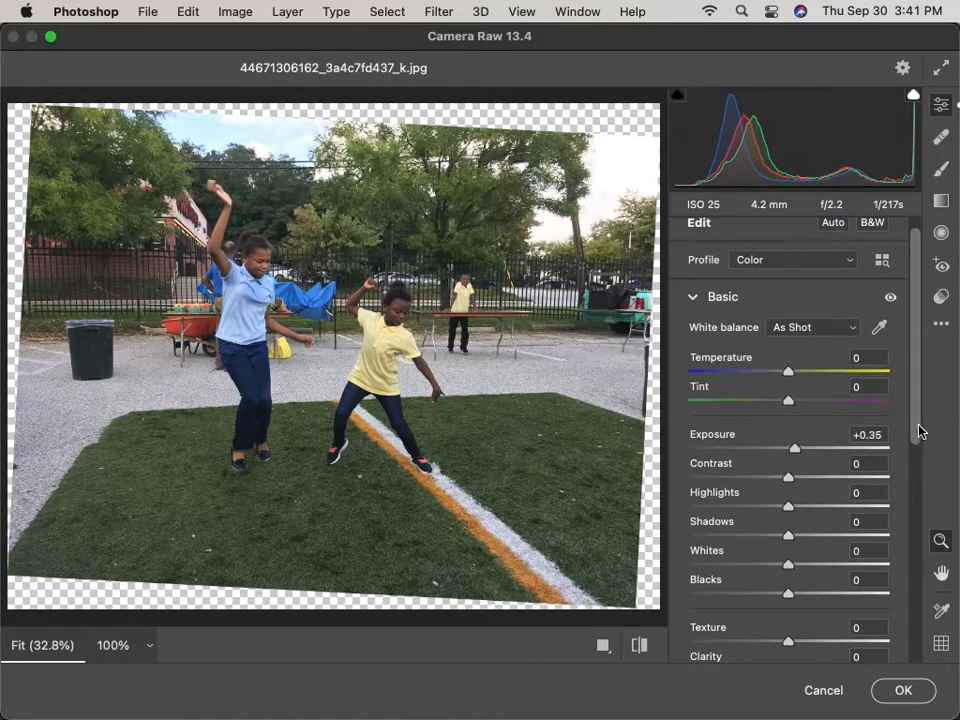
left_click_drag(919, 431, 917, 463)
mouse_move(791, 597)
left_mouse_down()
mouse_move(814, 600)
mouse_move(808, 605)
left_mouse_up()
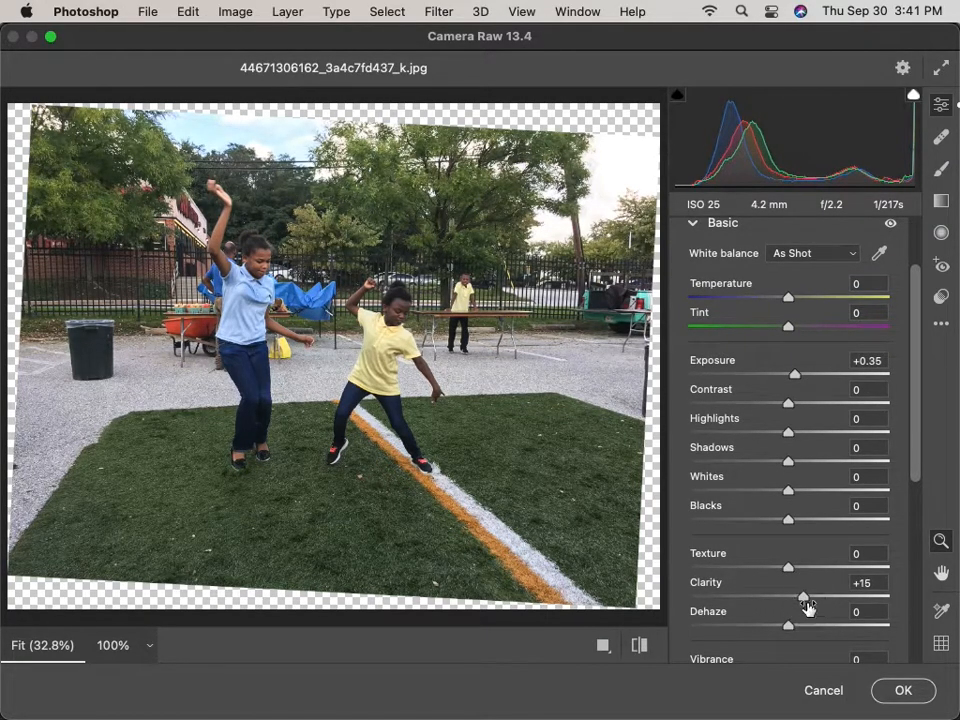
left_click(903, 690)
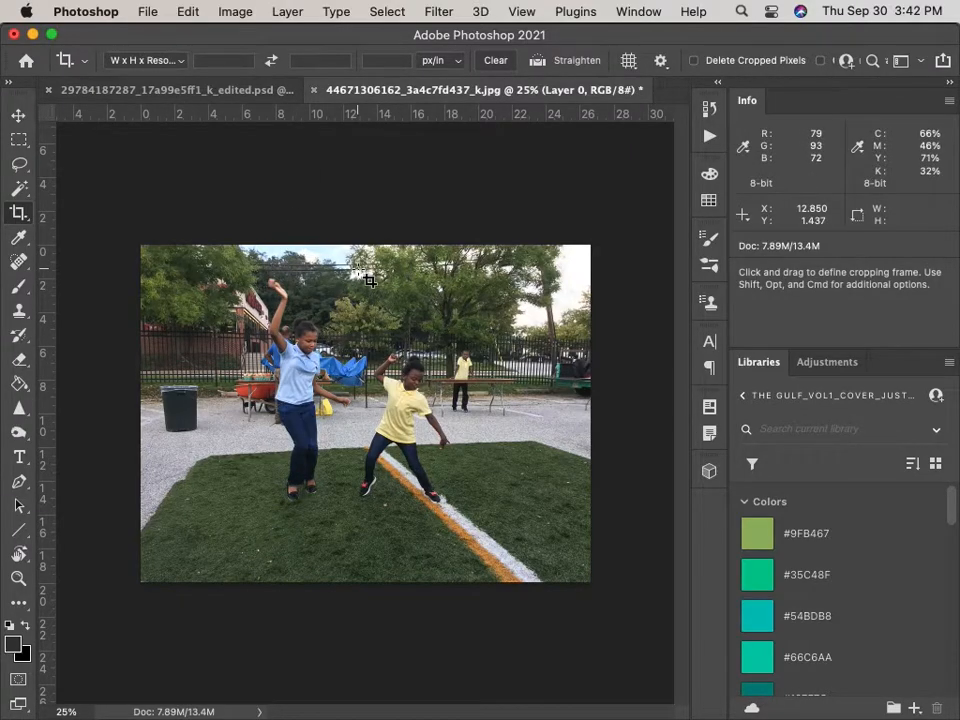
Dismiss the Filter menu and move the Photoshop window aside to reveal Bridge.
left_click(436, 11)
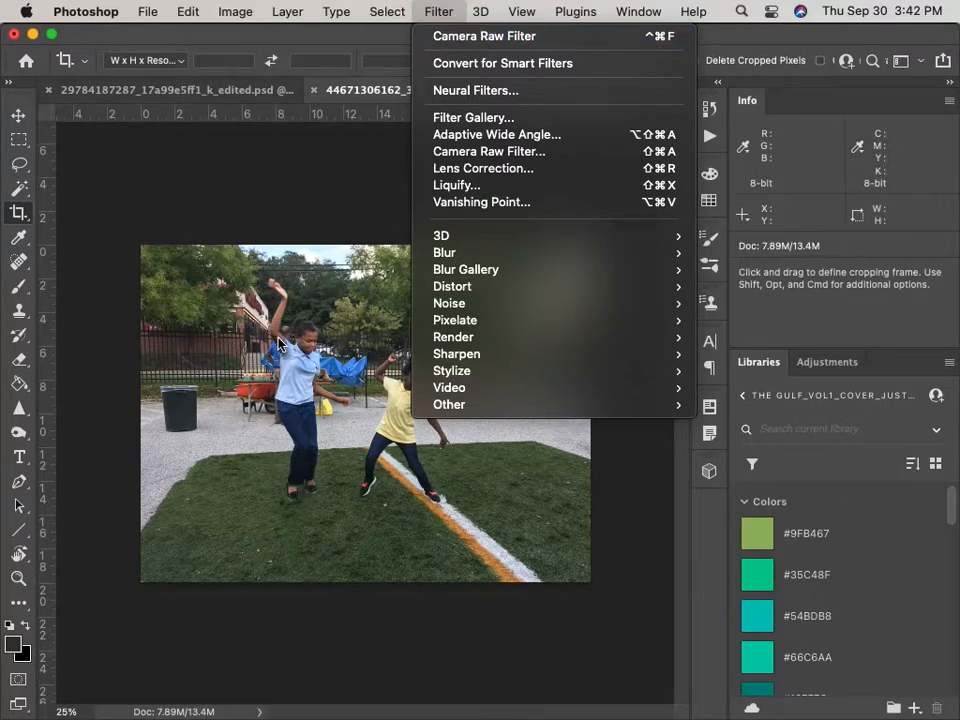
left_click(212, 258)
left_click_drag(222, 43, 654, 154)
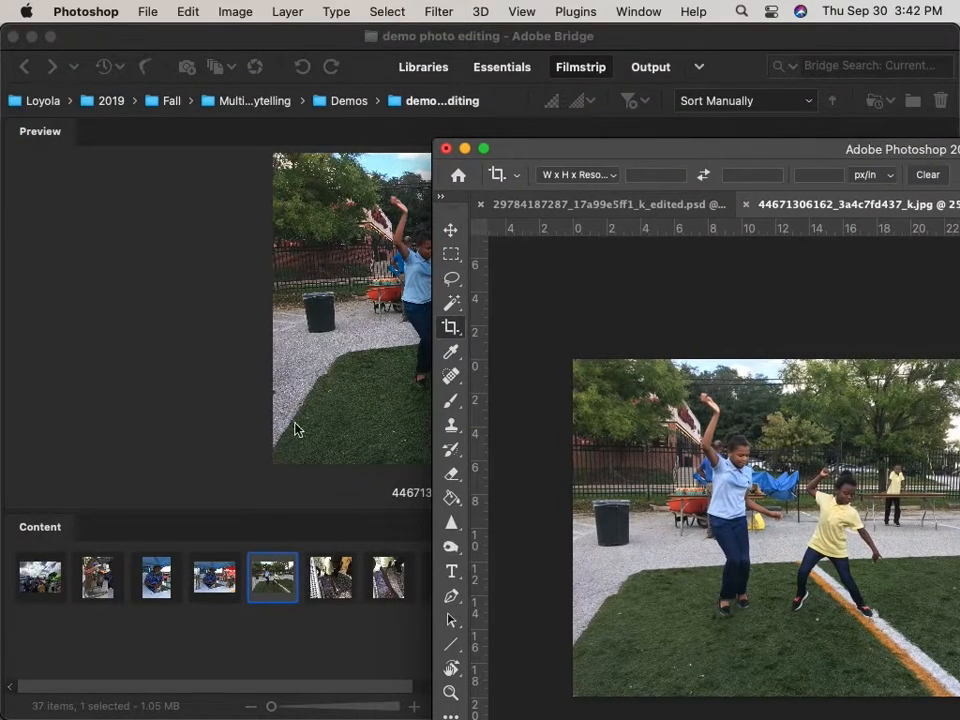
left_click(135, 507)
left_click(214, 578)
left_click(163, 576)
left_click(215, 585)
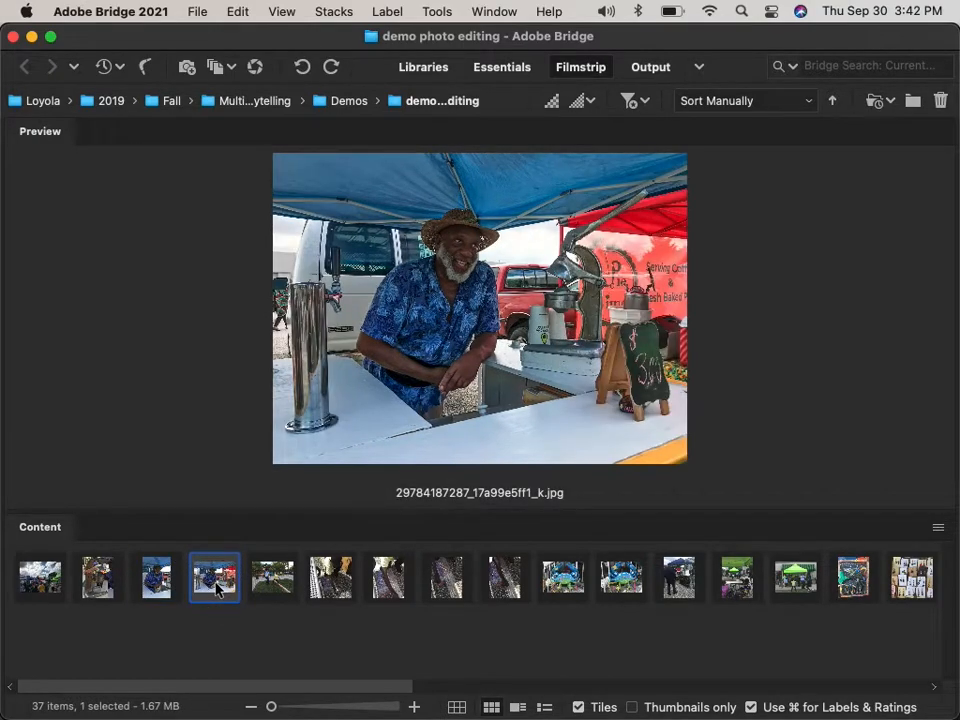
left_click(339, 578)
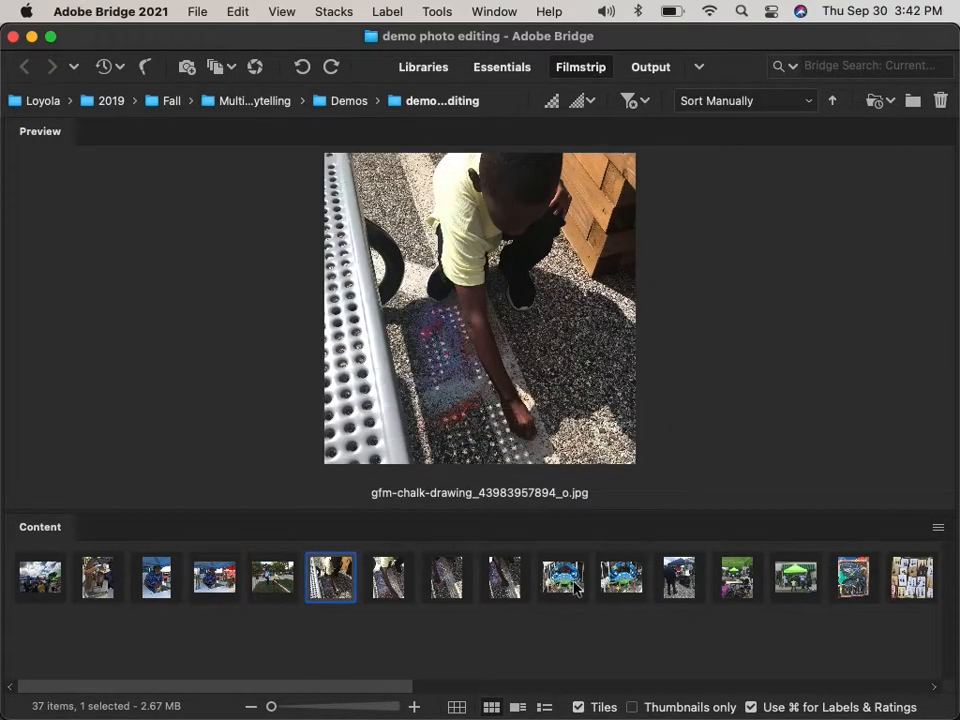
left_click(575, 584)
left_click(679, 580)
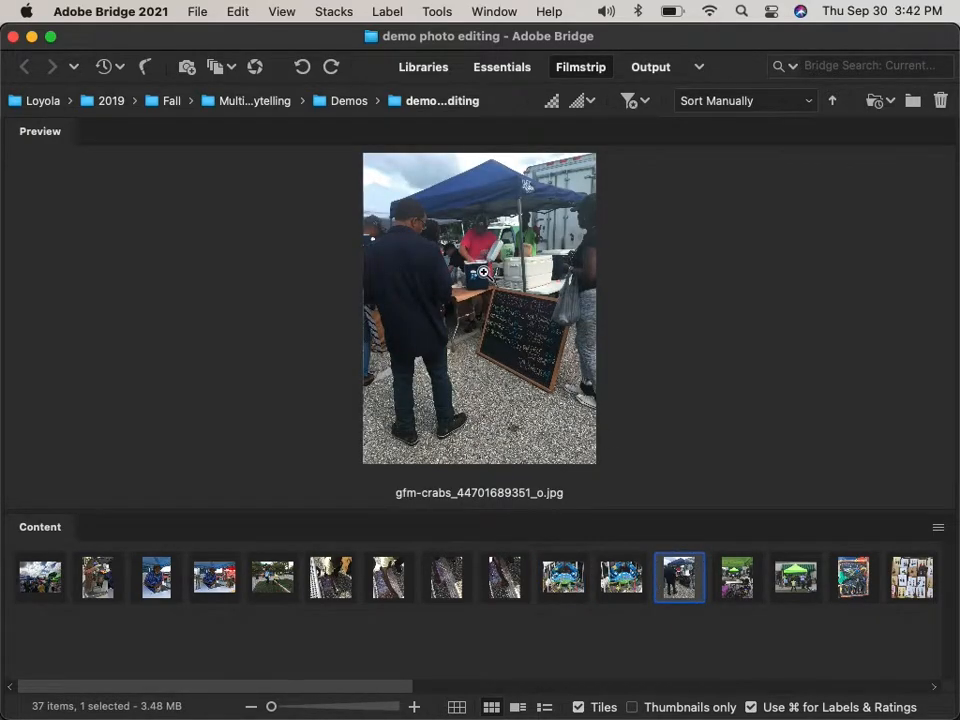
Apply Develop Settings > Previous Conversion to the crab-stand photo.
right_click(684, 580)
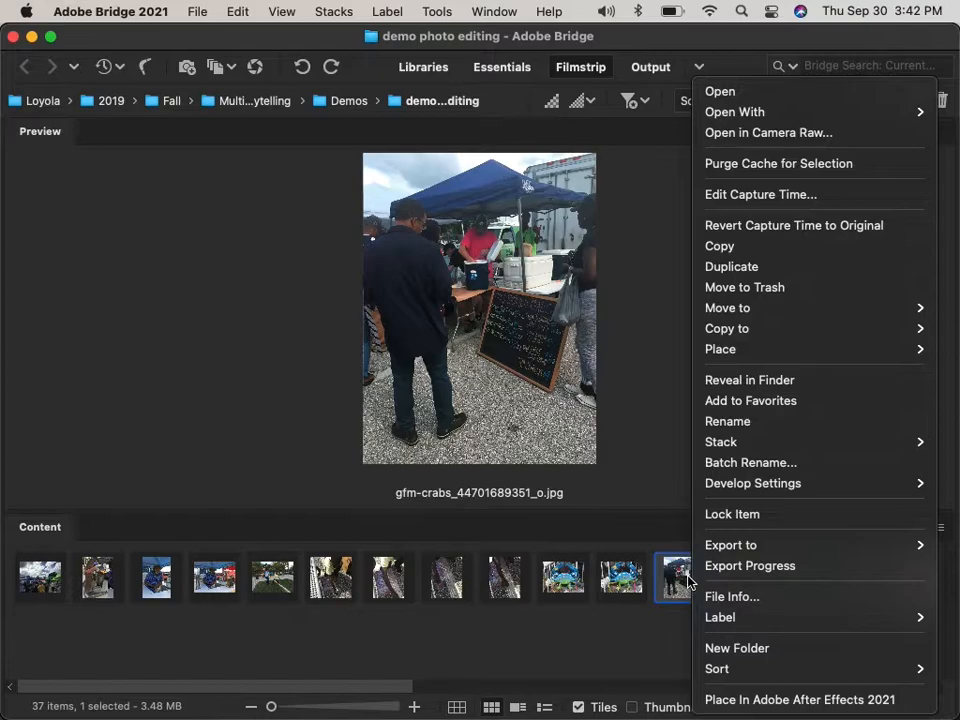
mouse_move(783, 487)
left_click(658, 509)
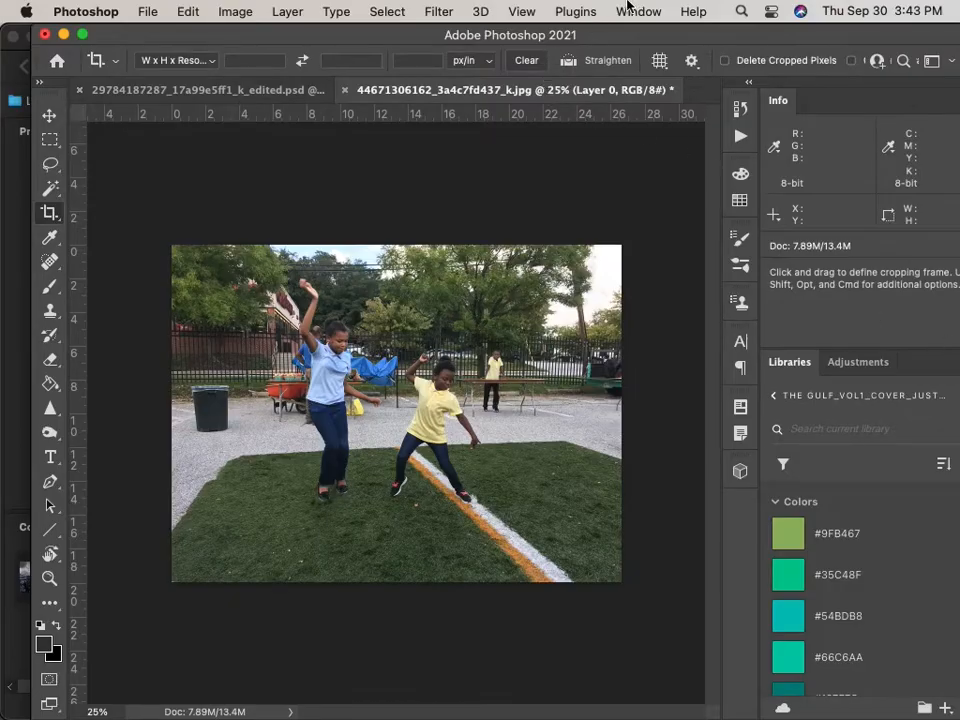
Show the Layers panel from the Window menu and reselect Layer 0.
left_click(638, 11)
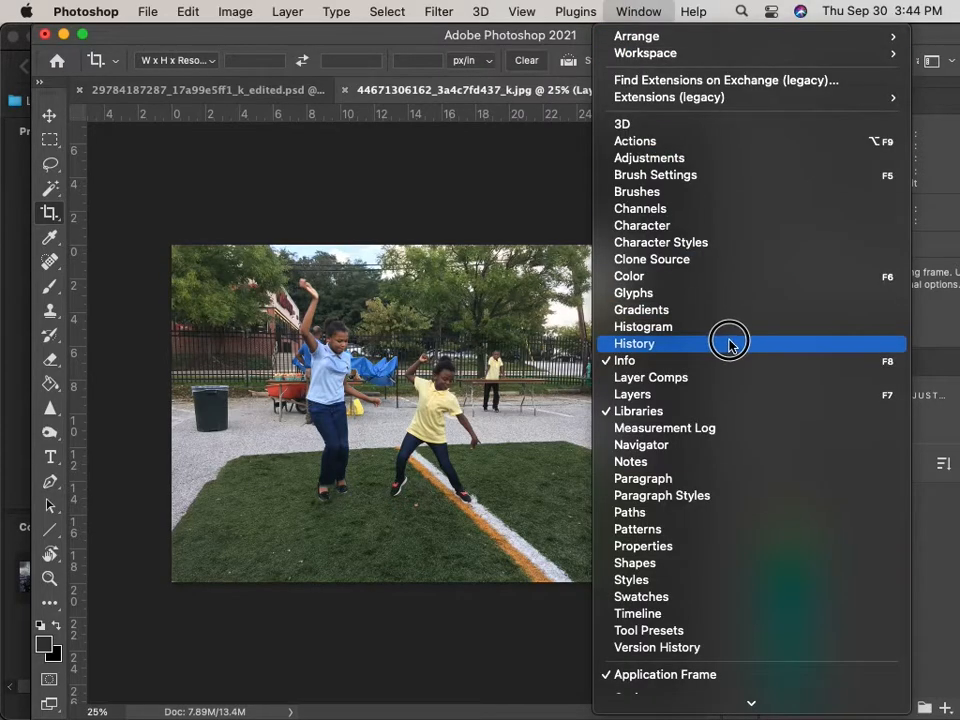
left_click(724, 396)
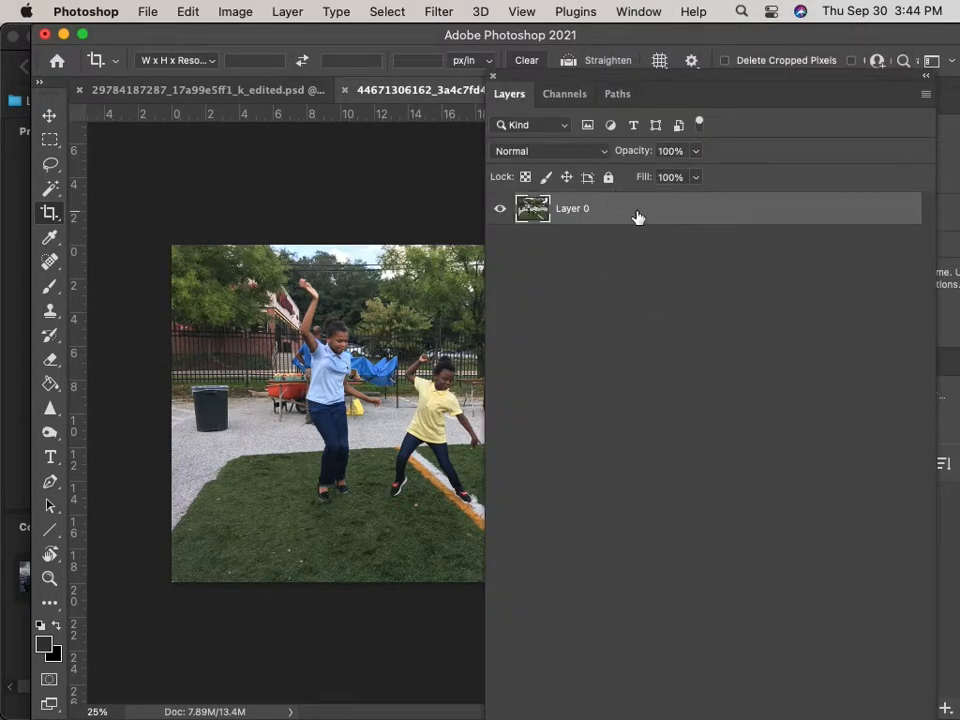
left_click(608, 284)
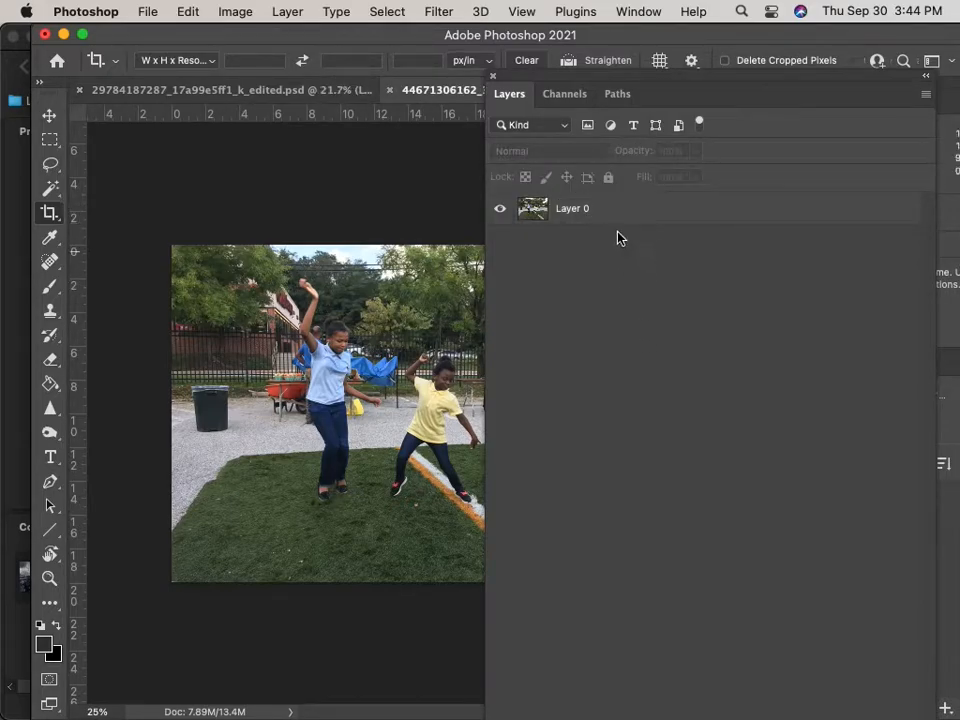
left_click(436, 12)
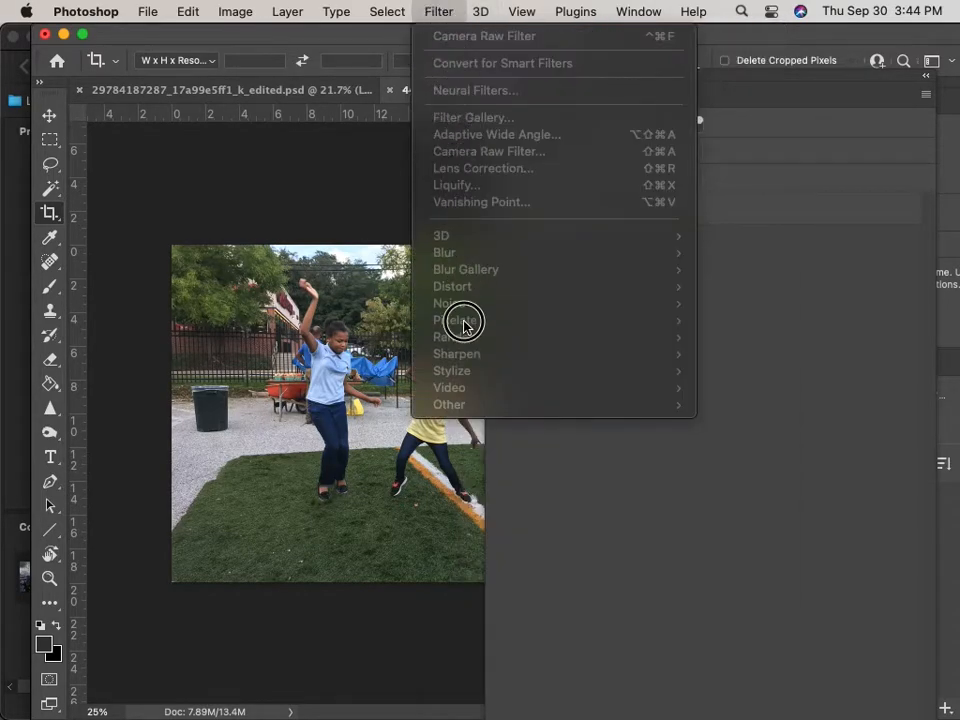
left_click(885, 461)
left_click(593, 213)
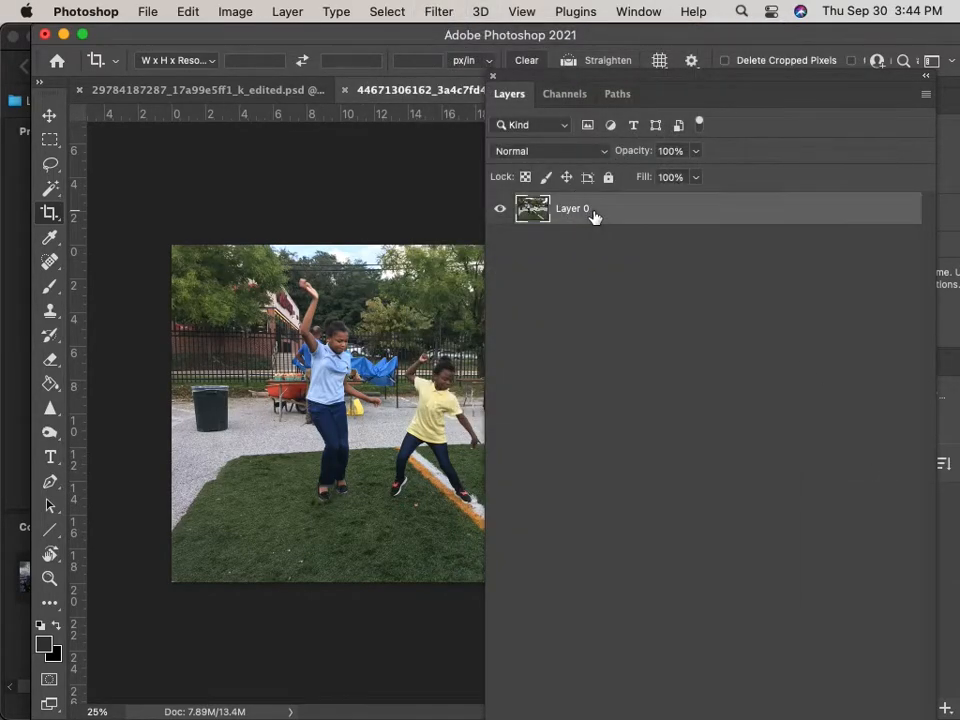
Dock the floating Layers panel on the right and bring Adobe Bridge to the front.
left_click(882, 241)
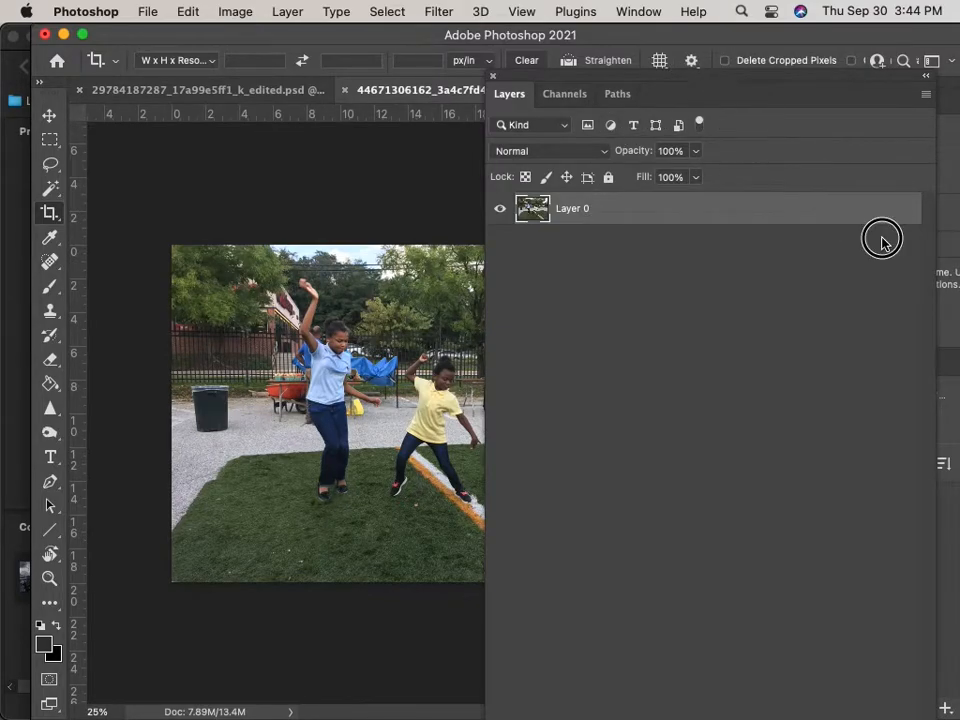
left_click_drag(670, 85, 936, 176)
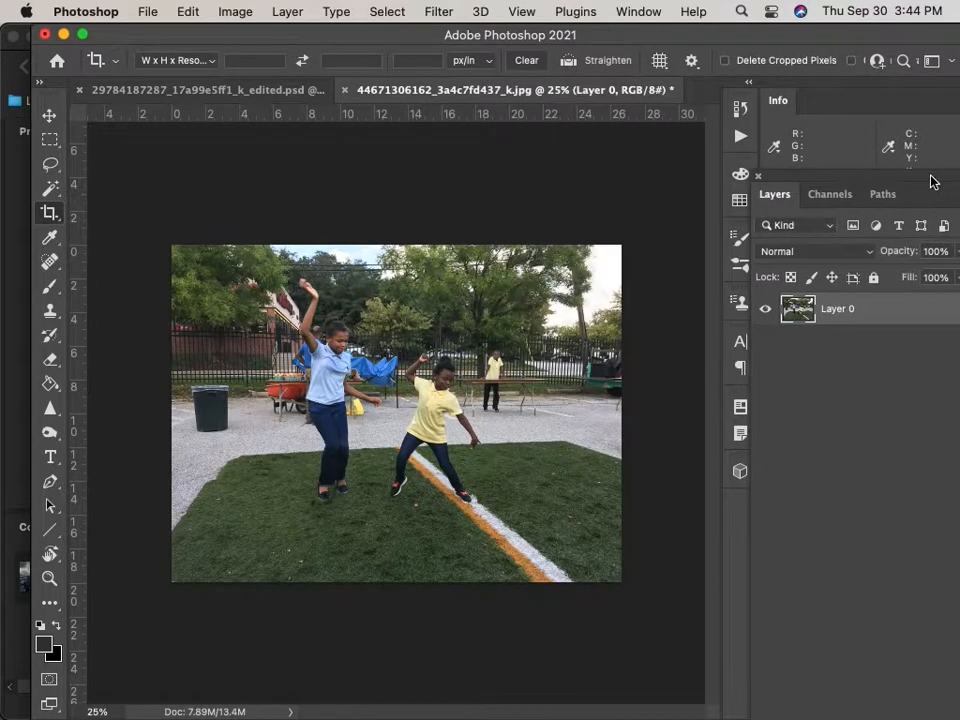
left_click(13, 277)
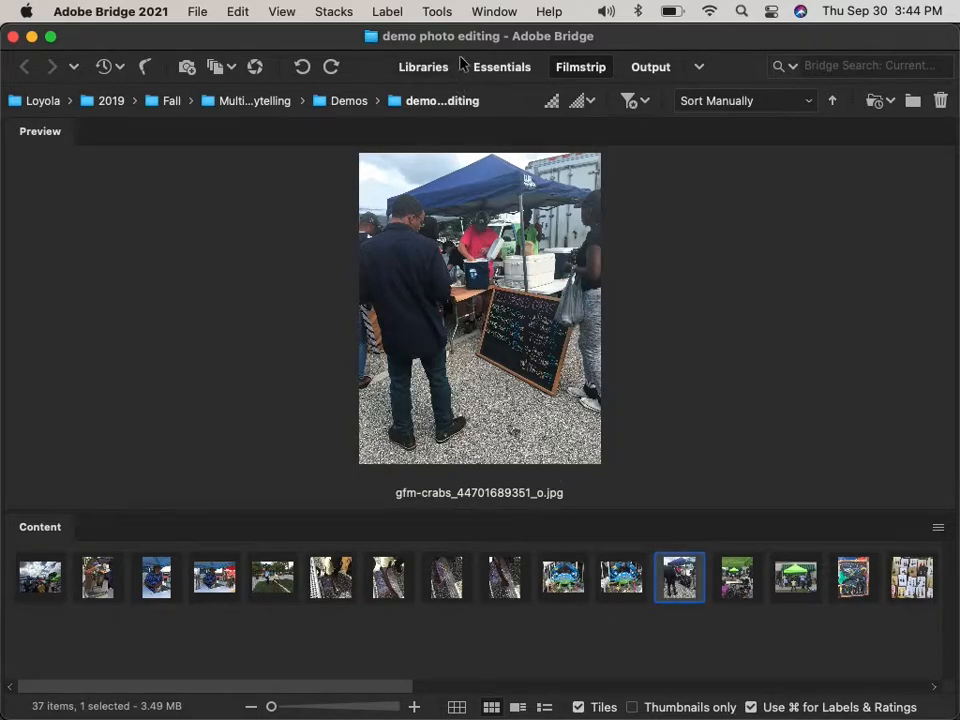
Give the gfm-crabs photo a five-star rating.
left_click(387, 11)
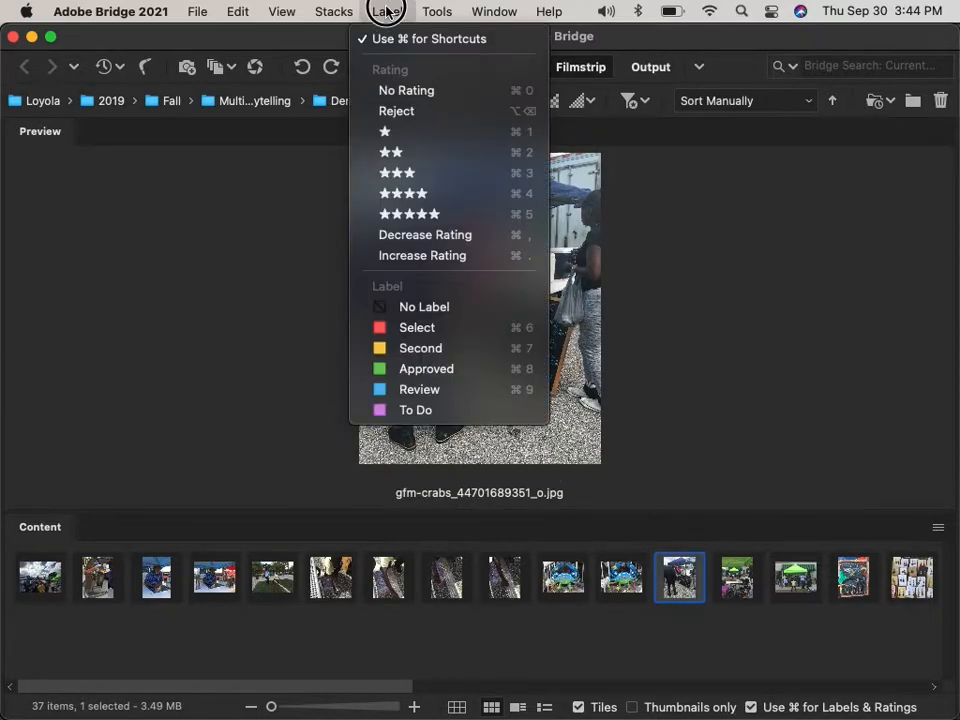
left_click(418, 226)
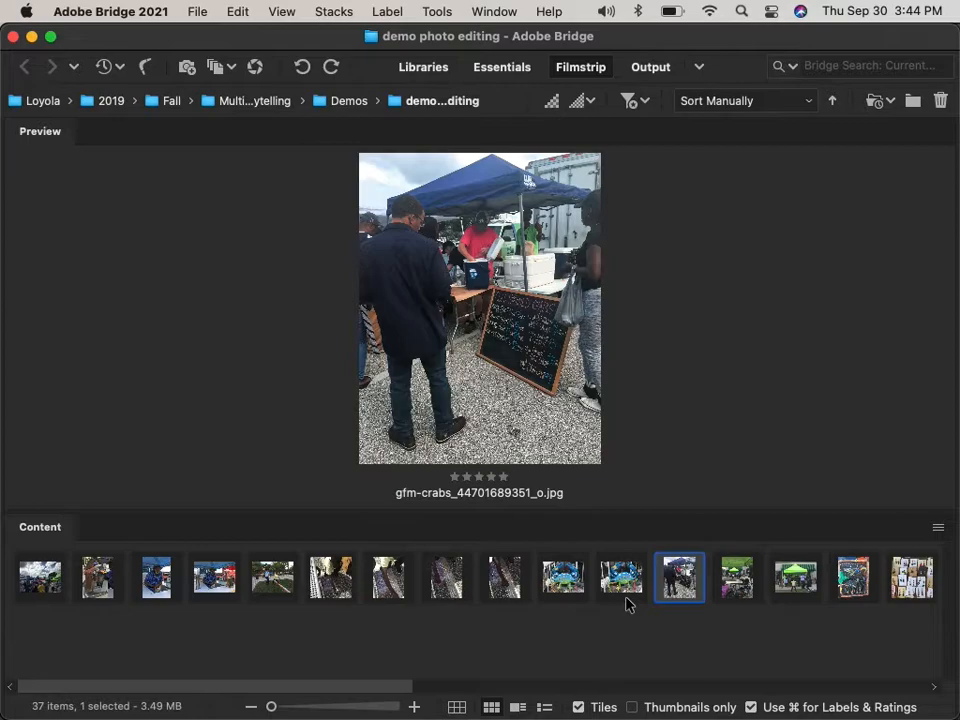
left_click(388, 11)
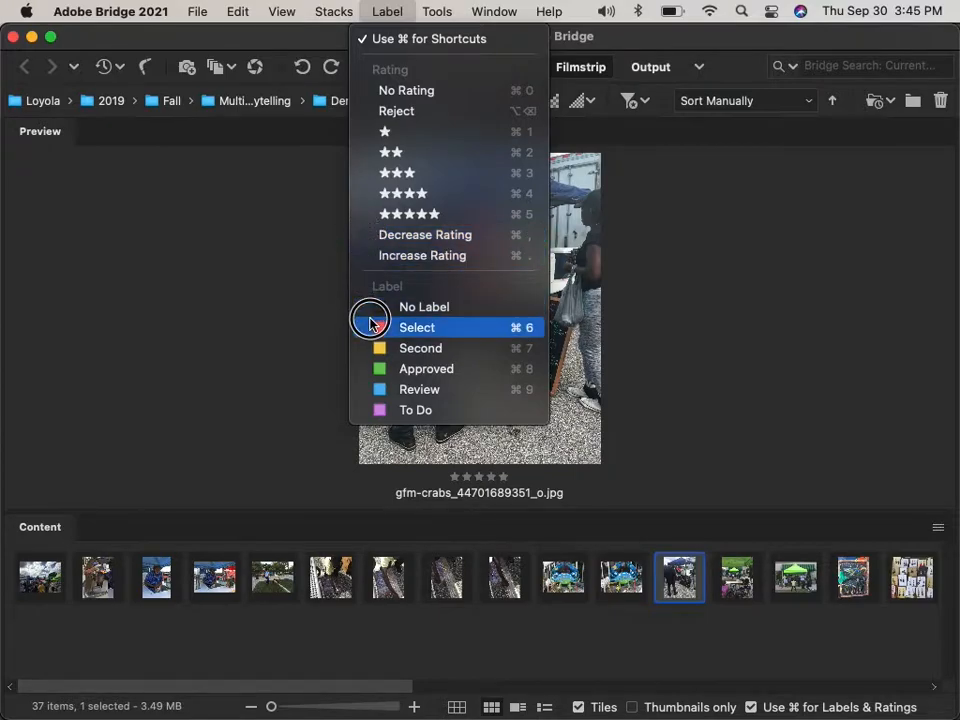
left_click(386, 461)
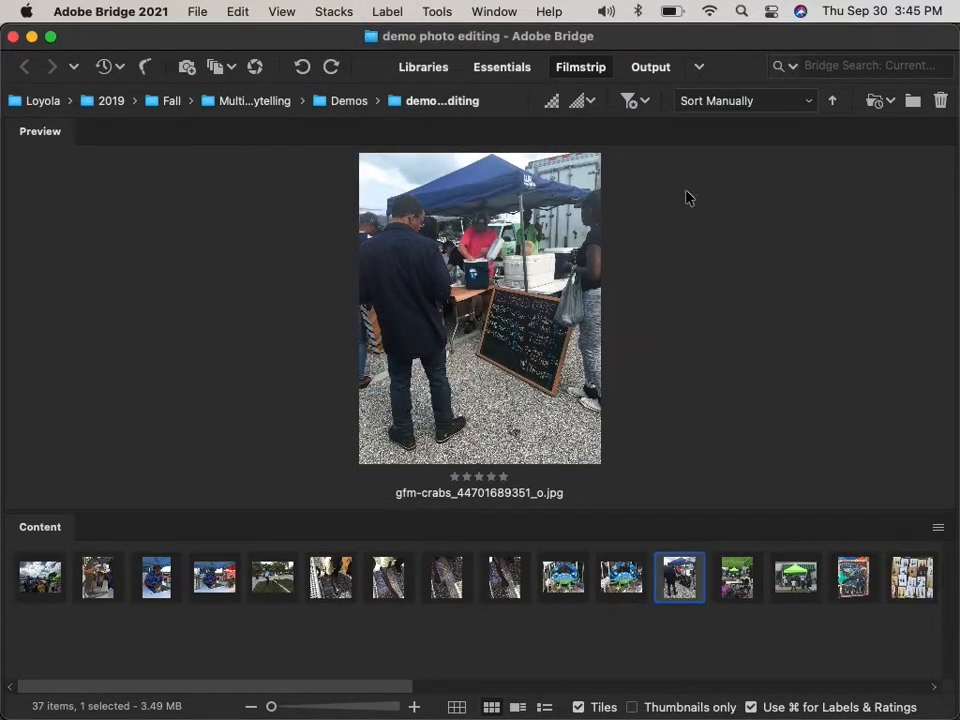
Filter to show only 5-star photos to confirm, then clear the filter so all 37 items show.
left_click(641, 102)
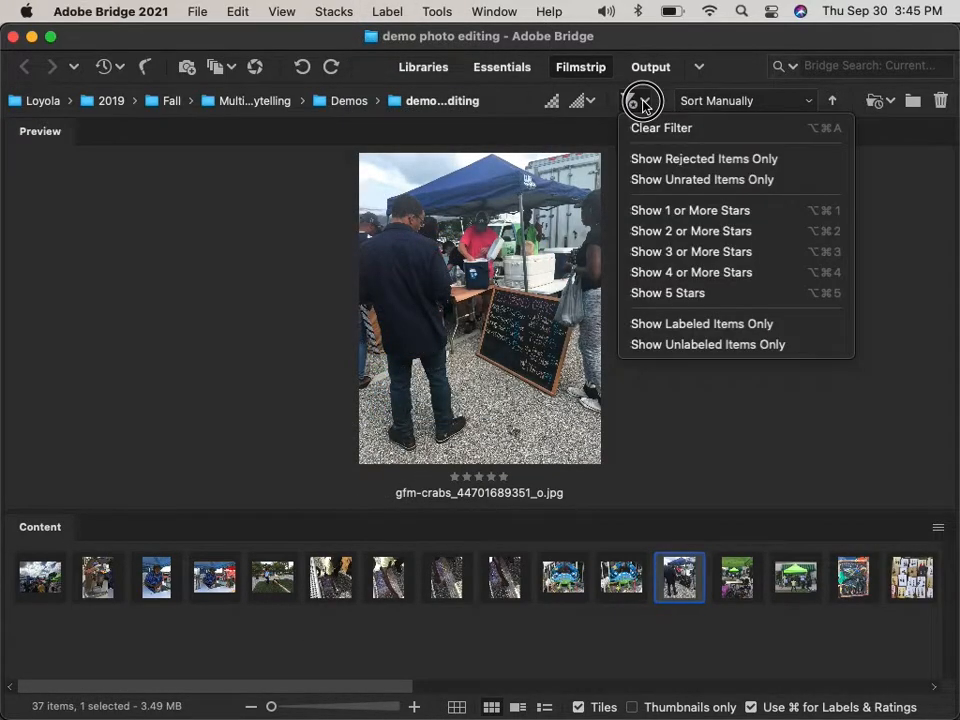
left_click(686, 293)
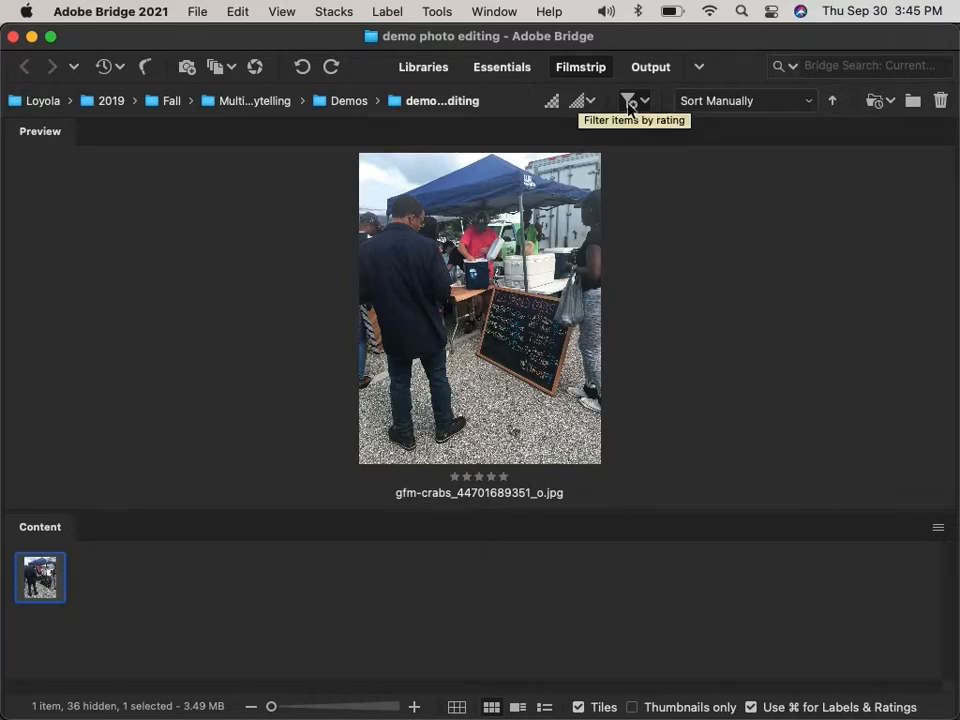
left_click_drag(629, 110, 639, 136)
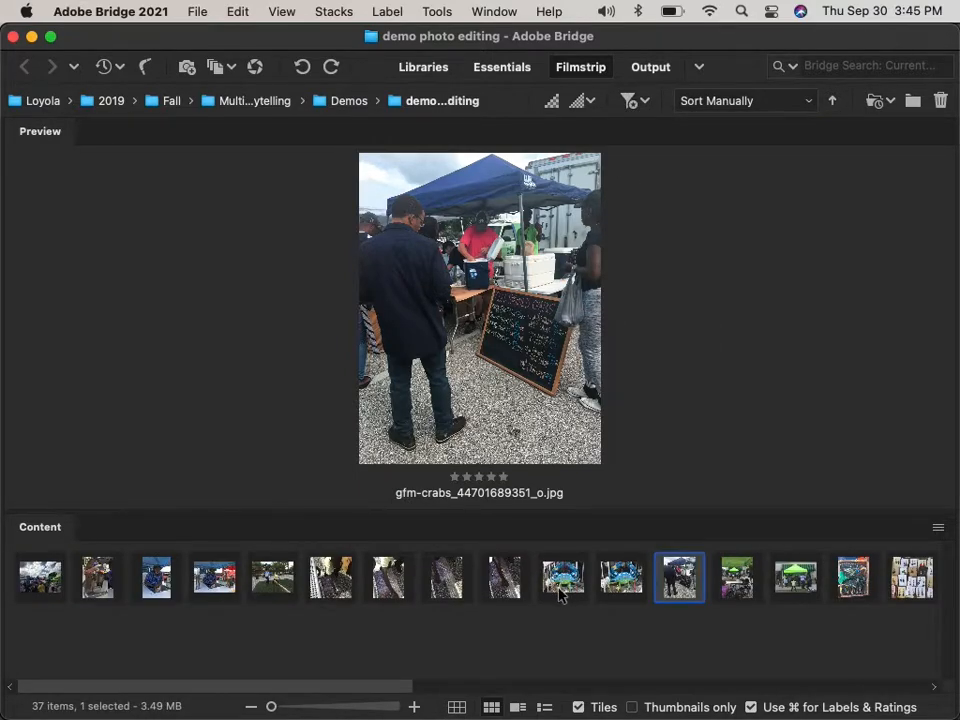
Select the green-tent dancing photo and open it in Camera Raw.
key("Right")
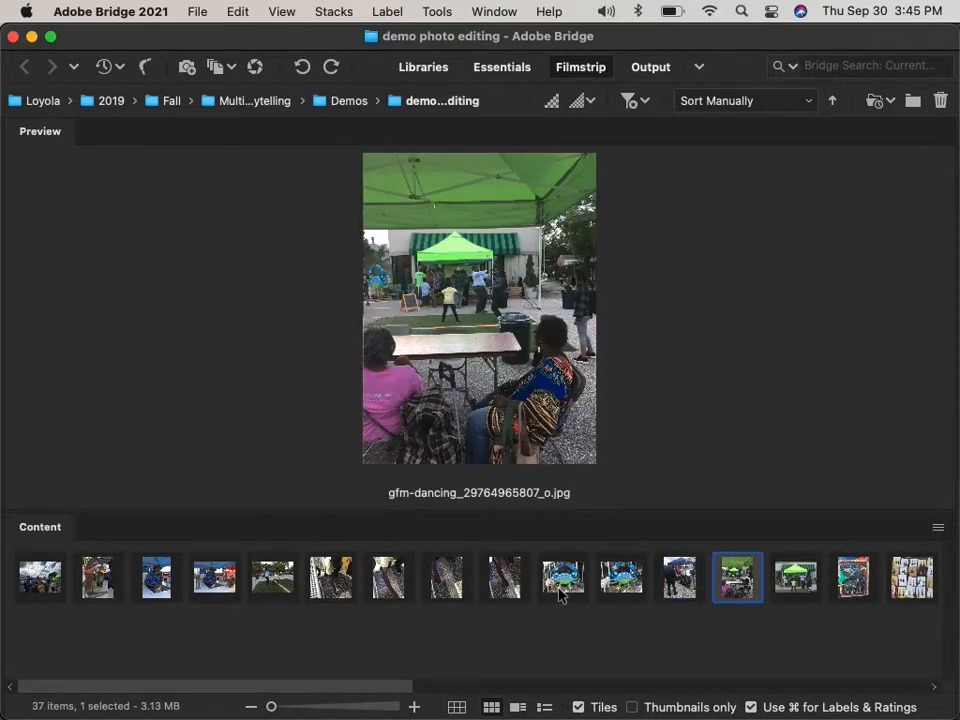
key("Right")
key("Right")
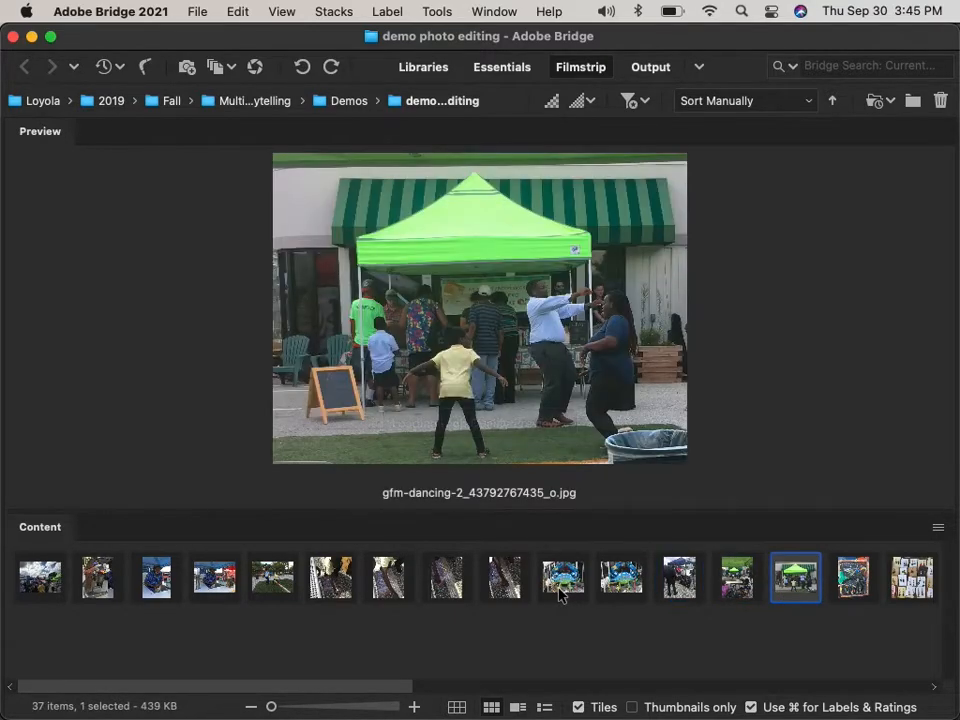
key("Left")
right_click(790, 568)
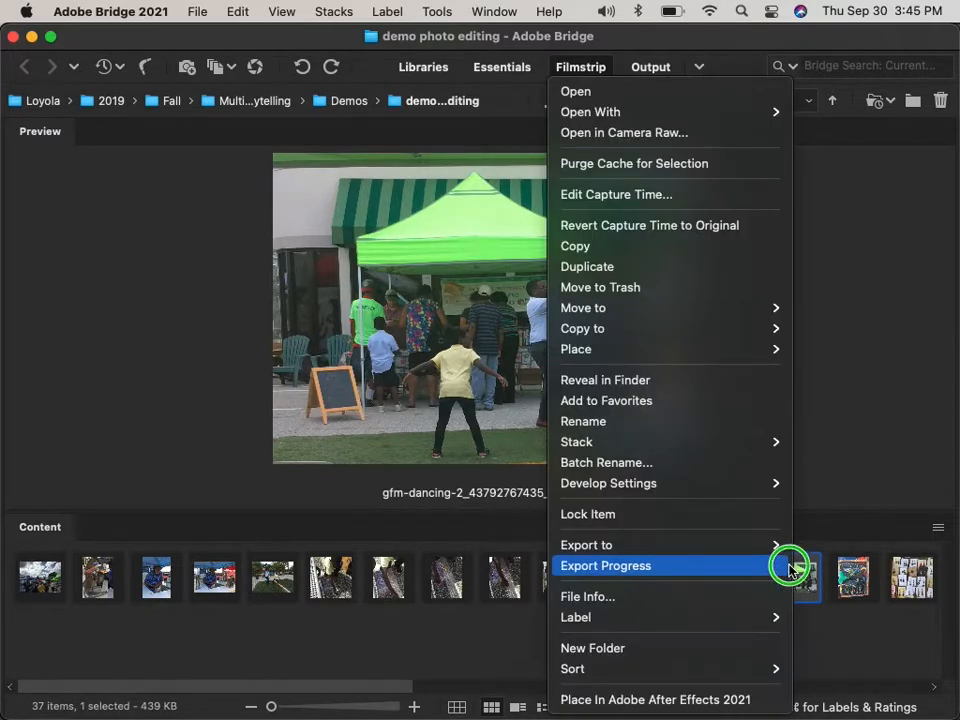
left_click(710, 142)
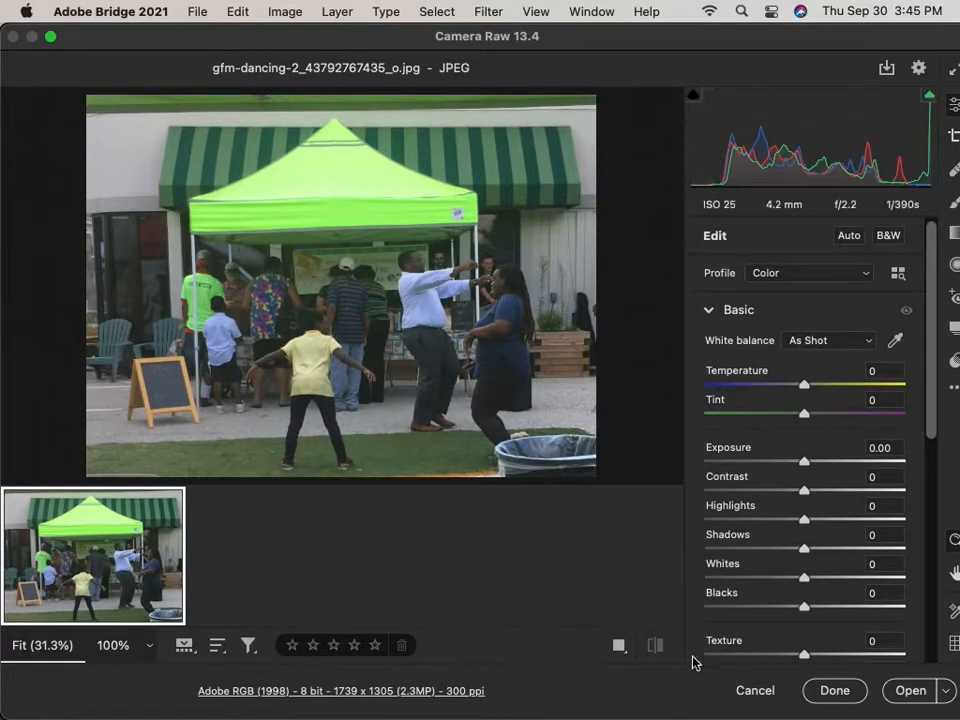
Raise exposure and contrast to +64, and add clarity of +30.
left_click_drag(800, 470, 824, 466)
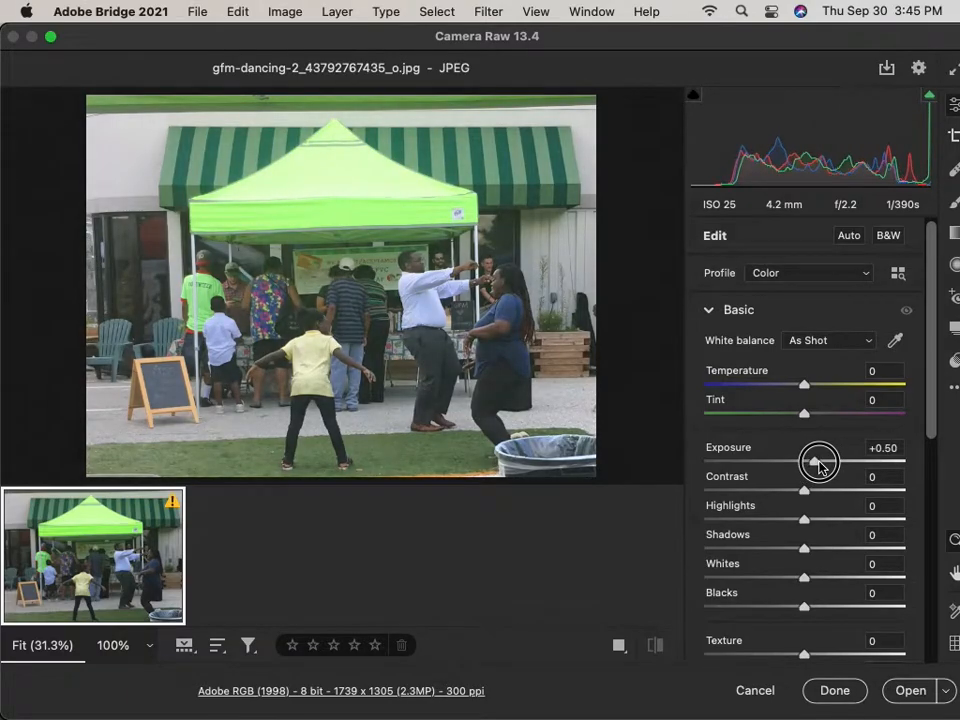
scroll(823, 619, "down", 2)
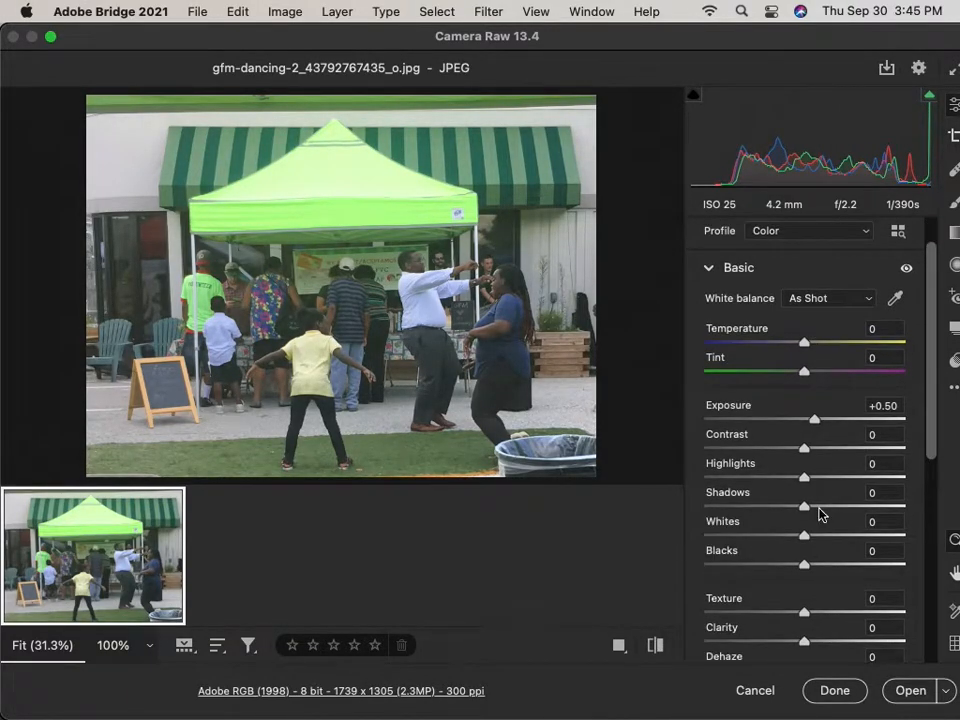
left_click_drag(805, 447, 866, 445)
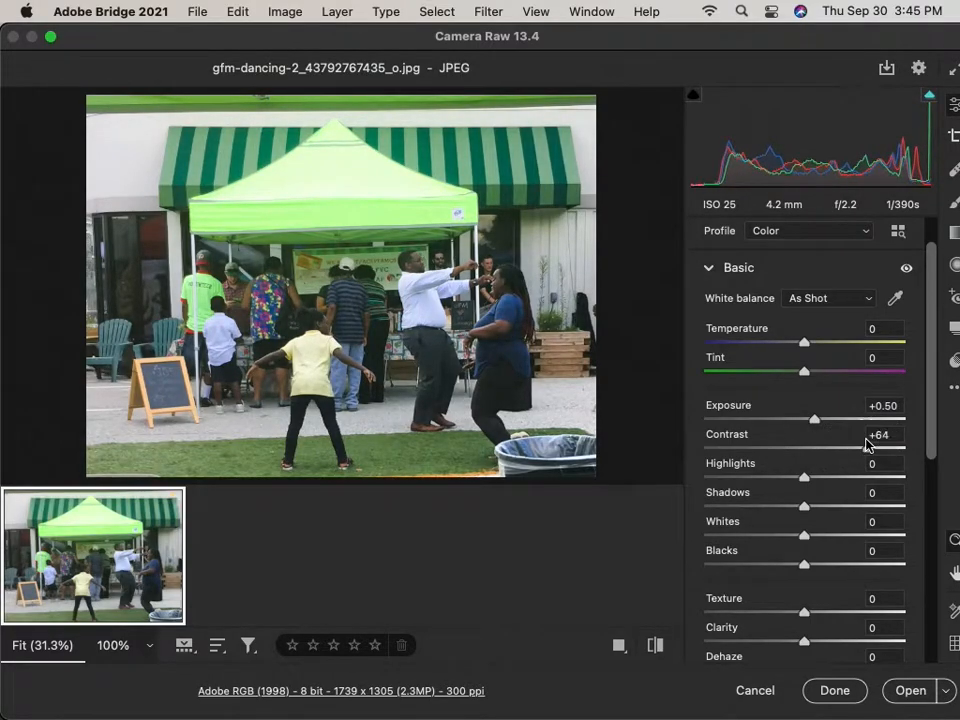
scroll(827, 624, "down", 2)
left_click_drag(806, 599, 838, 598)
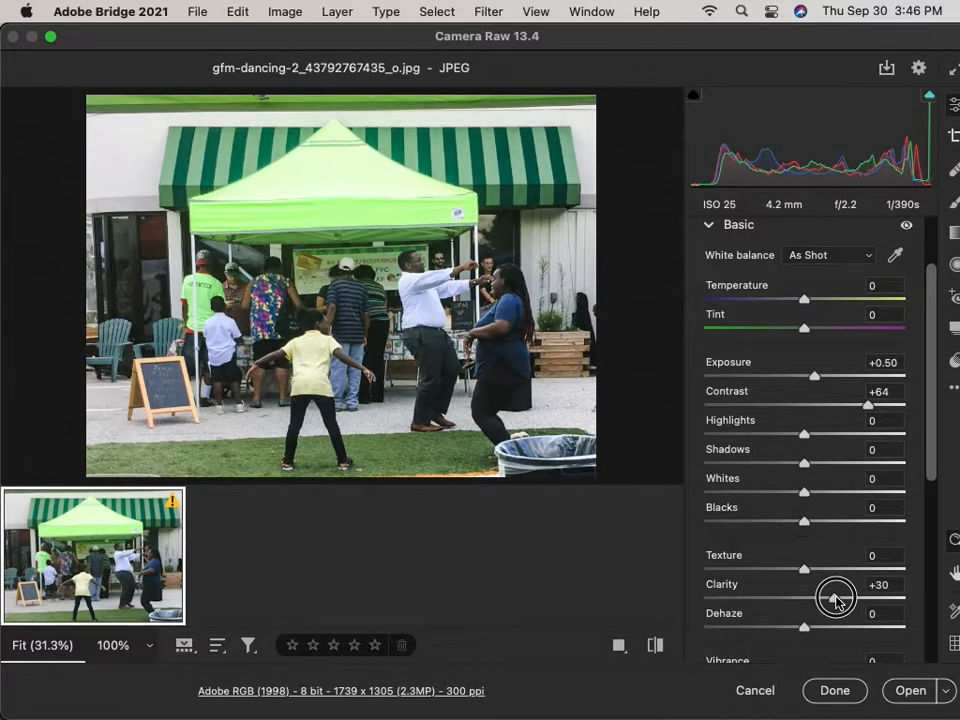
scroll(834, 527, "down", 3)
scroll(832, 530, "down", 3)
scroll(832, 530, "up", 3)
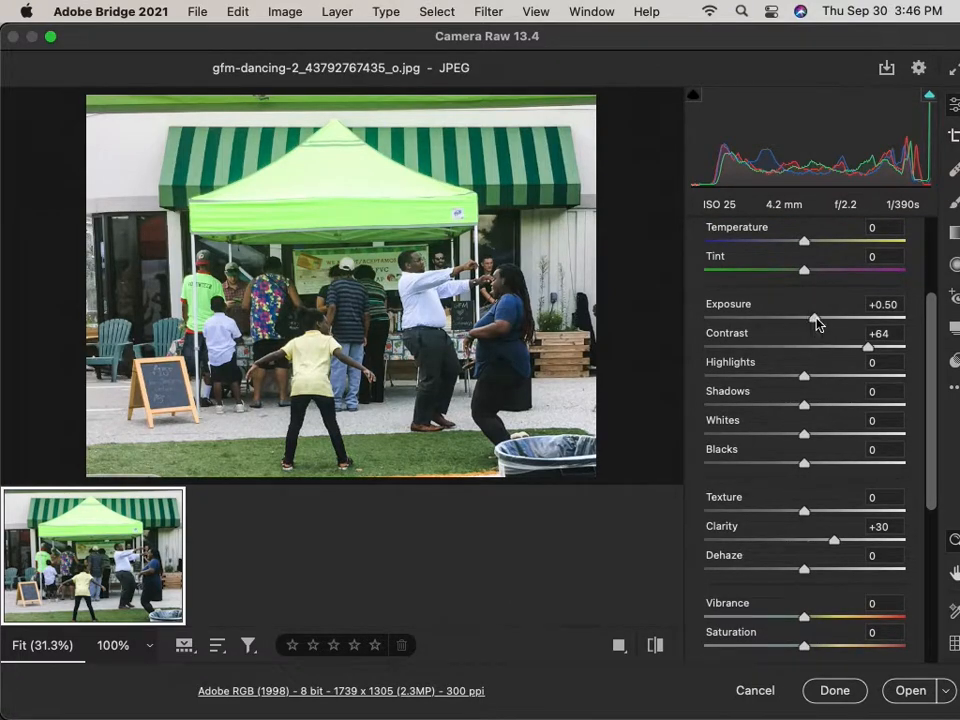
Settle exposure at +0.40, boost vibrance to +8, and set Detail sharpening to 74.
left_click_drag(816, 322, 813, 321)
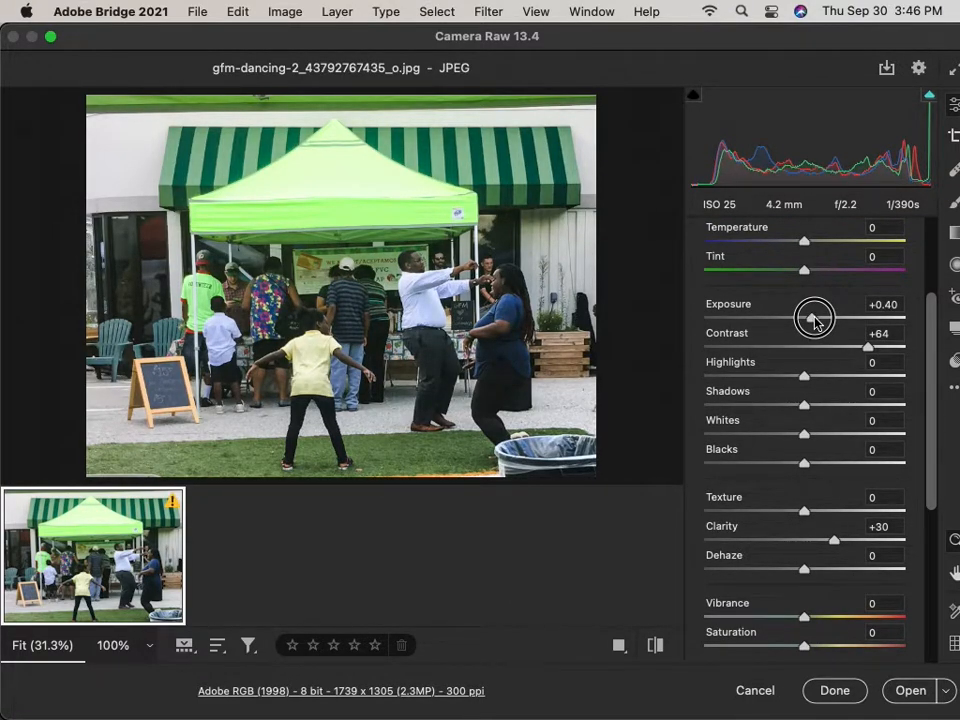
scroll(873, 580, "down", 5)
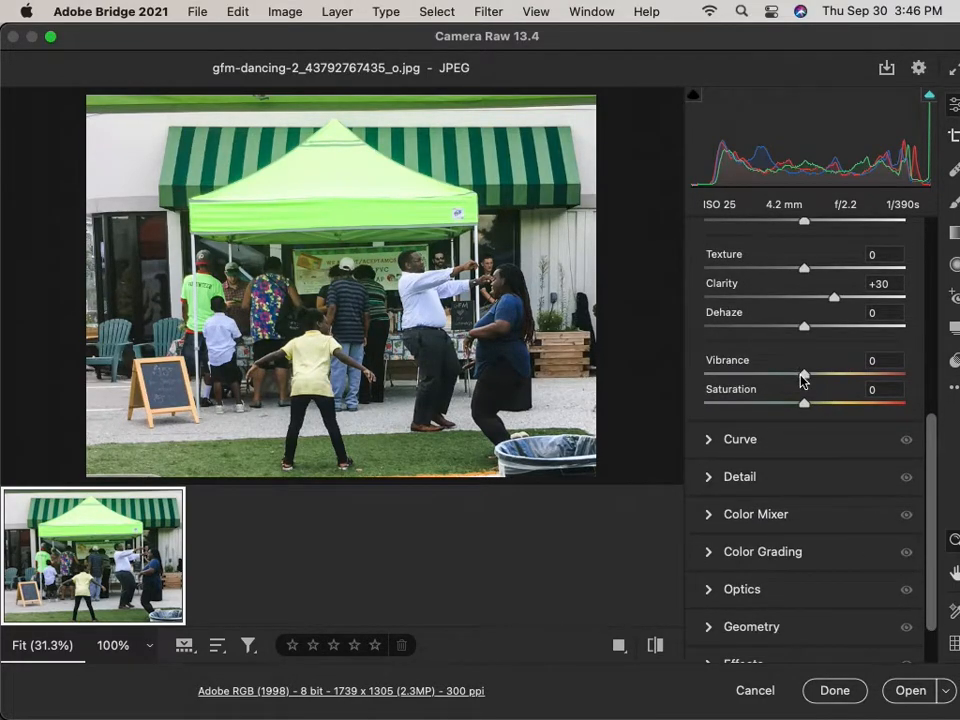
left_click_drag(806, 376, 814, 376)
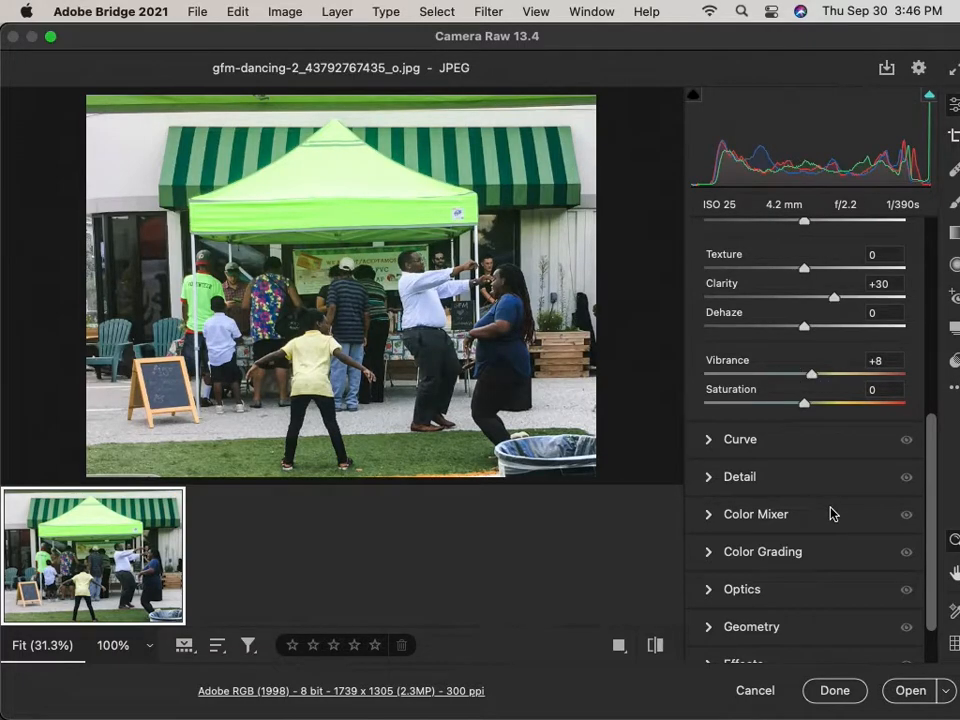
left_click(731, 478)
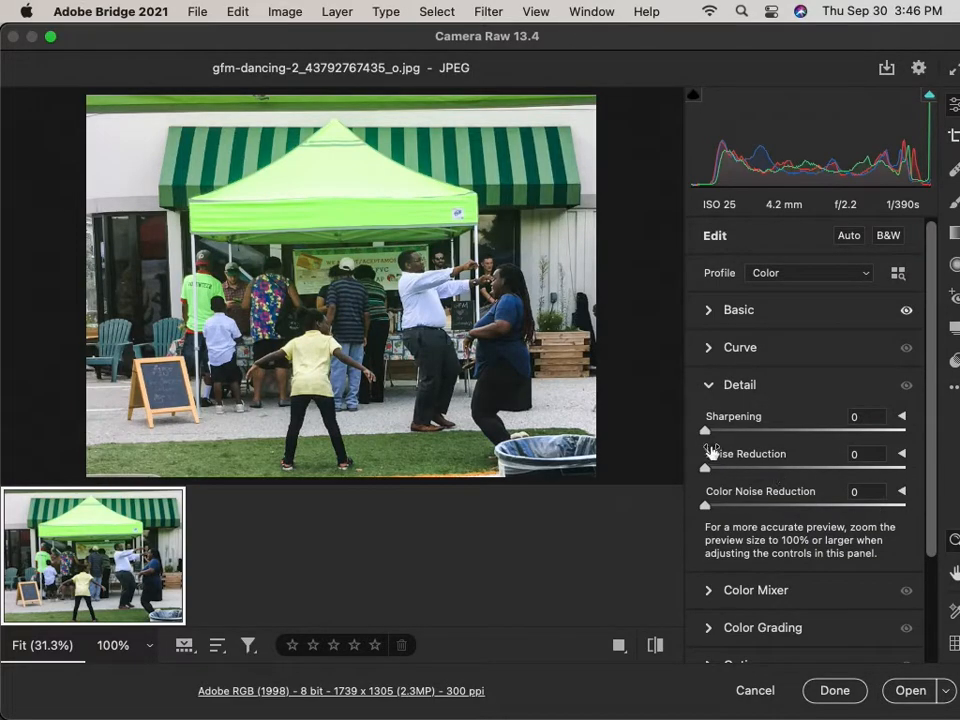
left_click_drag(705, 432, 802, 431)
Open the corrected photo in Photoshop and straighten it with the Crop tool's level line across the awning.
left_click(905, 690)
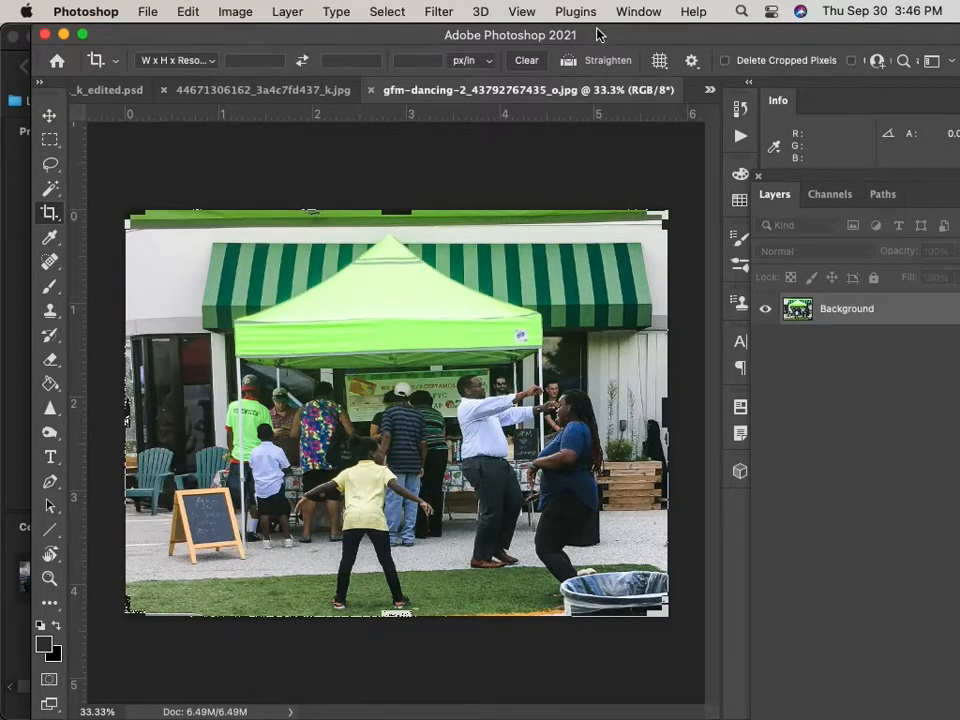
left_click(568, 60)
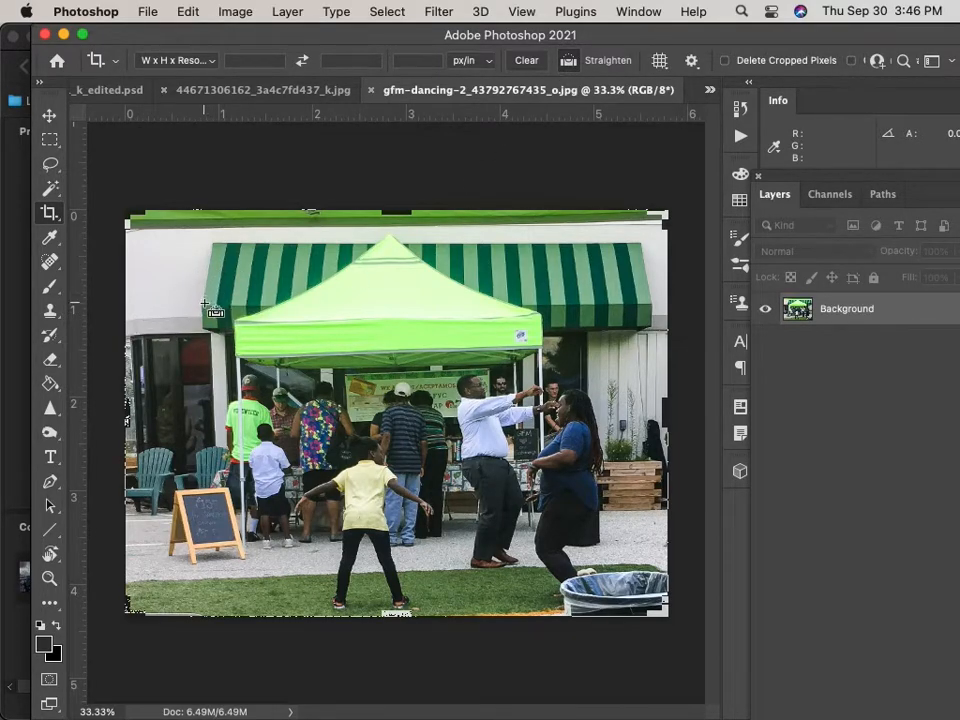
left_click_drag(205, 304, 648, 309)
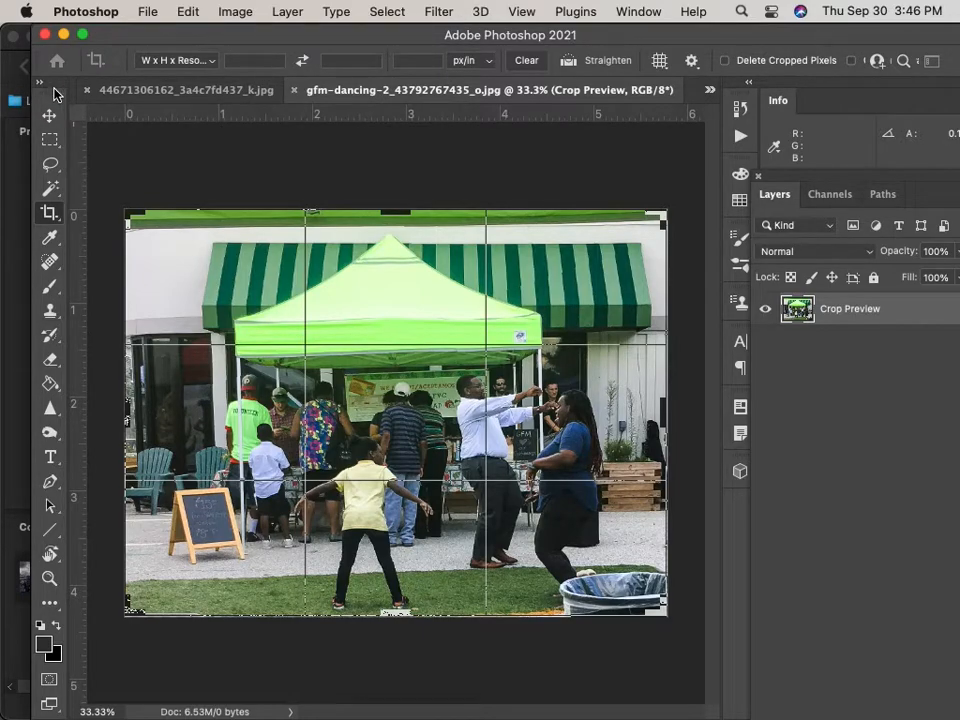
left_click(147, 12)
left_click(186, 11)
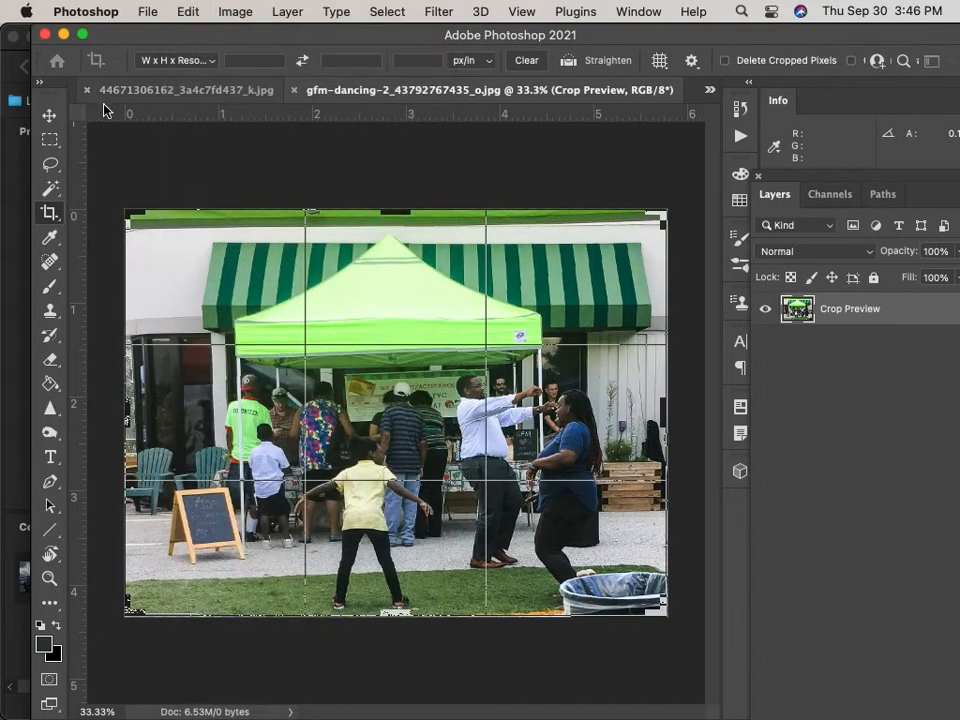
Perspective-transform the layer, adjusting the bottom-right and top-left corners to level it, and commit.
left_click(50, 113)
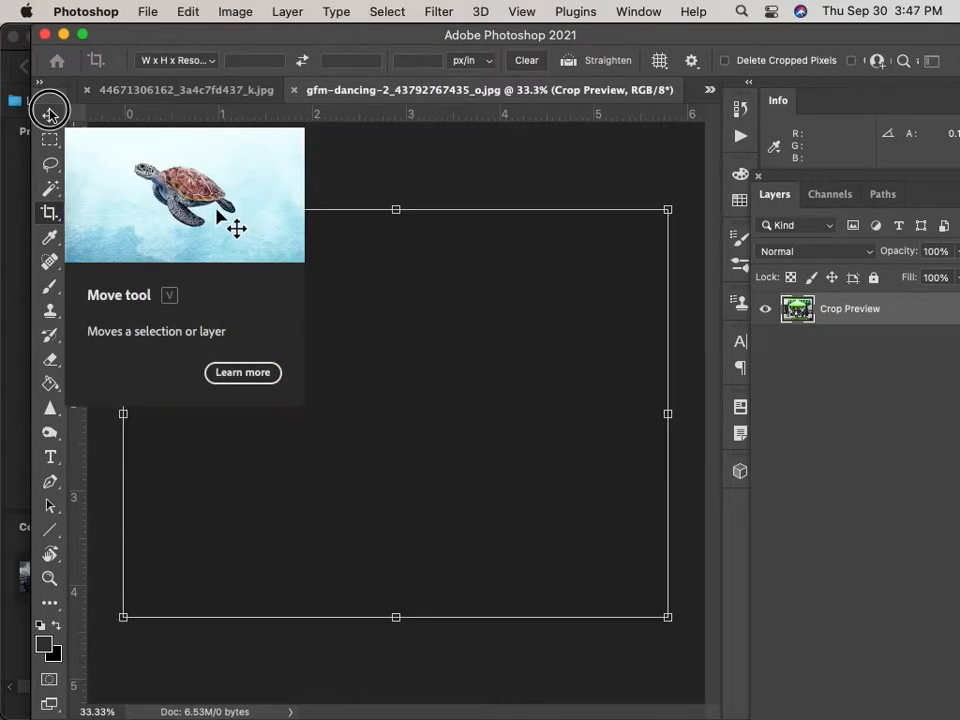
left_click(228, 11)
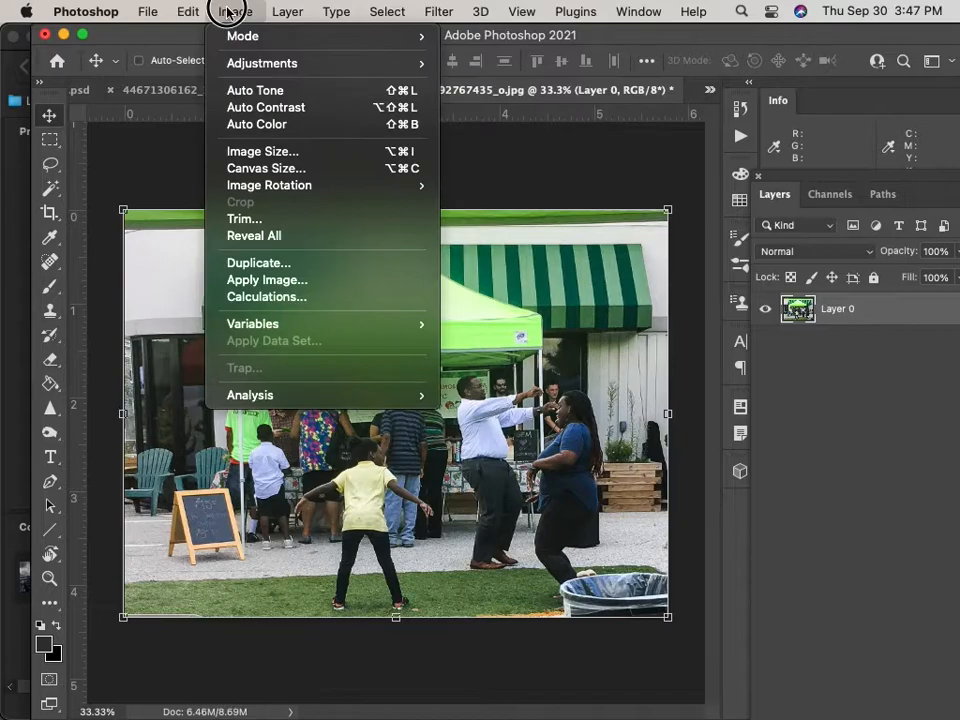
left_click(193, 11)
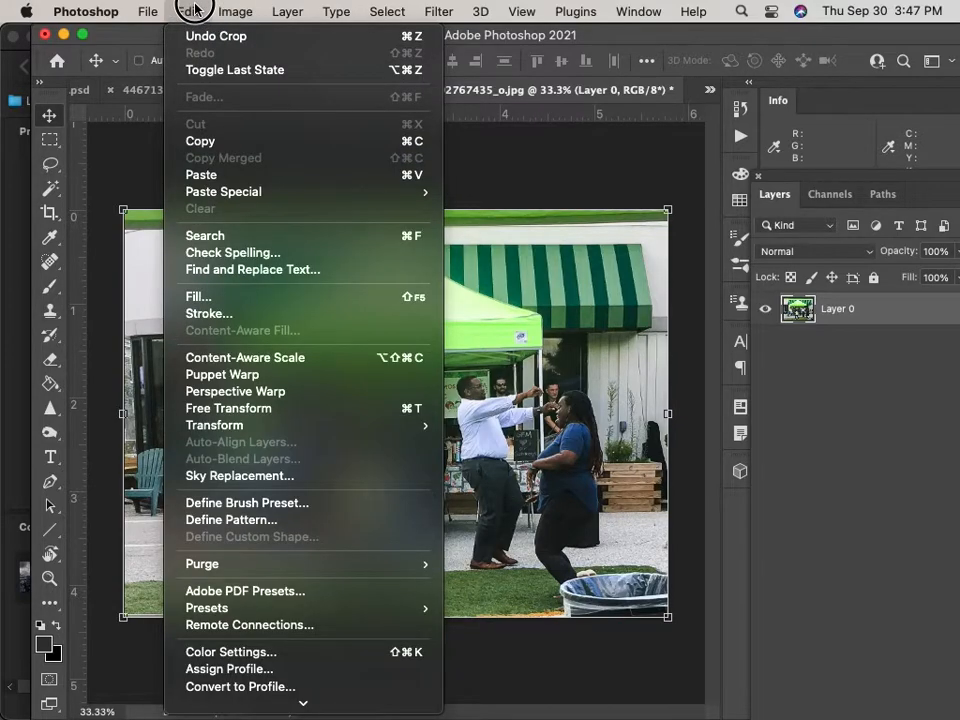
mouse_move(283, 427)
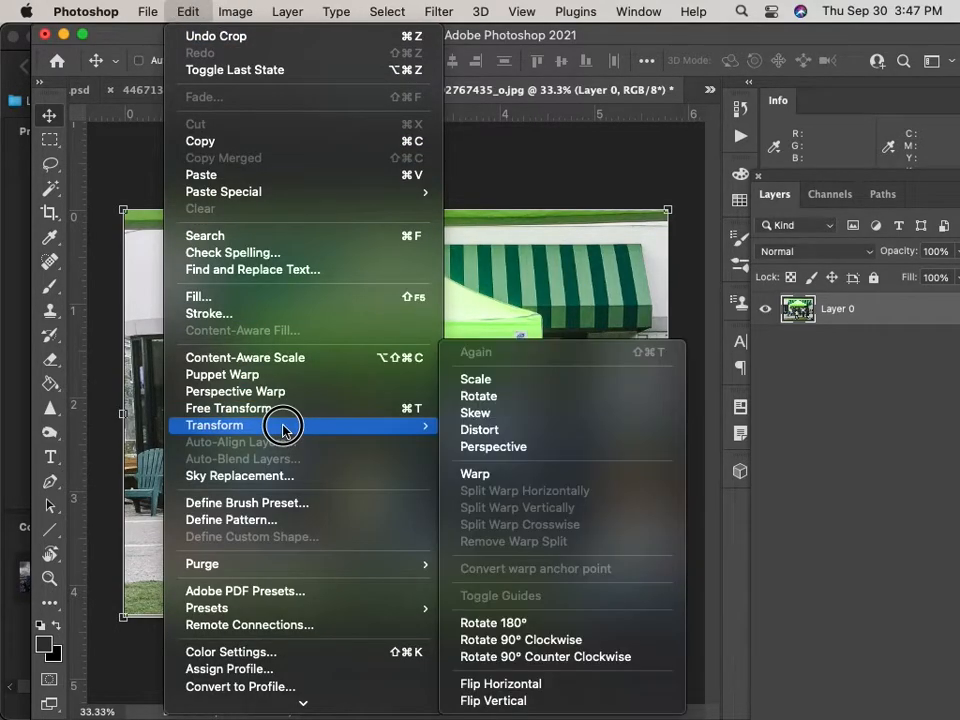
left_click(516, 452)
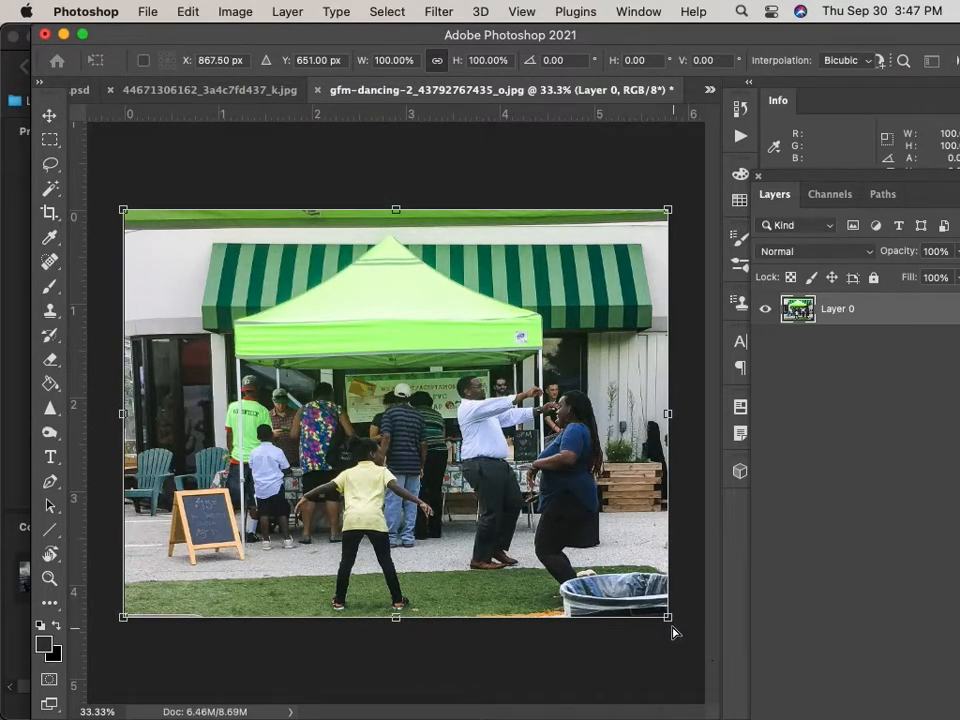
left_click_drag(668, 618, 668, 630)
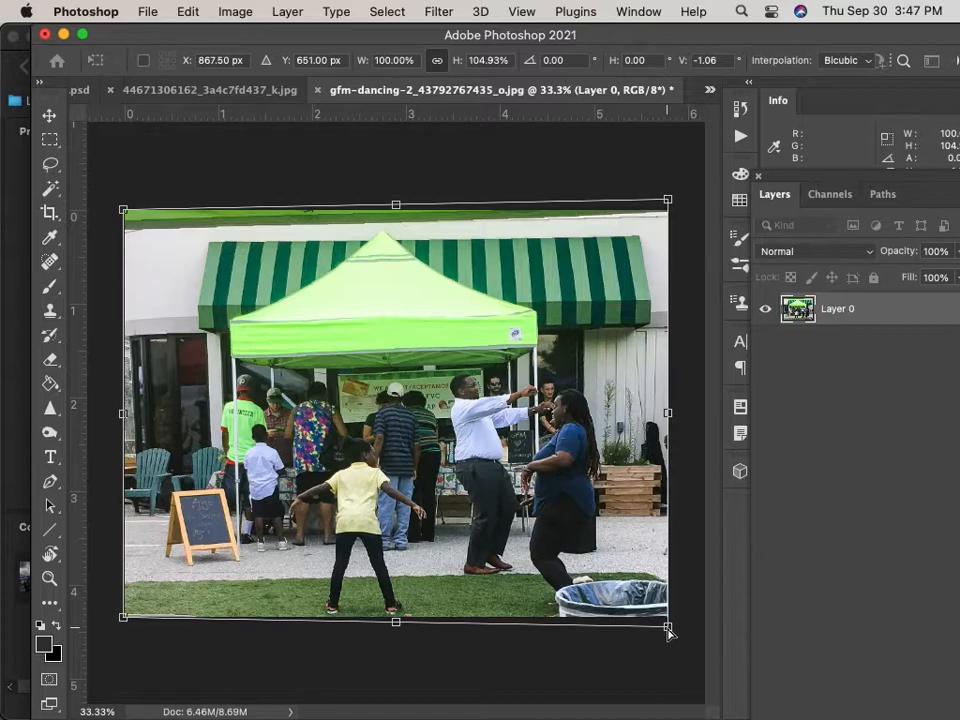
left_click_drag(123, 210, 123, 197)
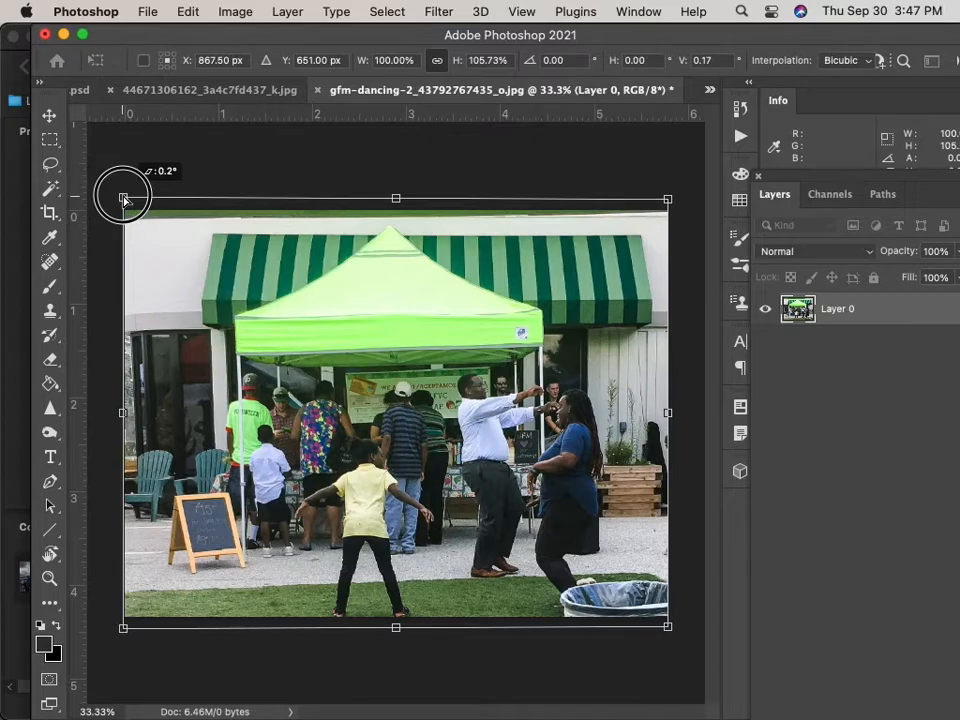
left_click_drag(124, 199, 124, 199)
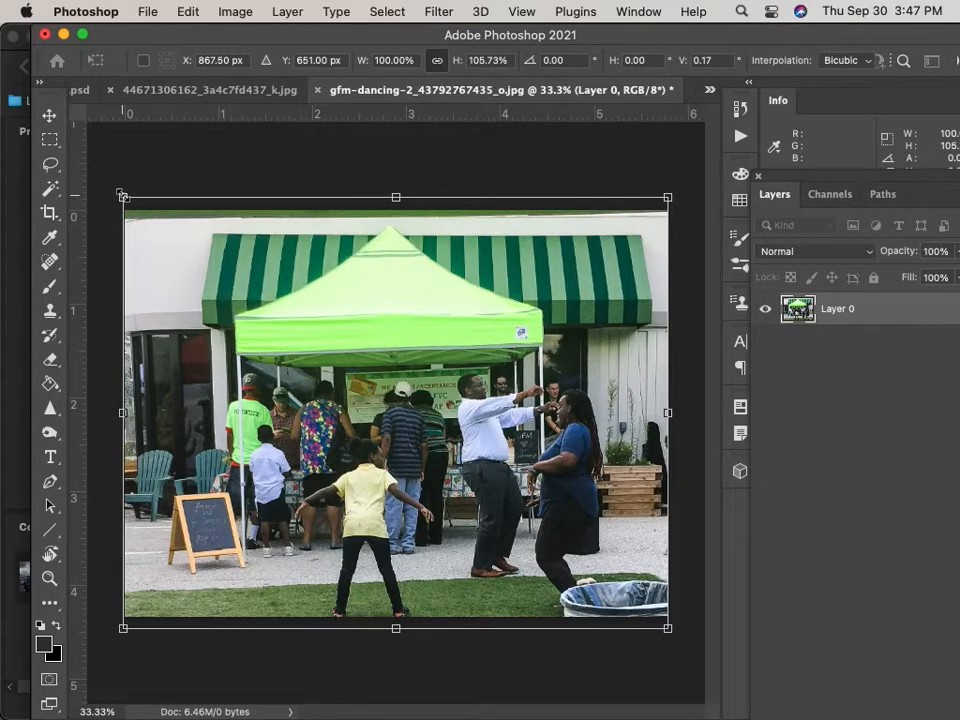
key("Return")
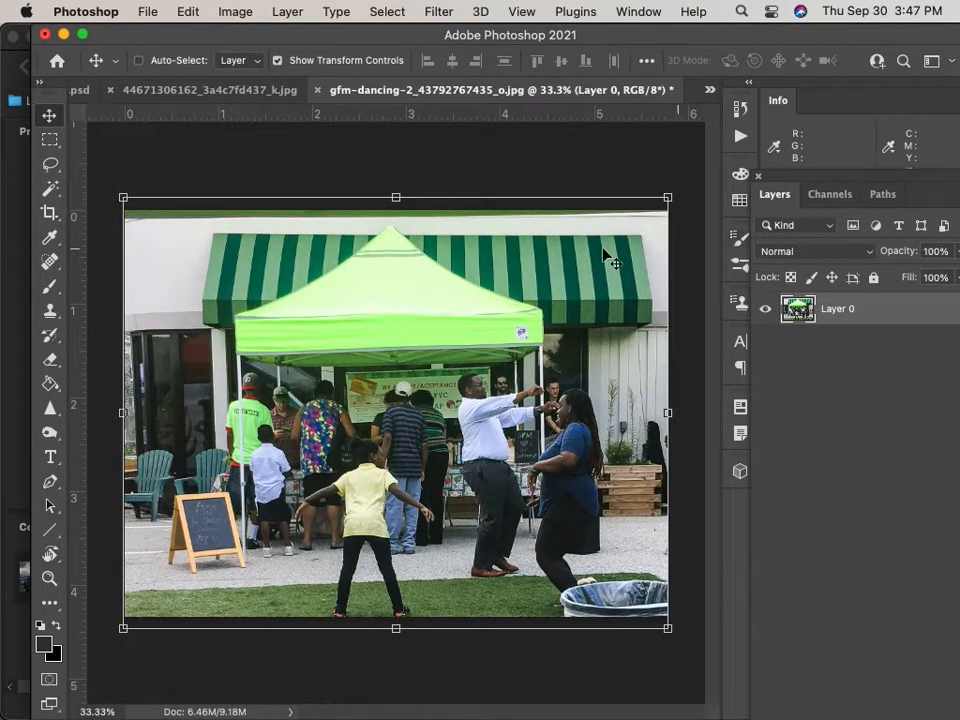
left_click(143, 10)
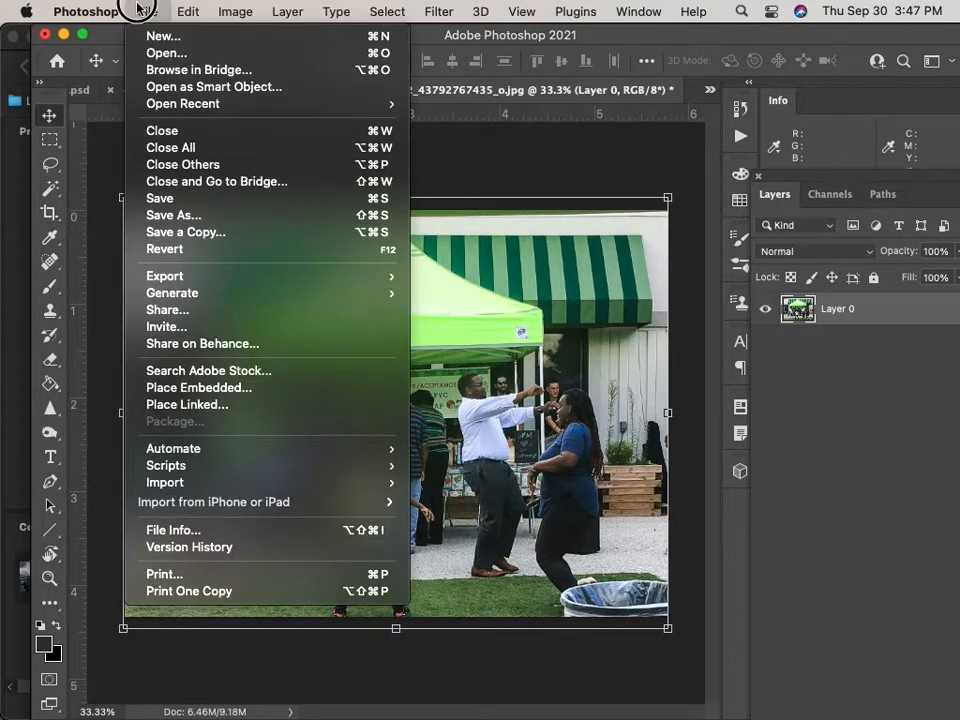
left_click(252, 198)
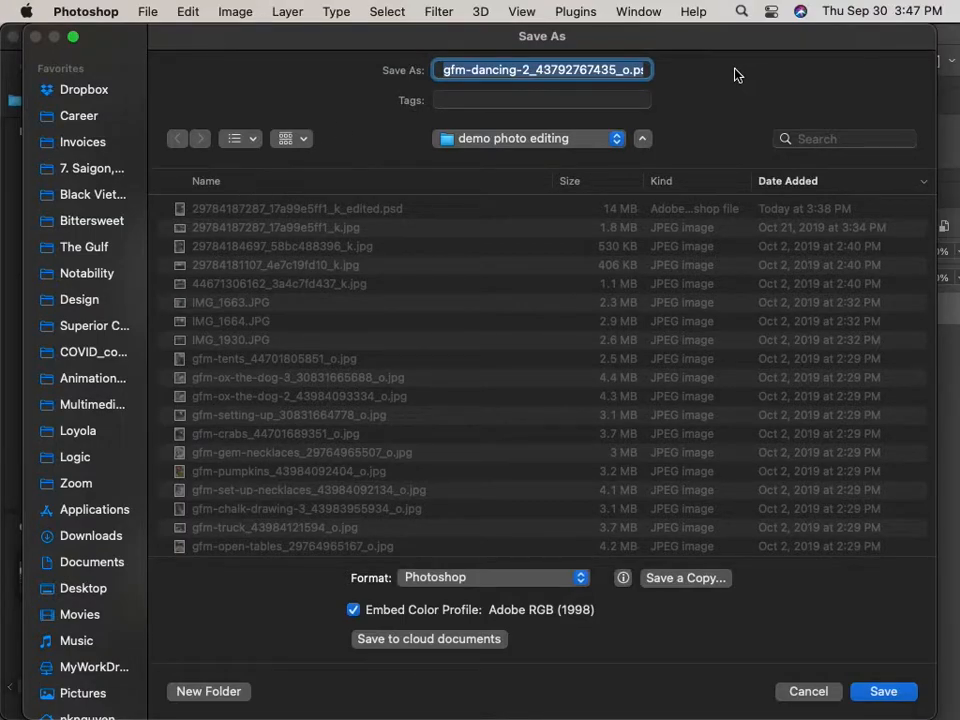
left_click(622, 70)
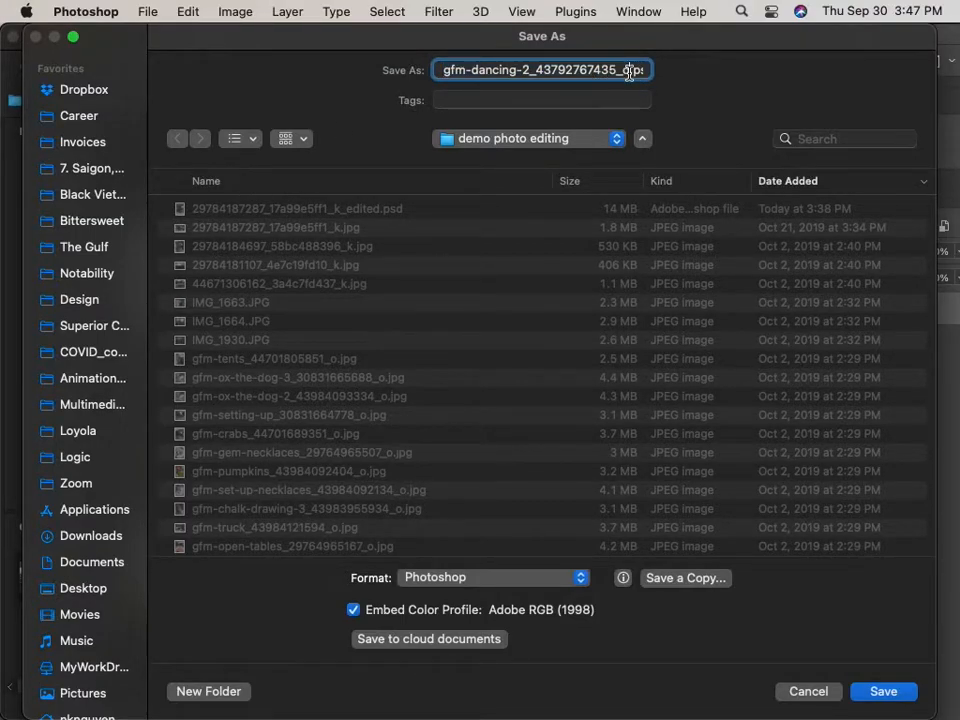
type("_edited.psd")
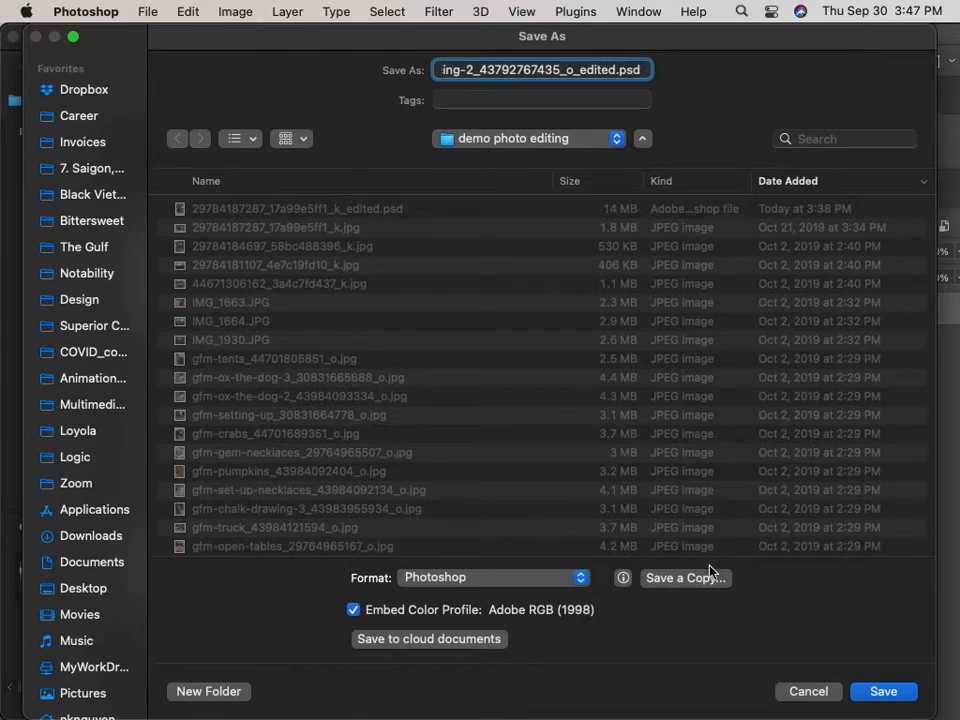
left_click(883, 692)
left_click(917, 420)
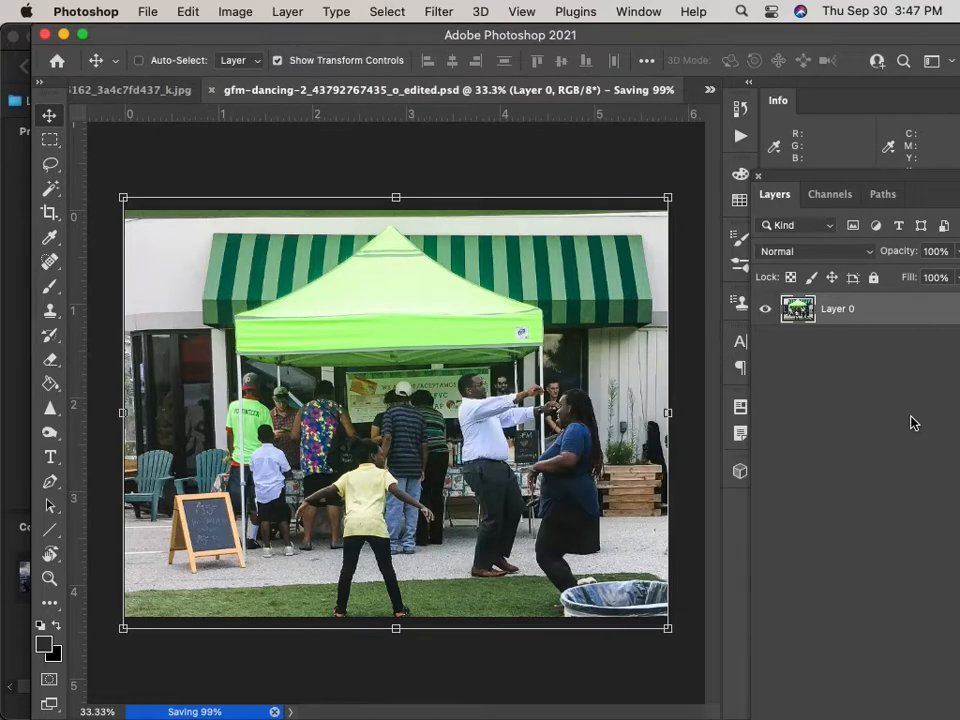
left_click(165, 34)
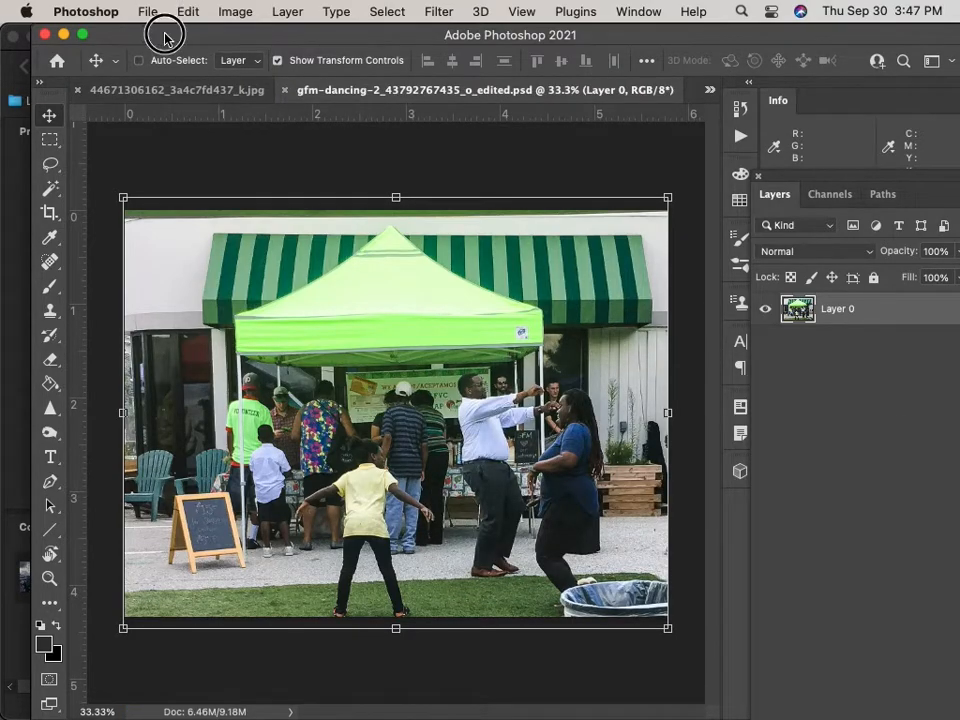
left_click_drag(165, 34, 469, 303)
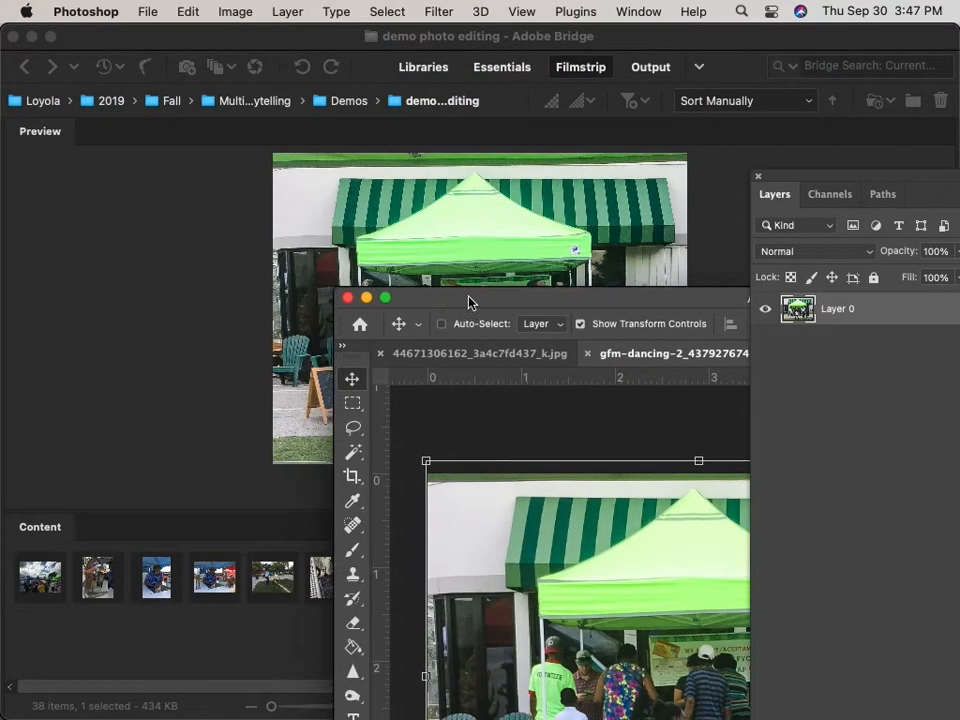
left_click(166, 480)
scroll(702, 598, "right", 5)
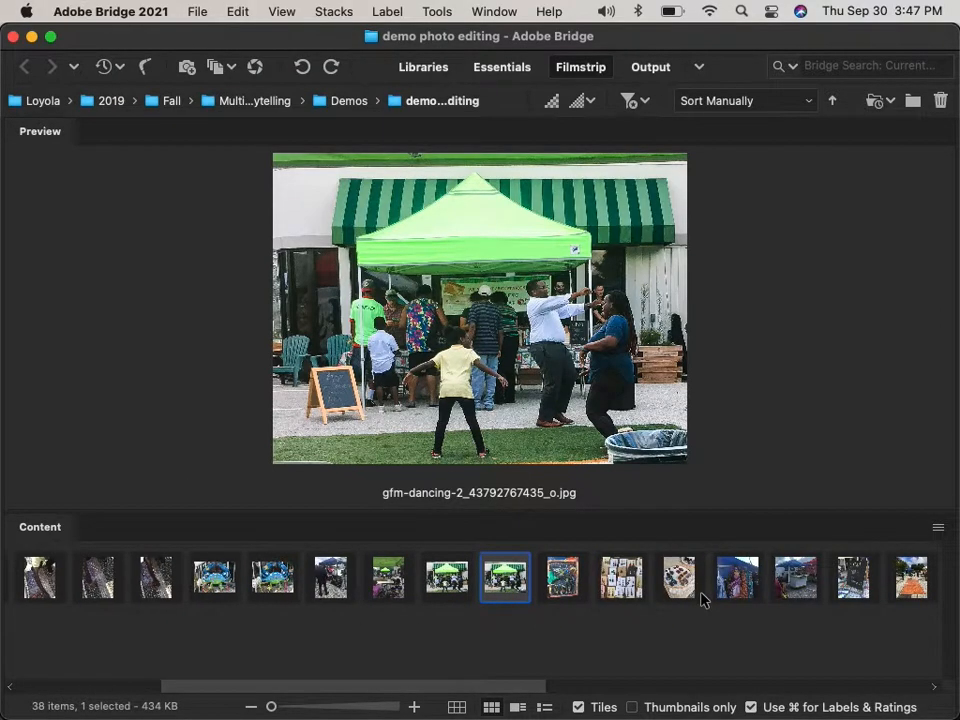
scroll(702, 598, "left", 3)
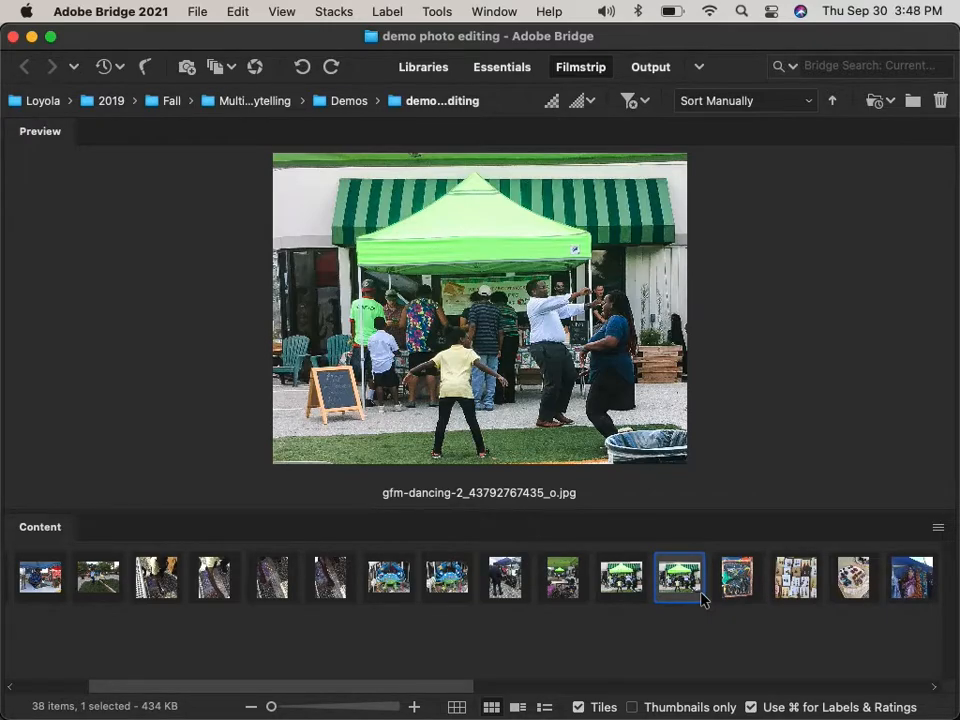
key("ctrl+Up")
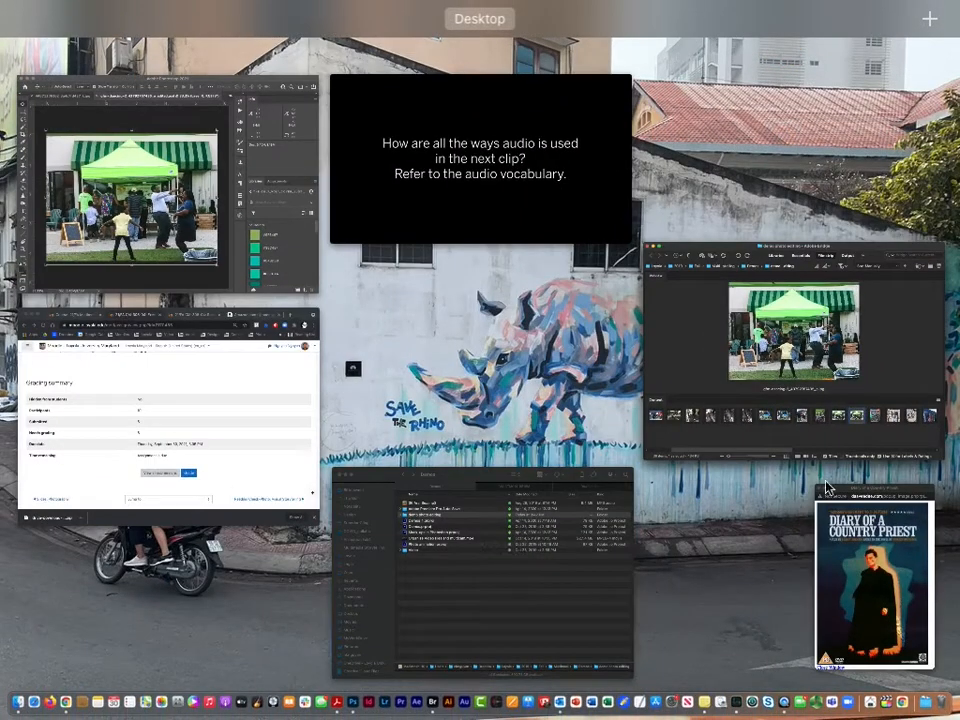
left_click(88, 230)
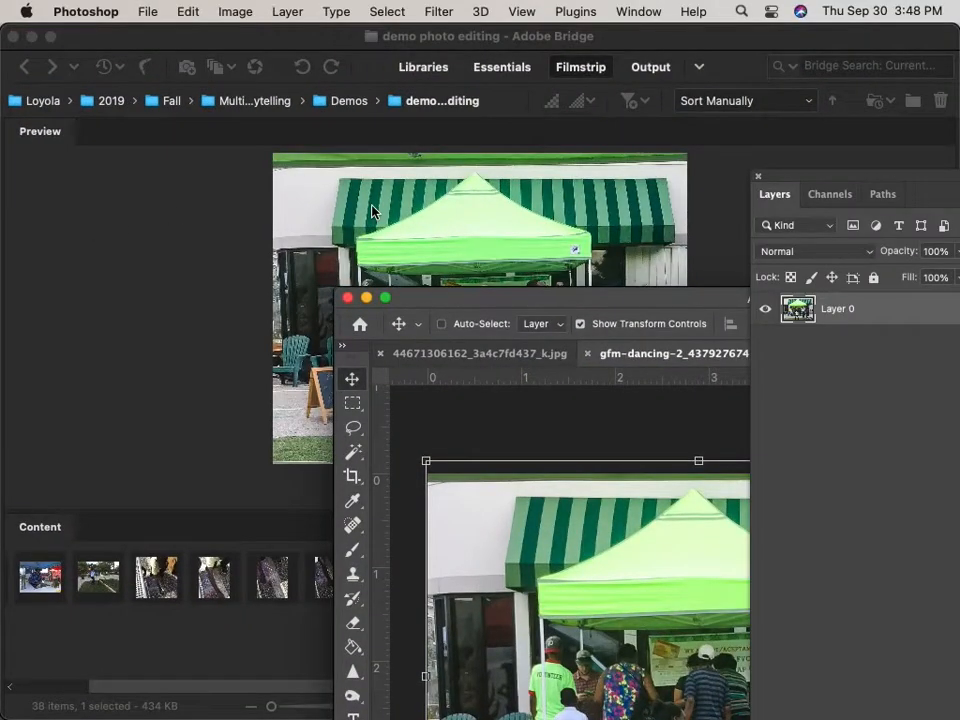
left_click_drag(431, 300, 143, 22)
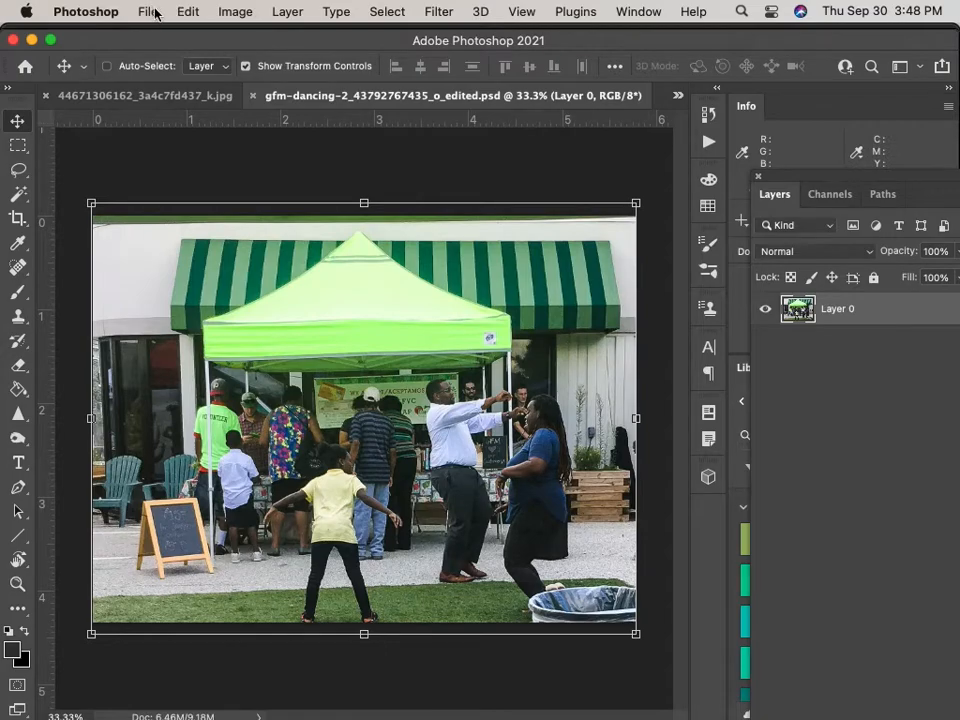
Dismiss the Photoshop File and Transform menus and switch to the Adobe Bridge window via Mission Control.
left_click(150, 12)
mouse_move(178, 12)
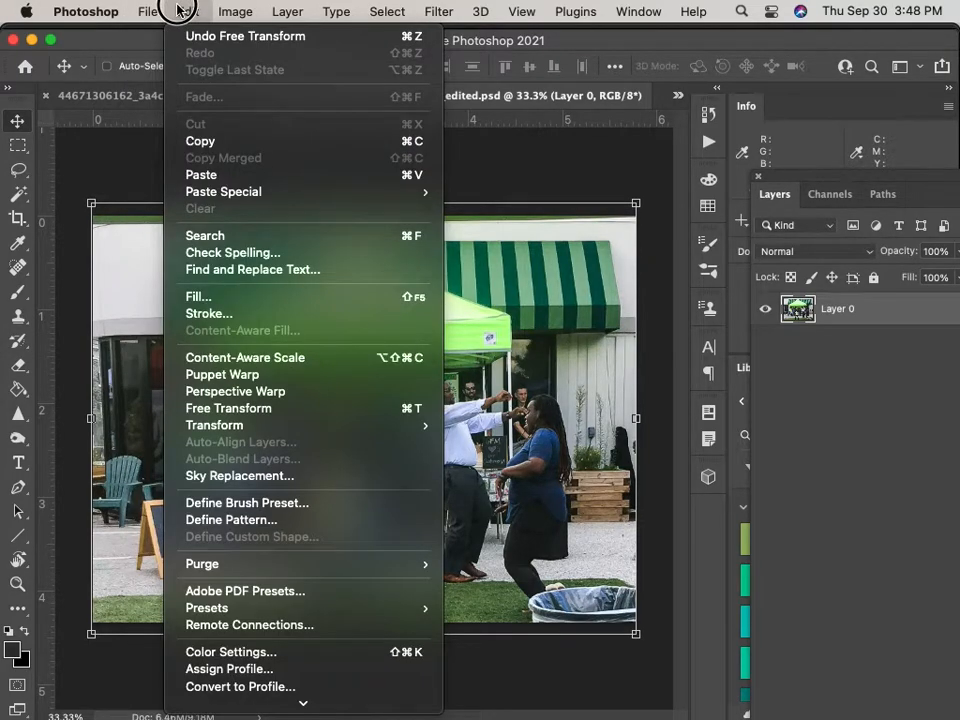
mouse_move(385, 428)
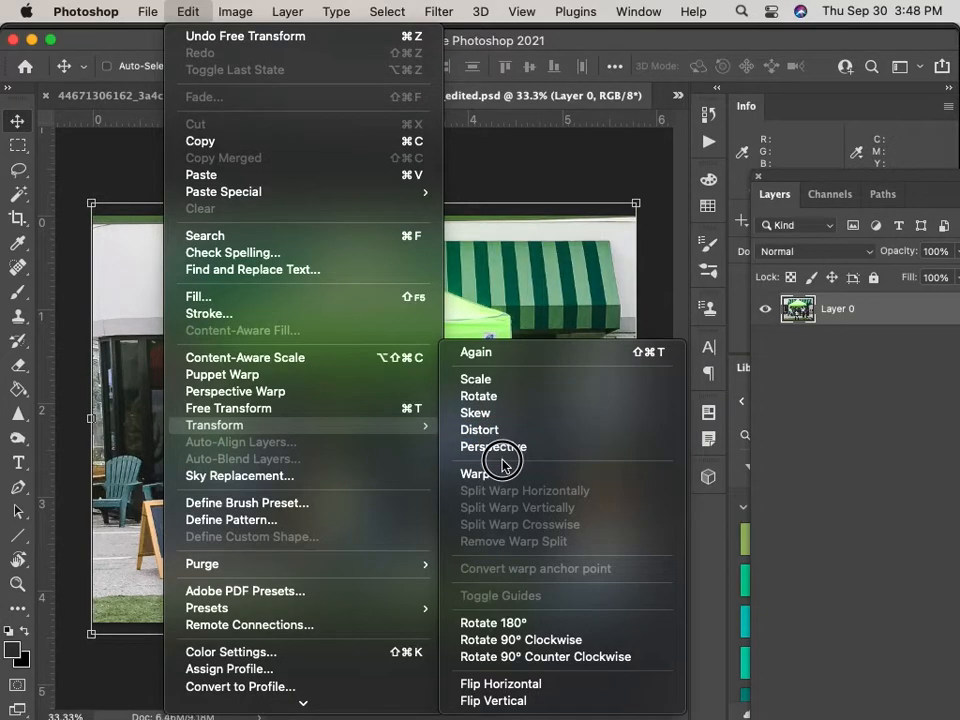
left_click(604, 152)
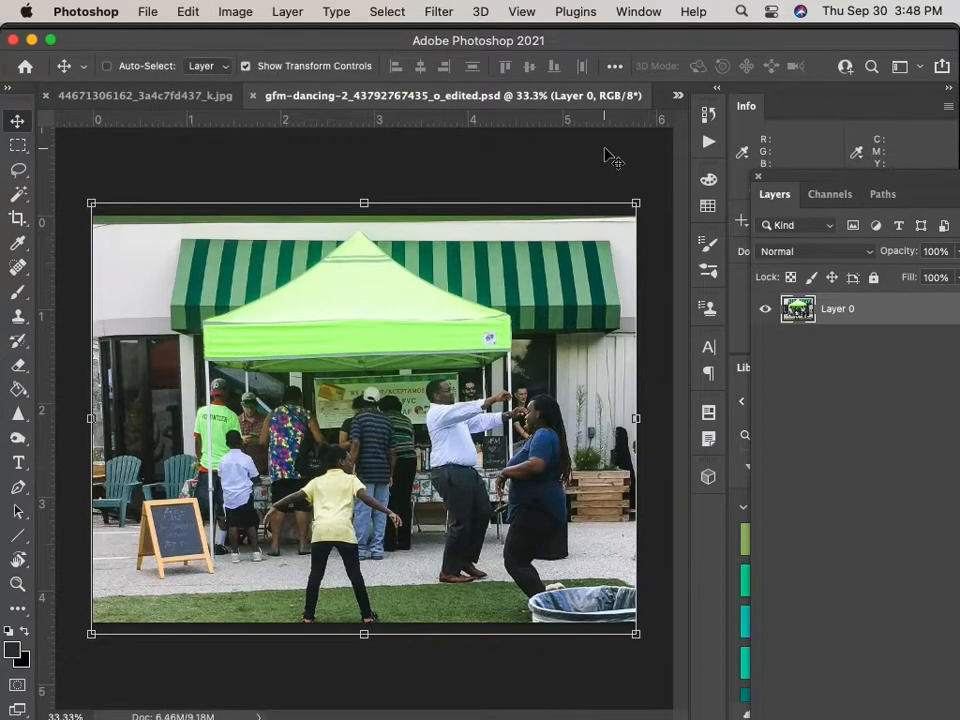
key("ctrl+Up")
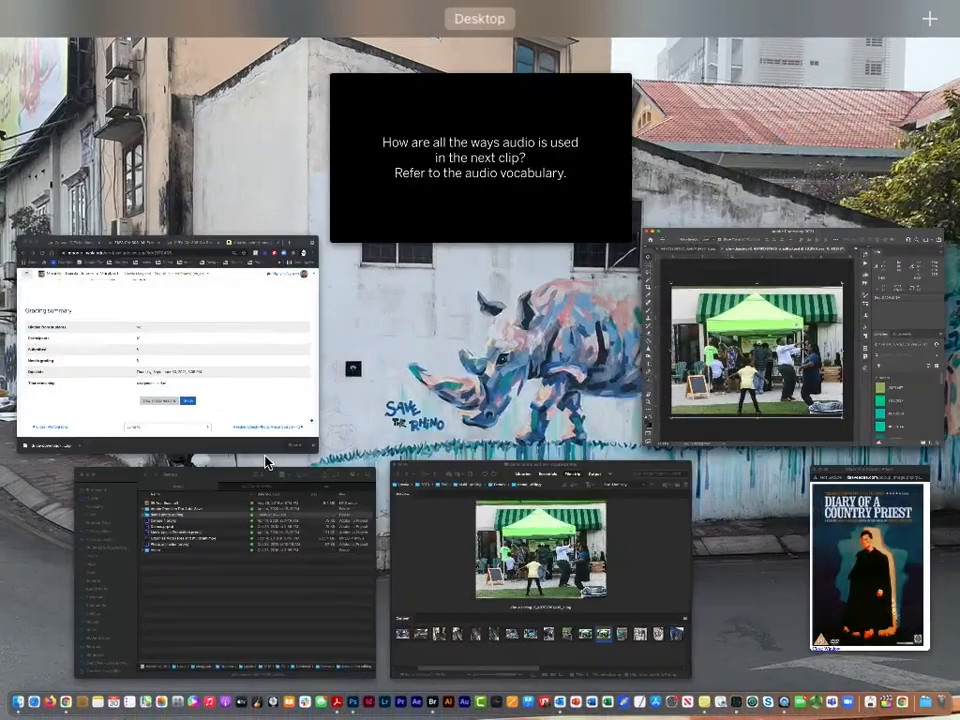
left_click(506, 553)
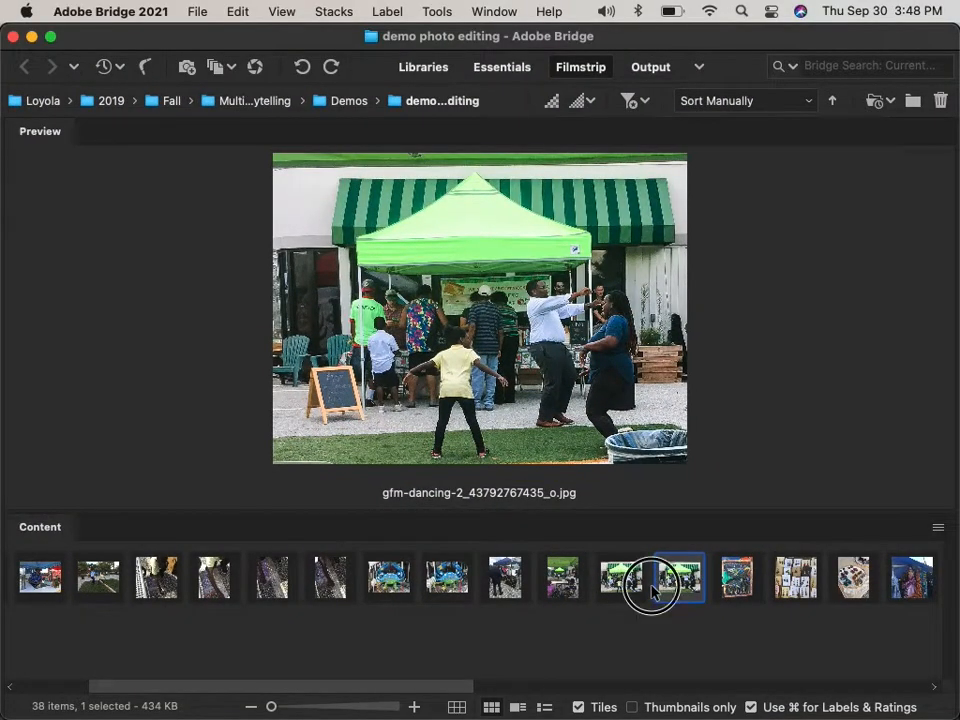
Compare the edited PSD and original JPEG thumbnails, ending on the _edited.psd preview.
left_click(652, 591)
left_click(618, 575)
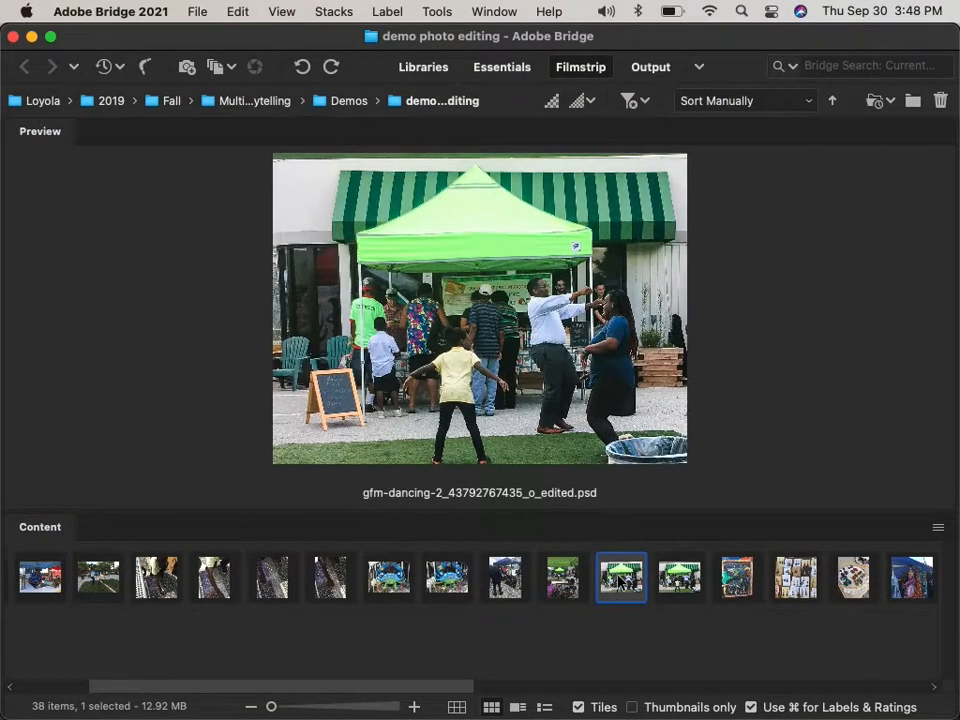
left_click(667, 578)
left_click(623, 576)
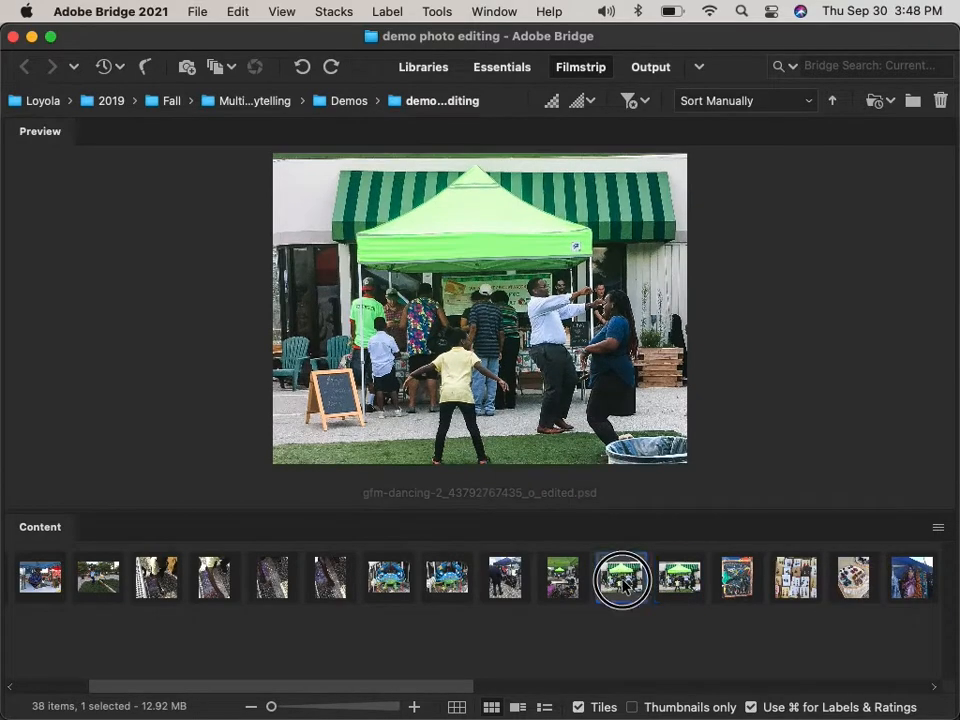
left_click(584, 577)
left_click(620, 577)
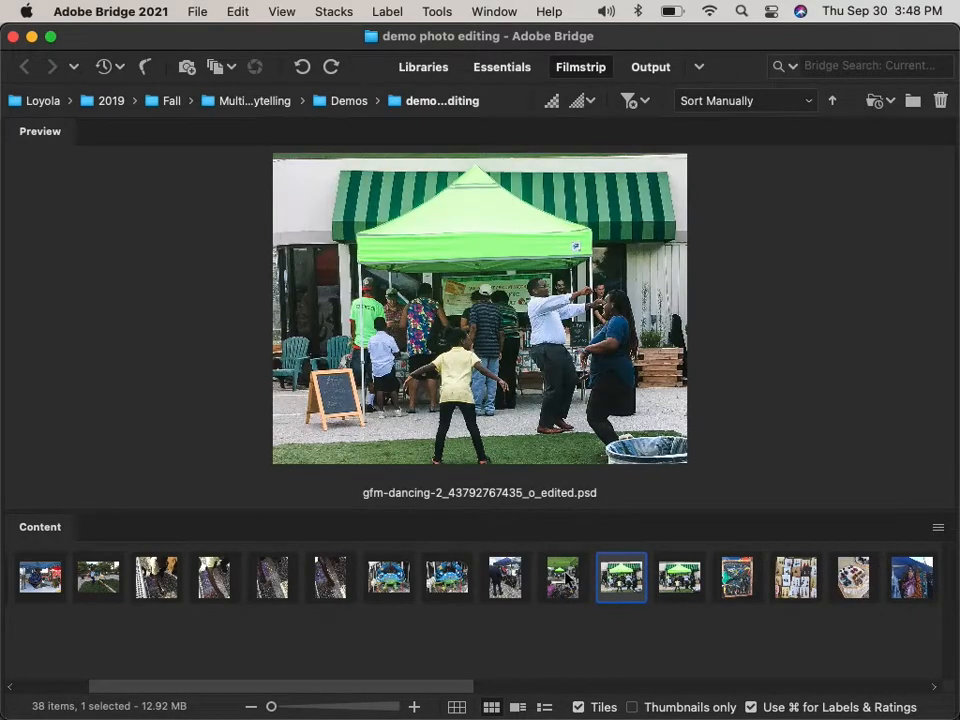
left_click(570, 577)
left_click(622, 578)
right_click(624, 582)
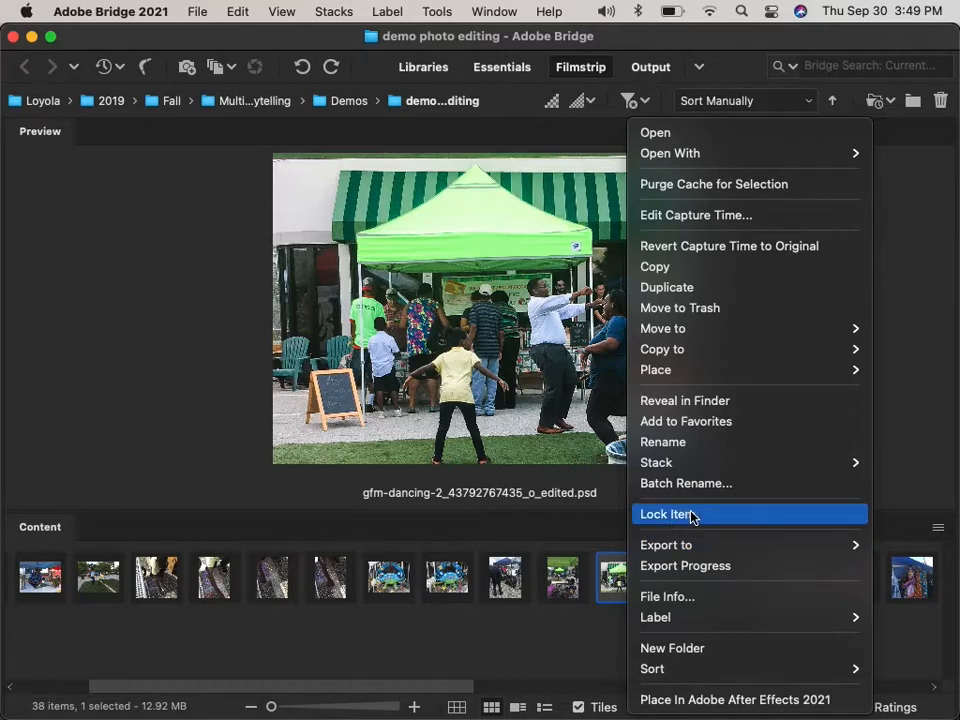
mouse_move(757, 352)
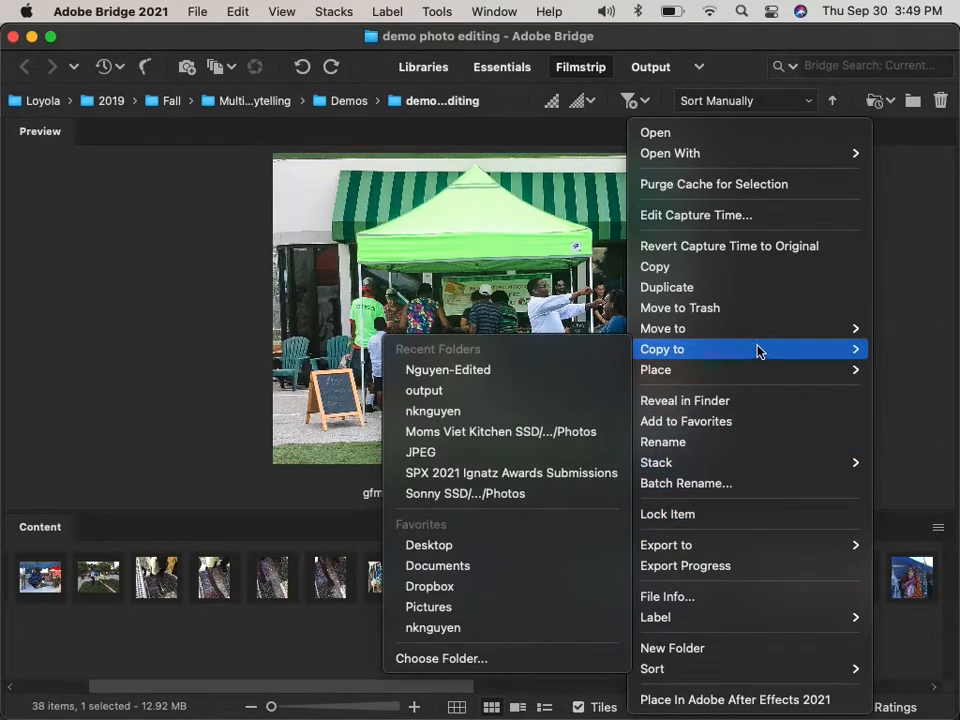
left_click(762, 246)
left_click(524, 424)
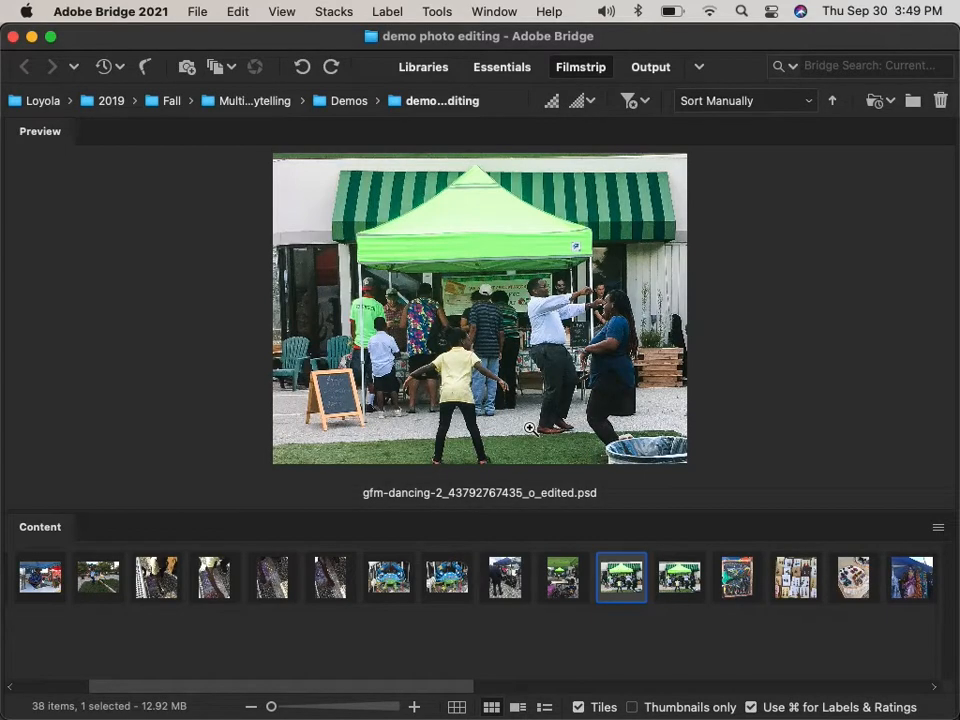
right_click(614, 580)
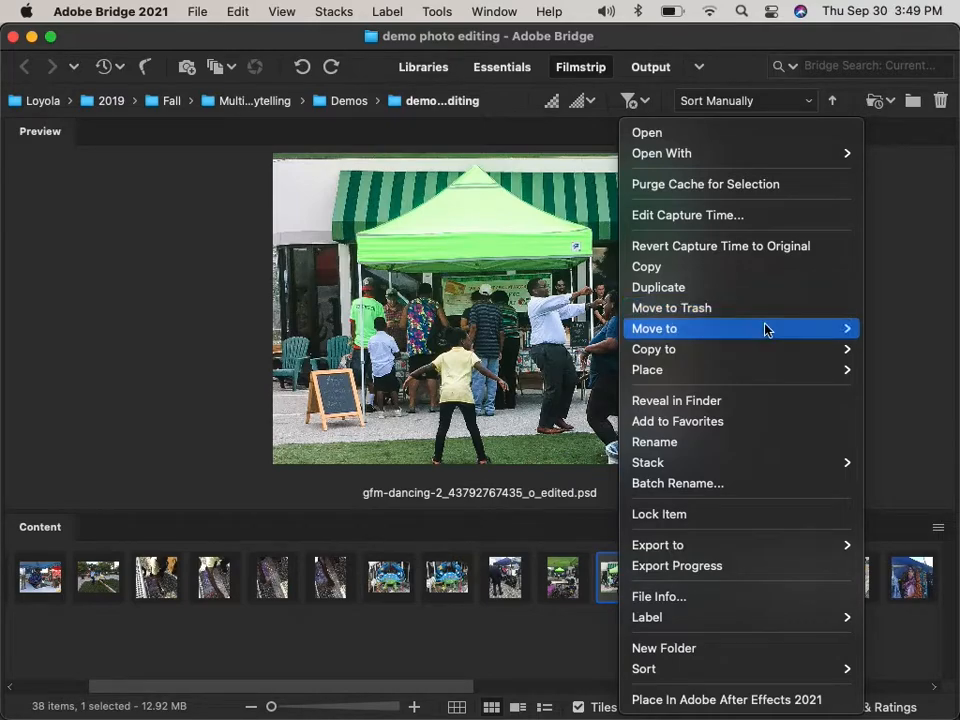
mouse_move(768, 351)
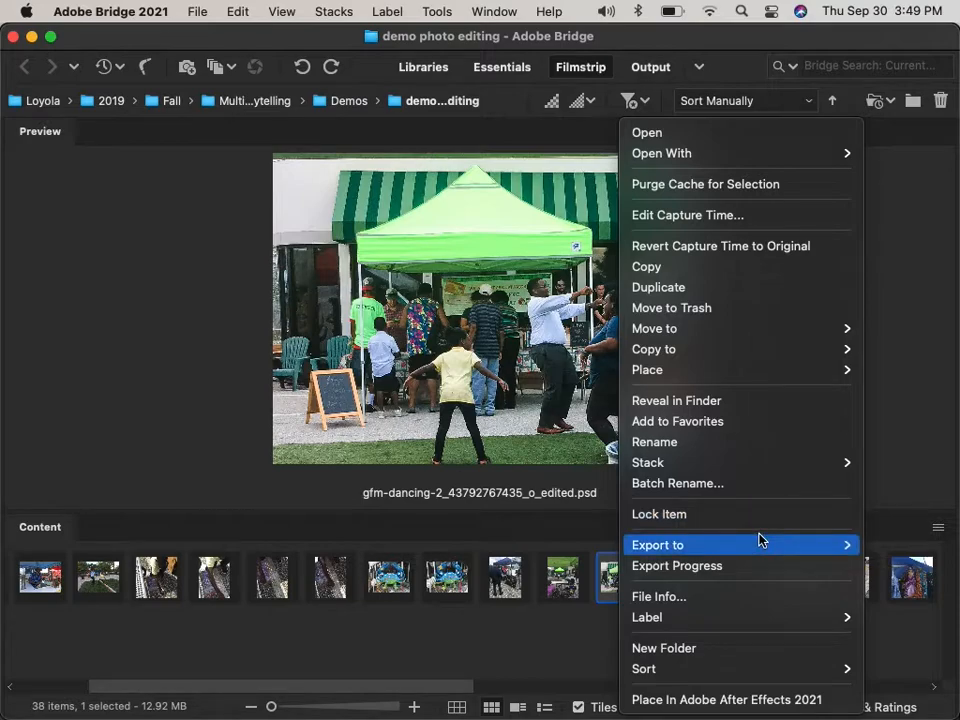
mouse_move(761, 547)
left_click(529, 649)
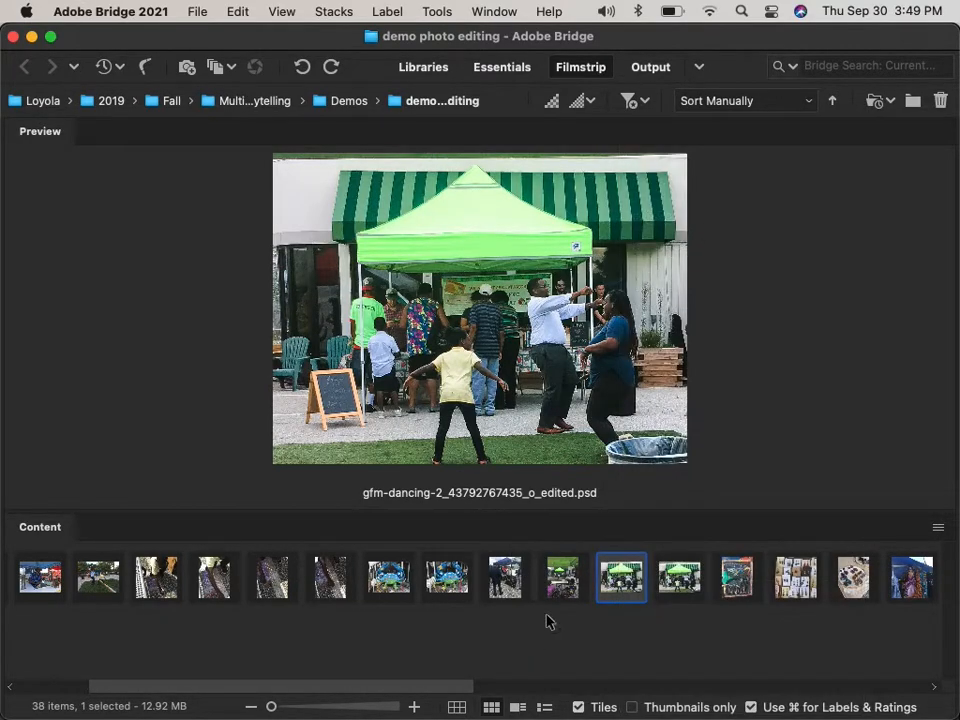
left_click(669, 573)
key("Left")
left_click(677, 581)
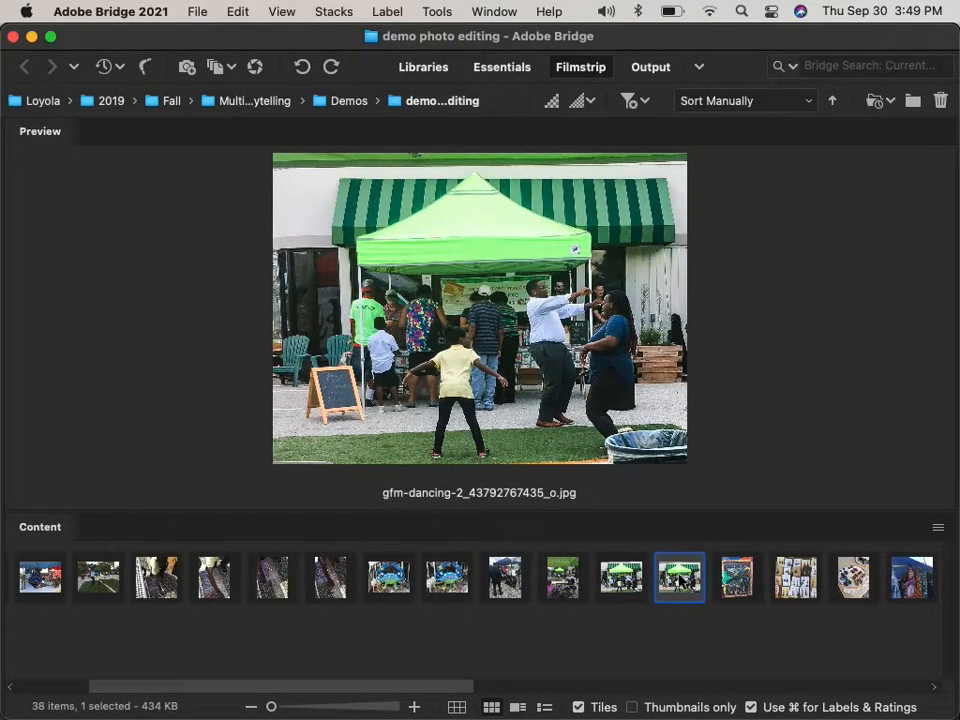
right_click(680, 580)
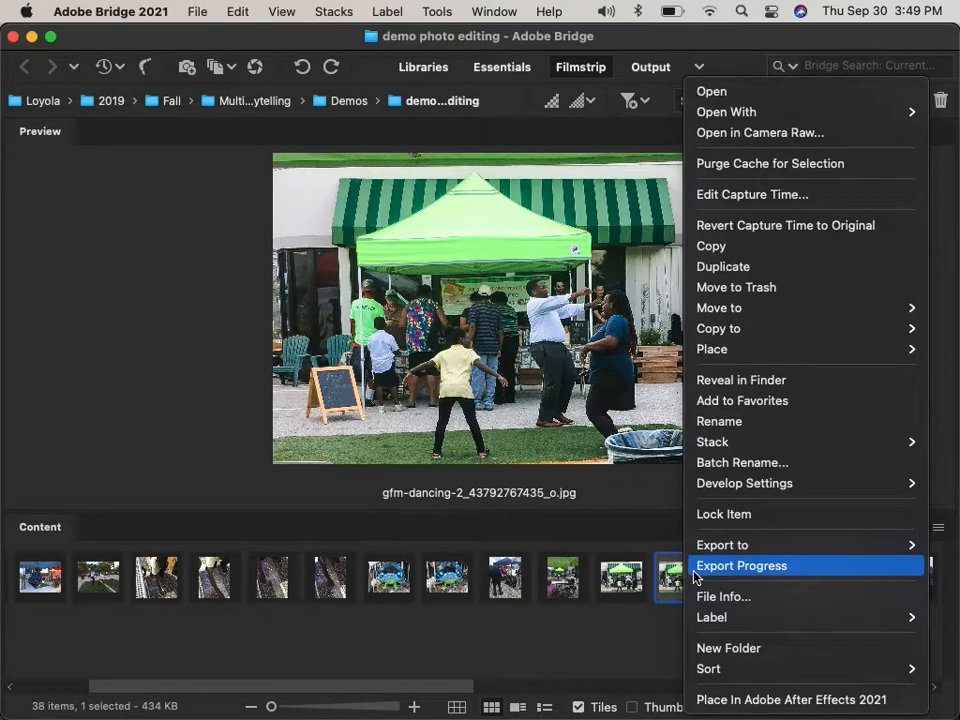
mouse_move(762, 485)
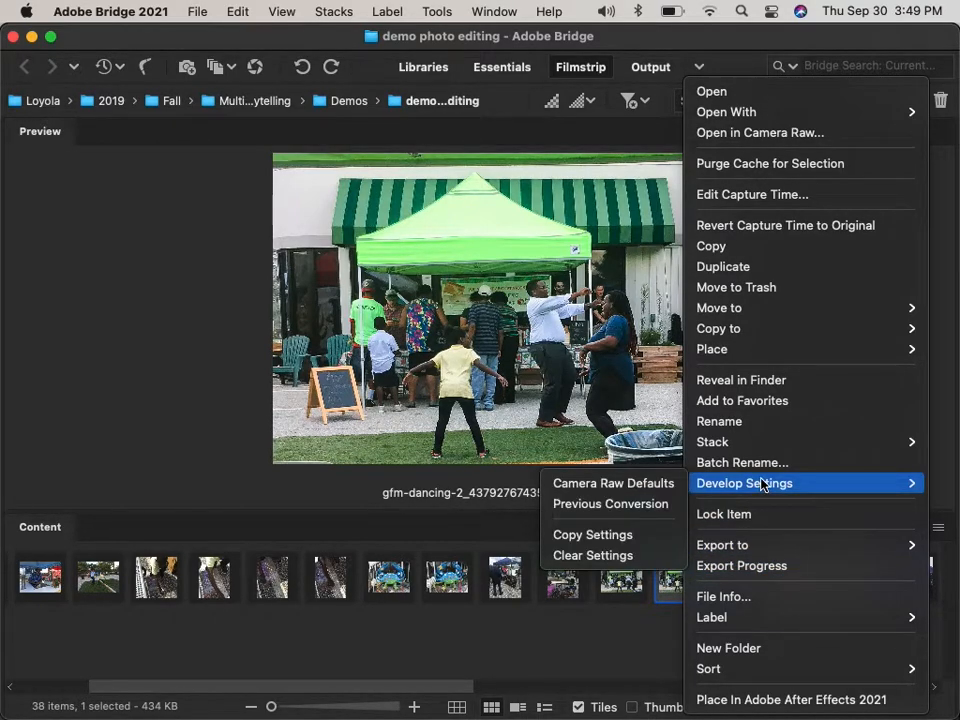
left_click(637, 566)
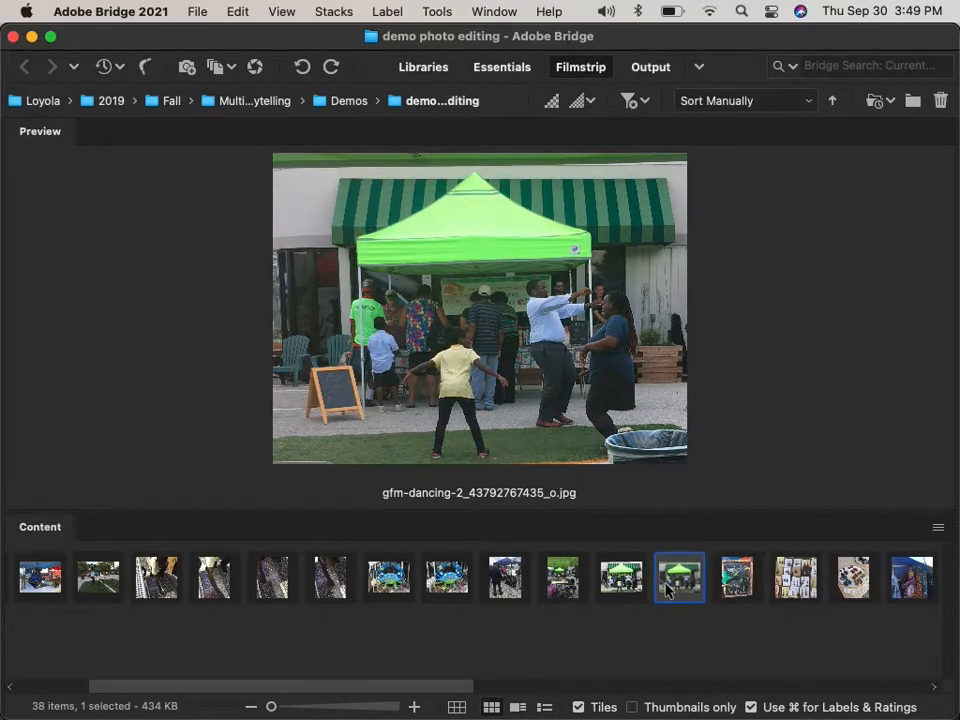
Compare the edited PSD against the reverted original JPG in the preview.
left_click(612, 577)
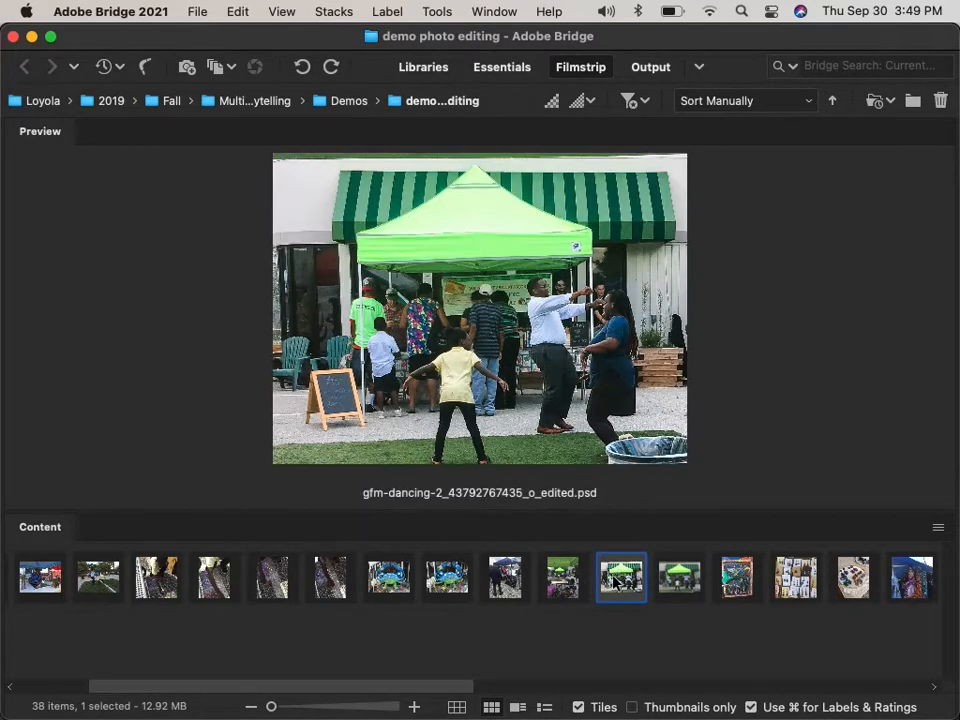
left_click(666, 578)
left_click(625, 576)
left_click(666, 578)
left_click(633, 572)
left_click(680, 580)
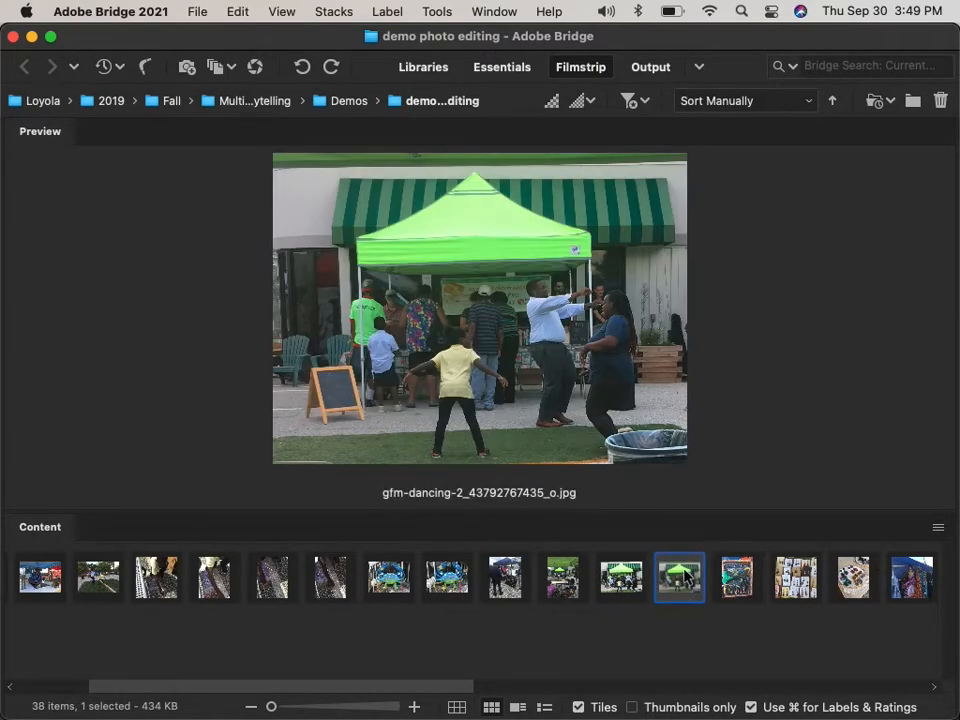
right_click(686, 577)
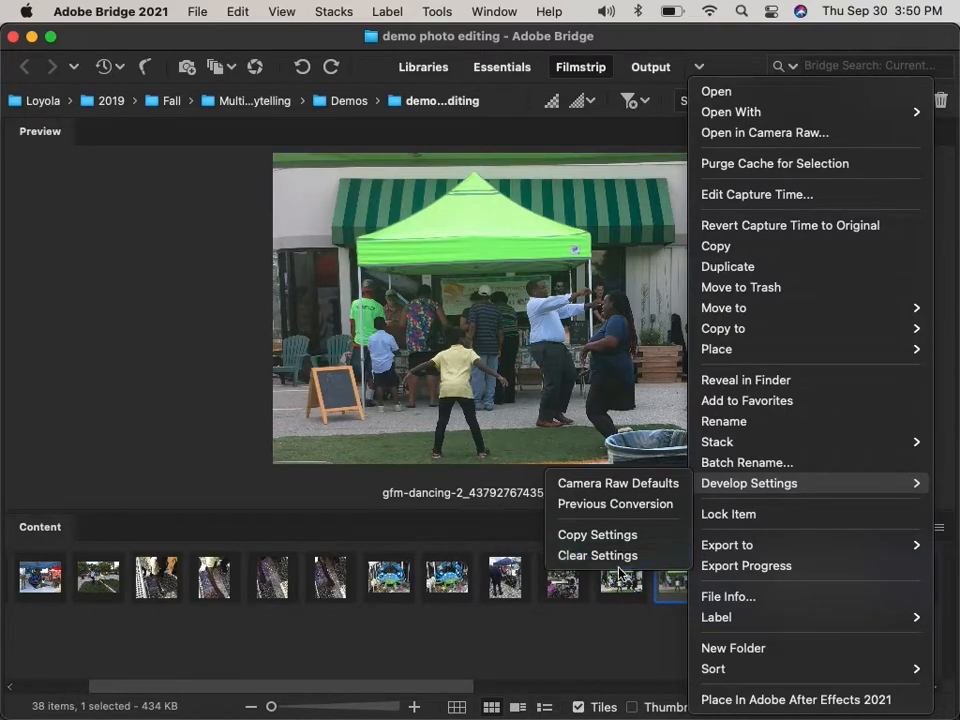
left_click(606, 636)
scroll(606, 641, "right", 2)
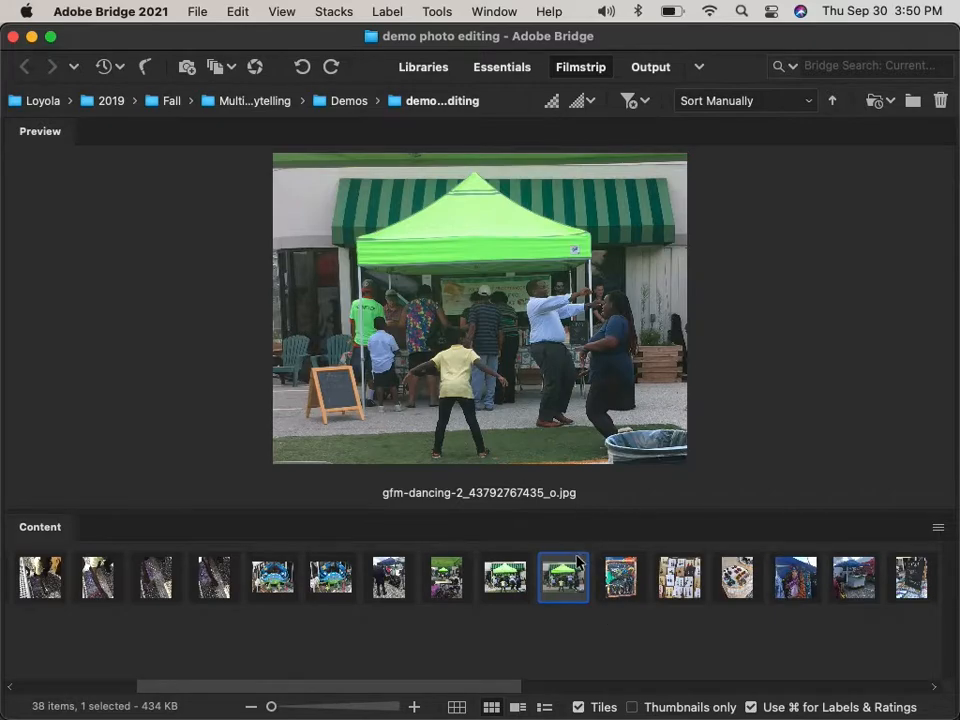
Step through the filmstrip past the earring, necklace and dog photos to select IMG_1663.JPG.
left_click(636, 578)
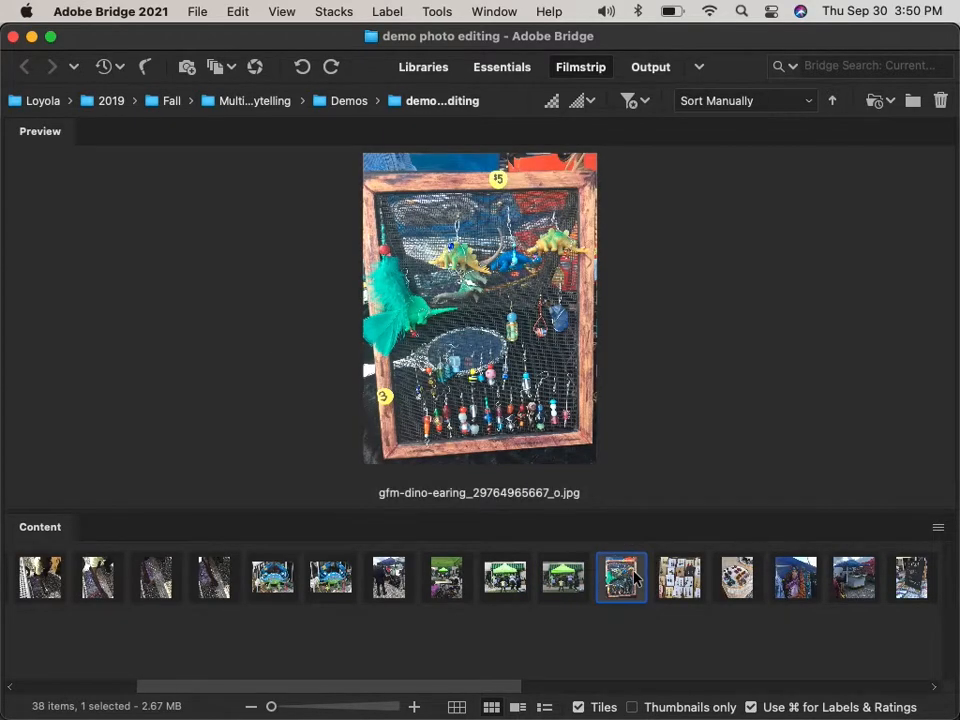
left_click(686, 582)
key("Right")
key("Right")
key("Right")
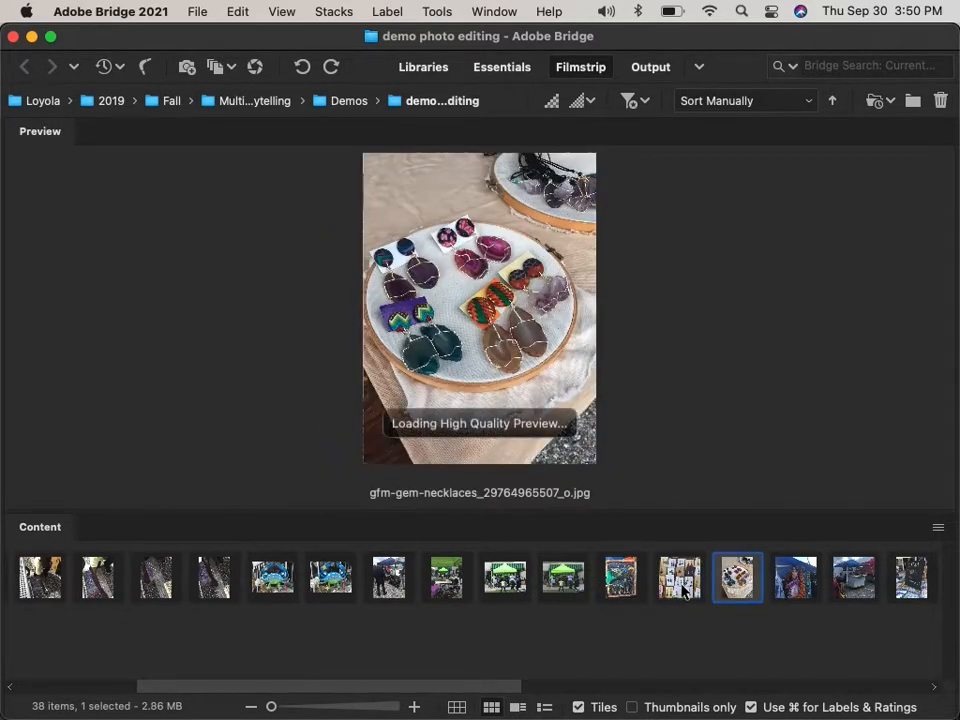
key("Right")
key("Right")
key("Right")
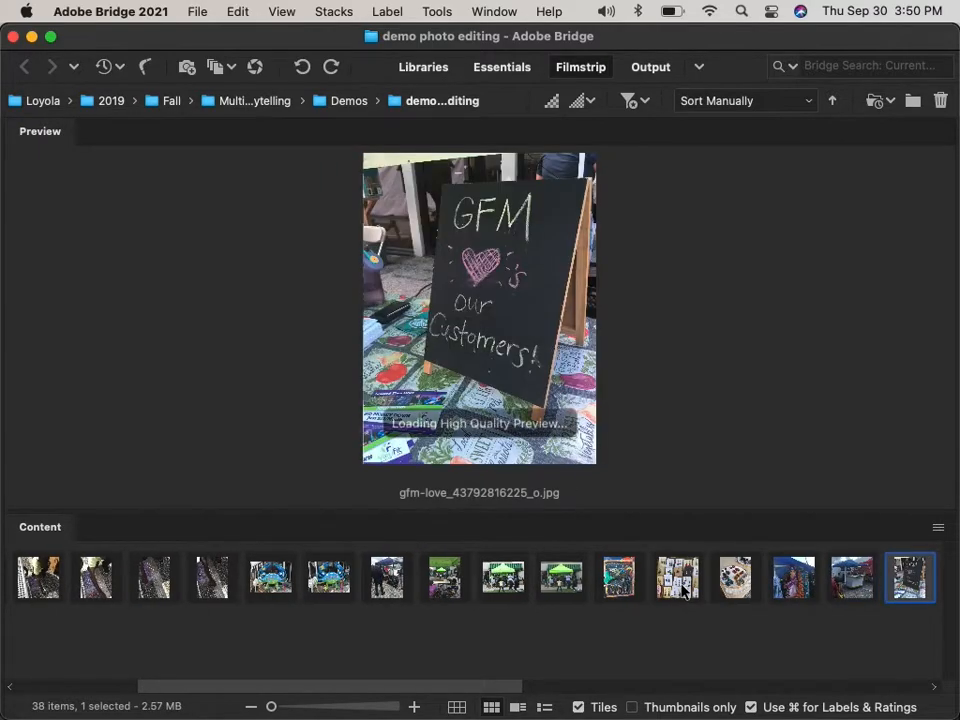
key("Right")
key("Right")
key("Right")
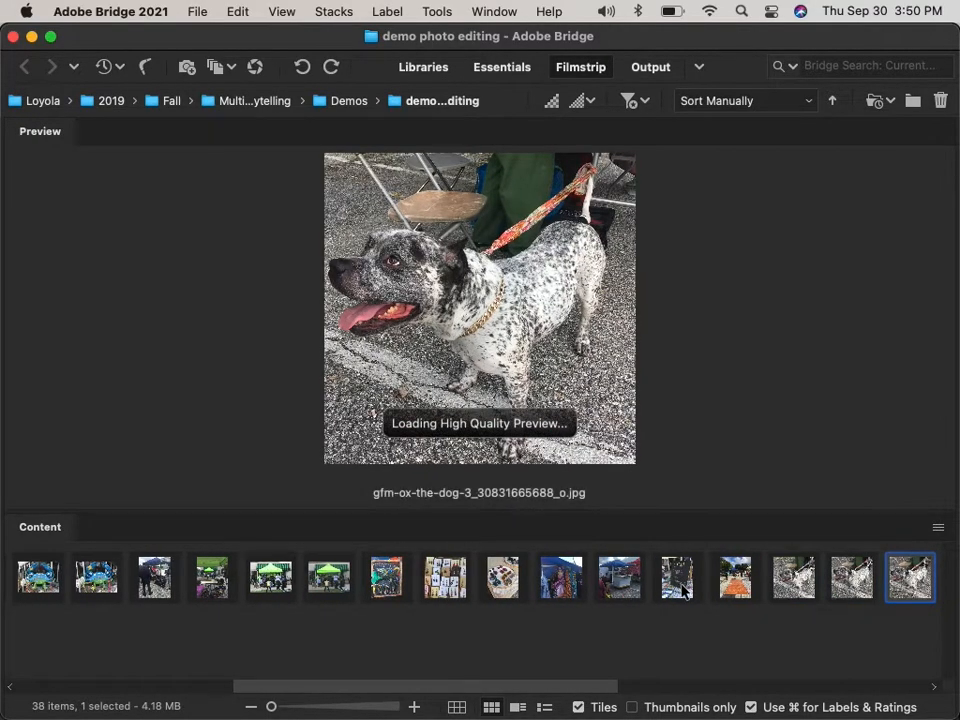
key("Left")
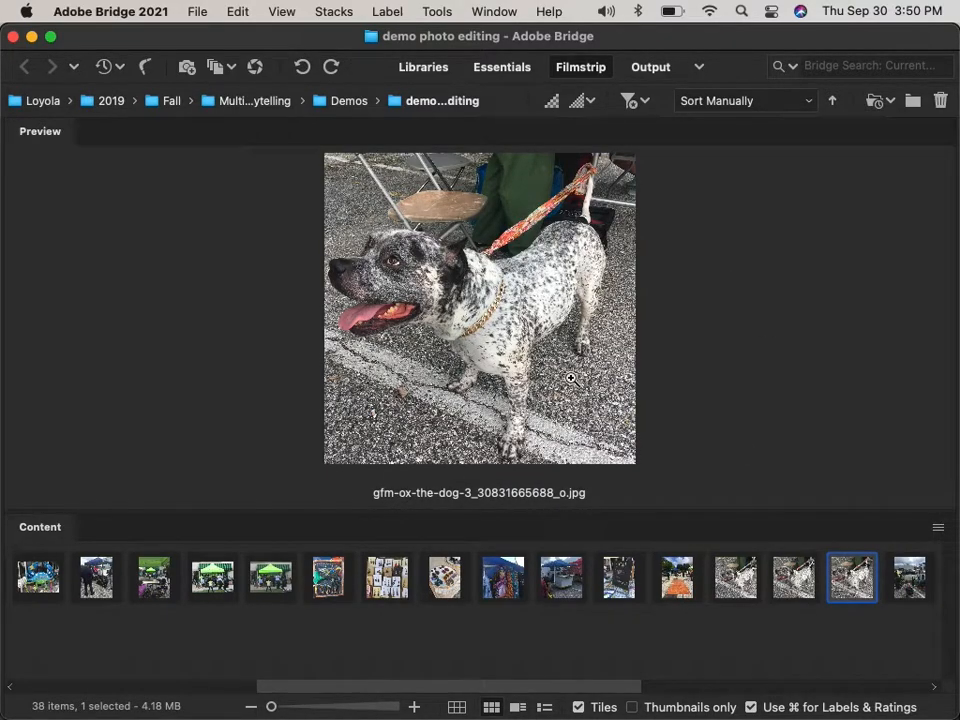
key("Right")
key("Right")
key("Right")
key("Right")
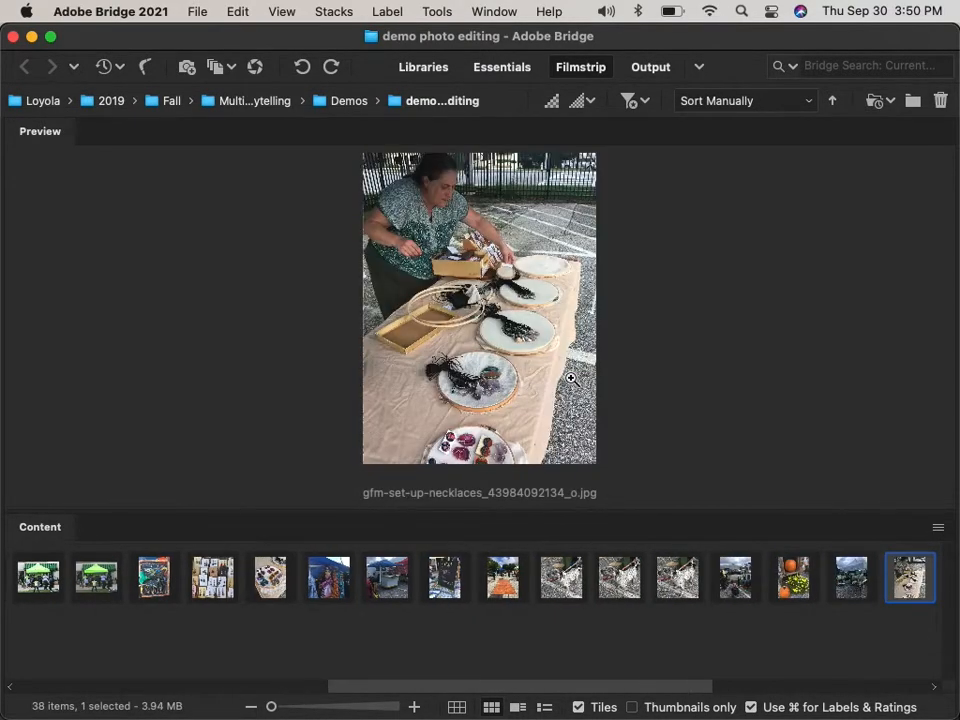
key("Right")
key("Right")
key("Right")
key("Right")
key("Right")
key("Right")
key("Right")
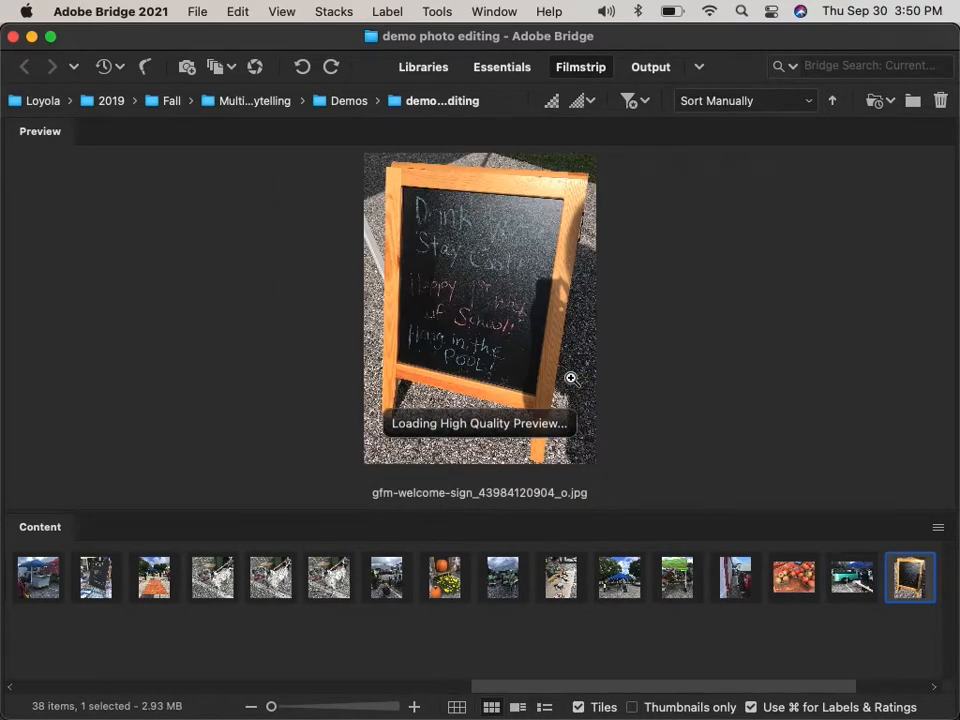
key("Left")
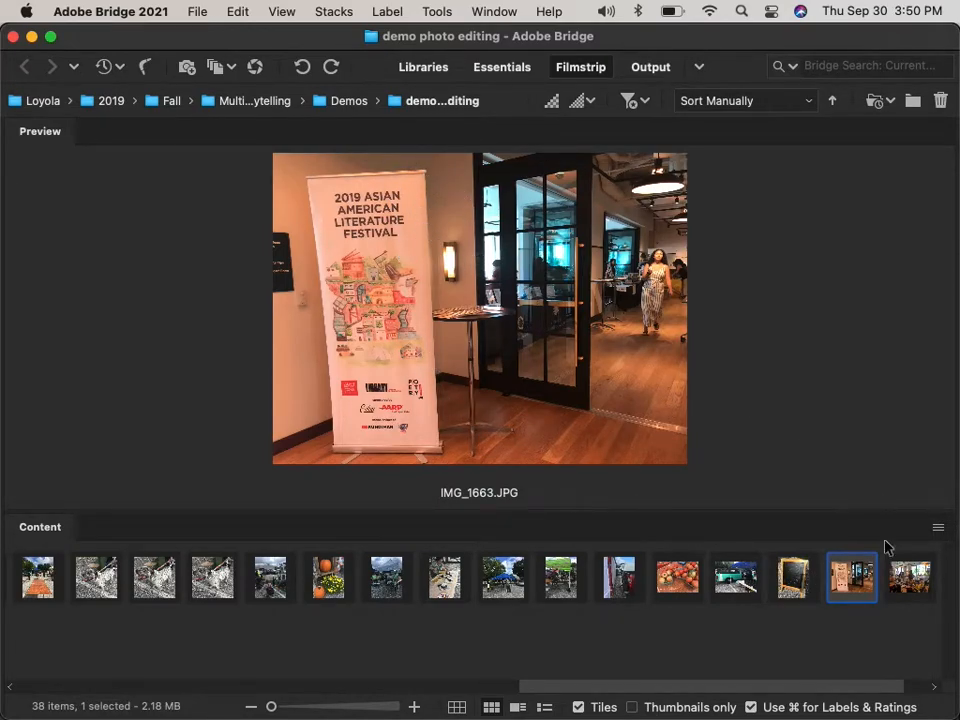
Open IMG_1663 in Camera Raw, expand the Basic panel and test Temperature, leaving it at 0.
right_click(853, 572)
left_click(750, 135)
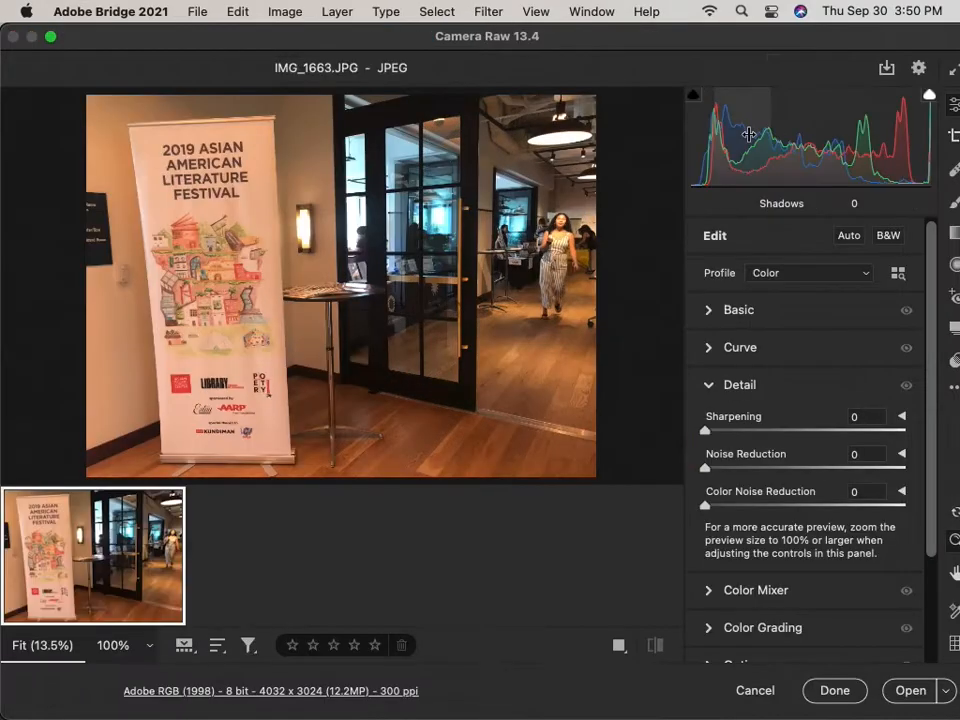
left_click(708, 310)
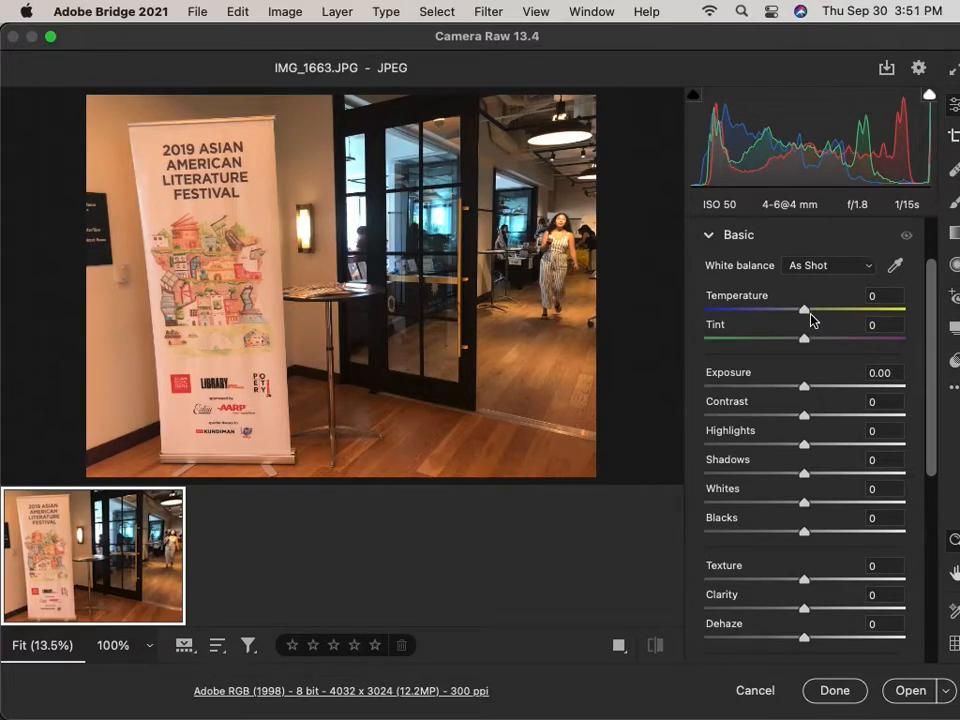
left_click_drag(806, 311, 782, 316)
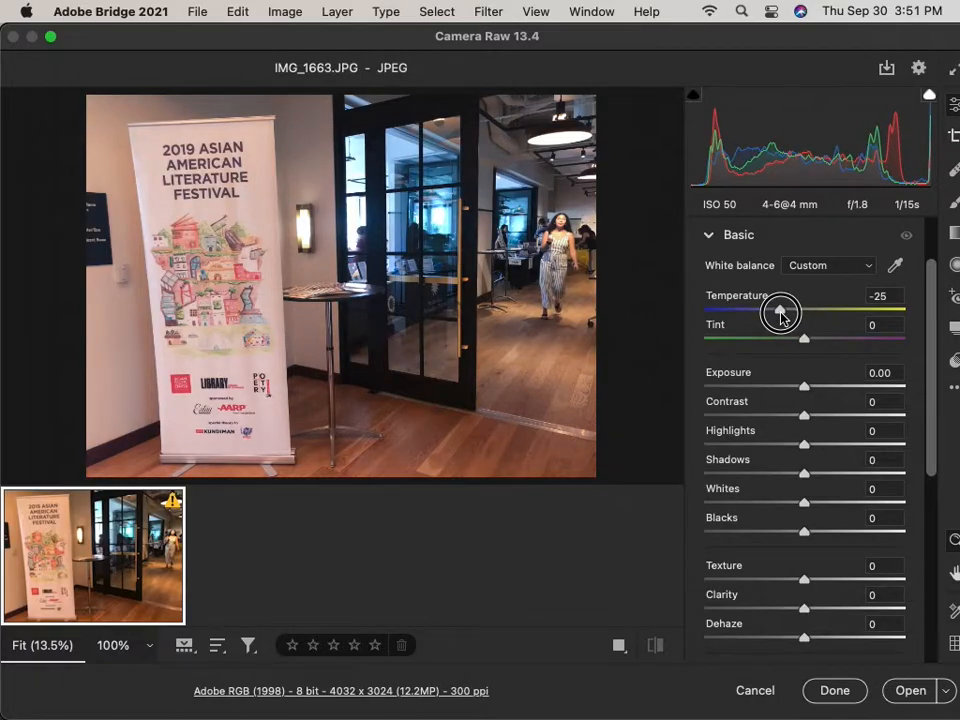
left_click_drag(782, 316, 806, 311)
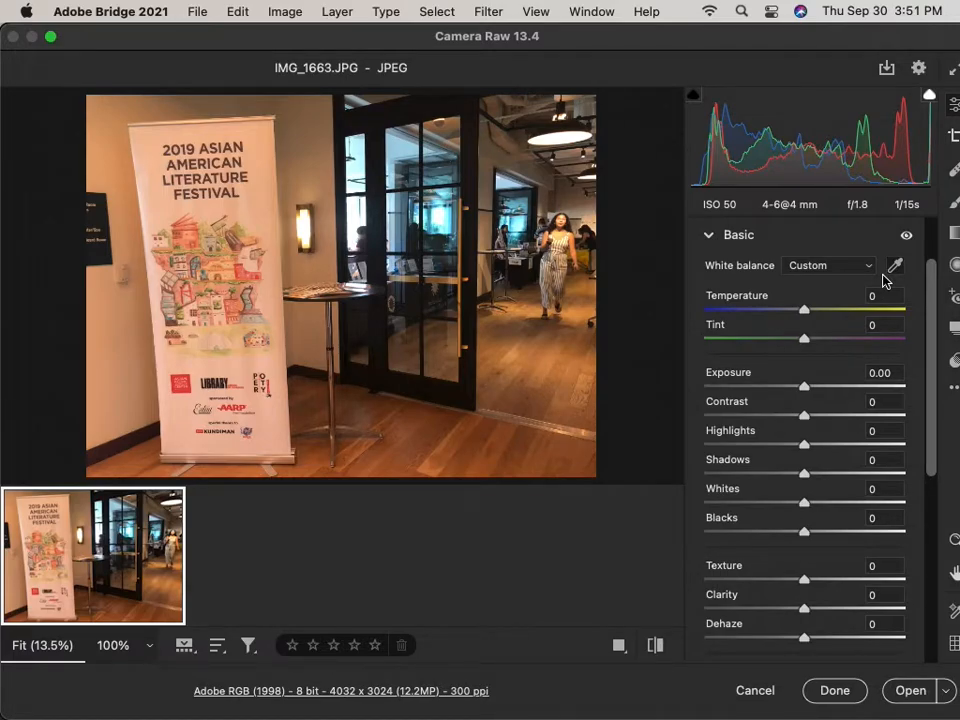
Neutralise the banner photo's orange cast from the white banner, settling at Temperature -42, Tint -33.
left_click(895, 268)
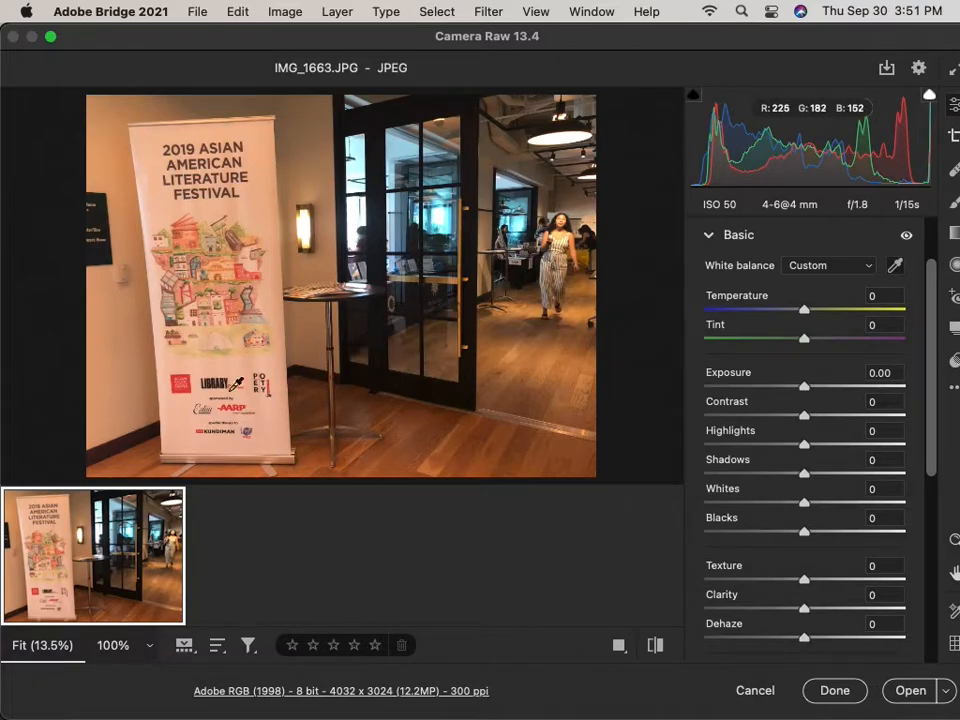
left_click(260, 191)
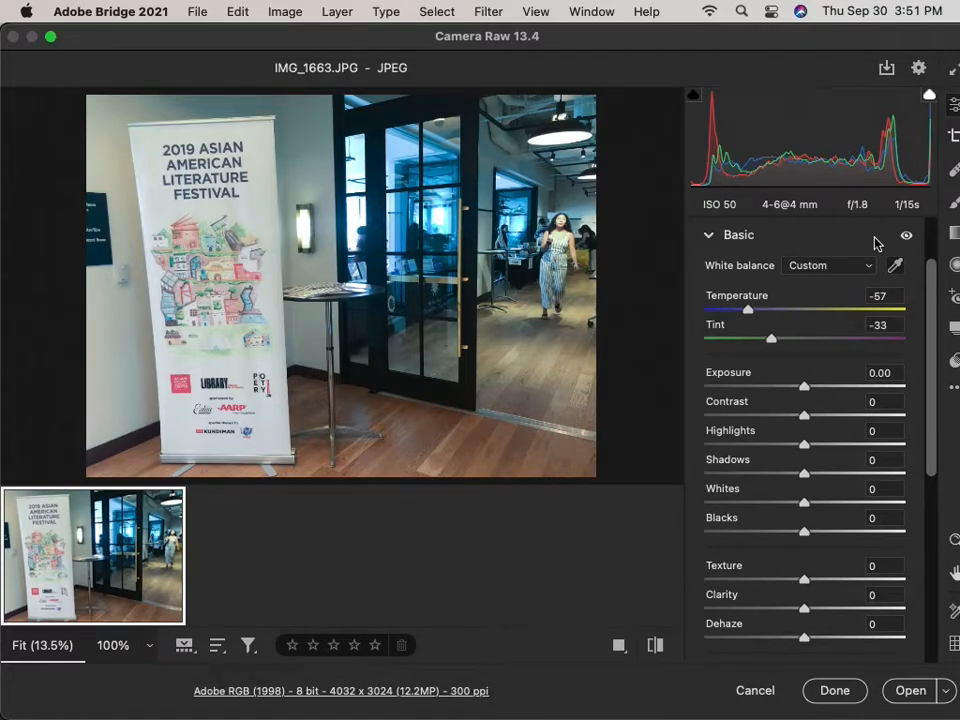
left_click_drag(752, 311, 769, 313)
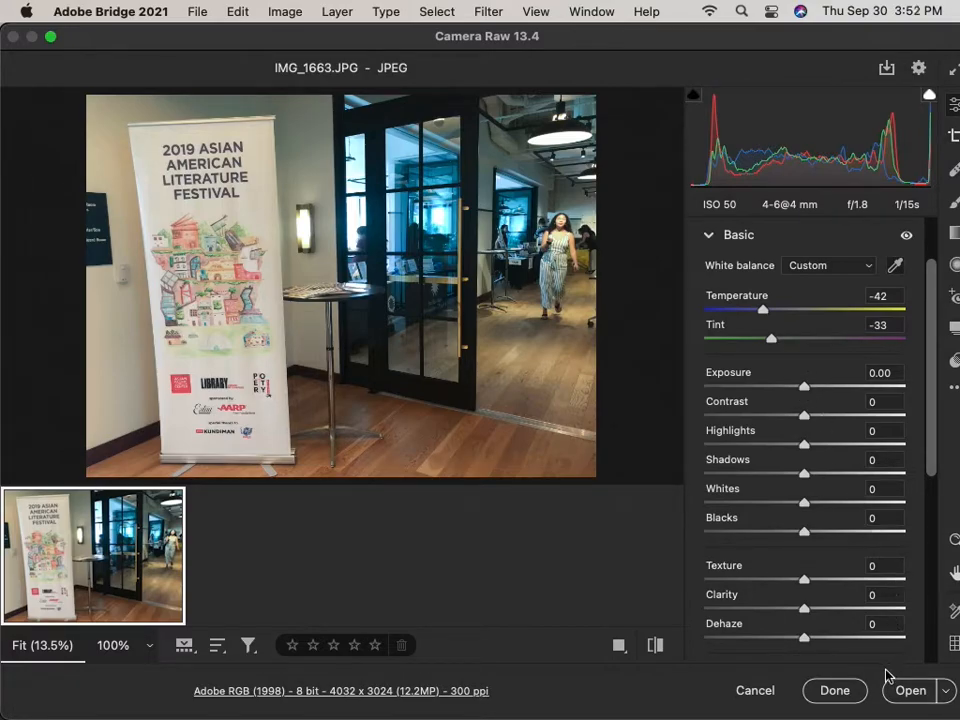
left_click(834, 691)
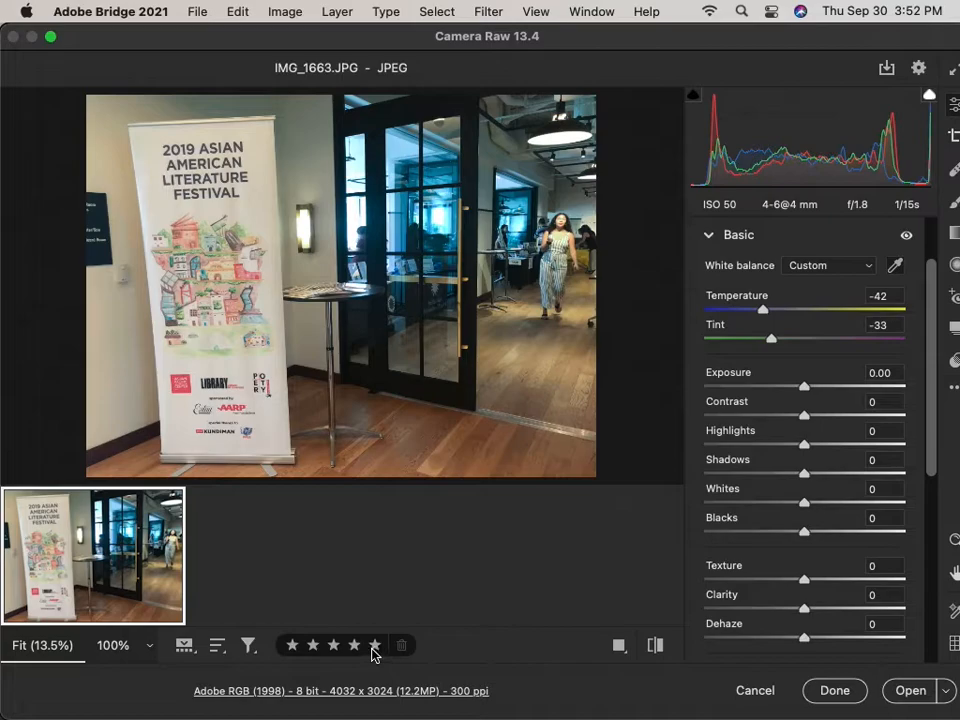
Keep the banner photo's corrections and bring up the file options for the next photo, IMG_1664.
left_click(836, 691)
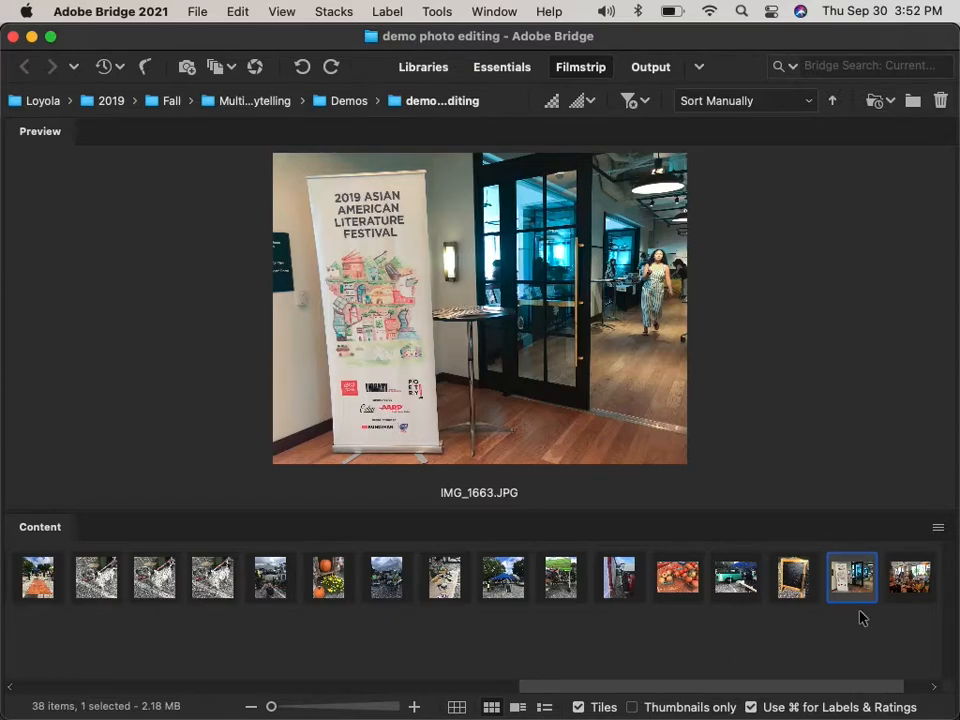
scroll(859, 619, "right", 2)
left_click(855, 575)
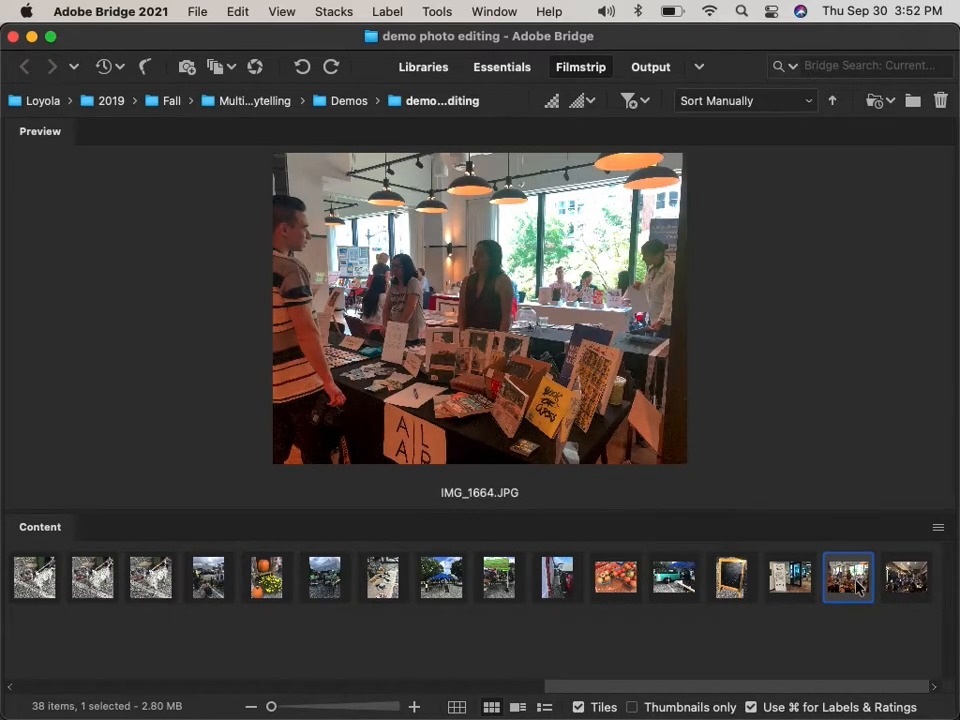
right_click(859, 587)
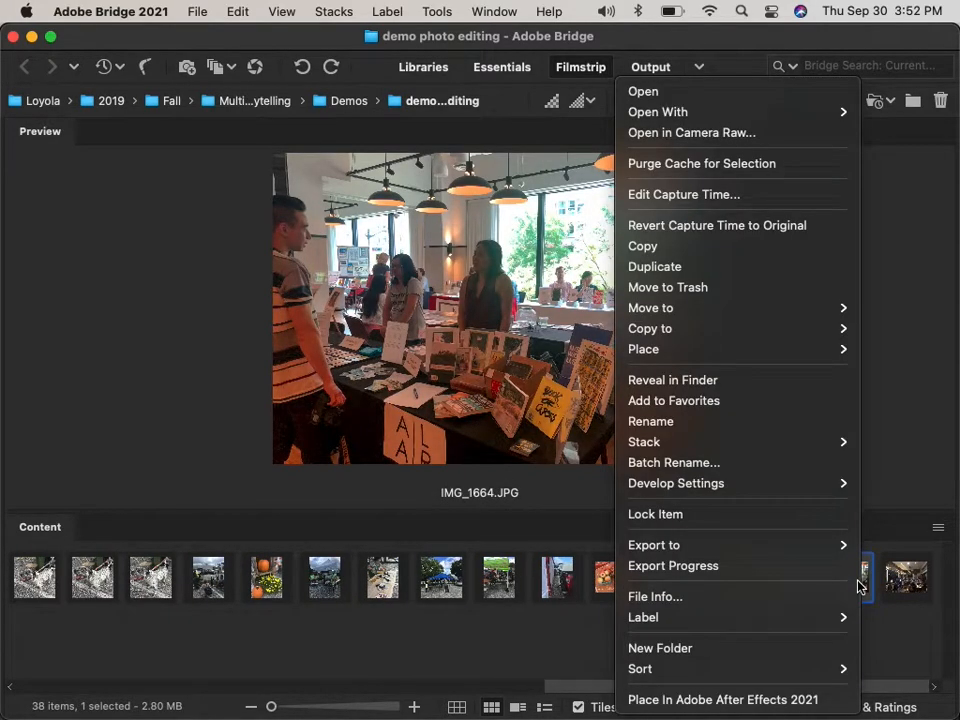
Open IMG_1664.JPG in Camera Raw with the White Balance Tool ready.
left_click(793, 129)
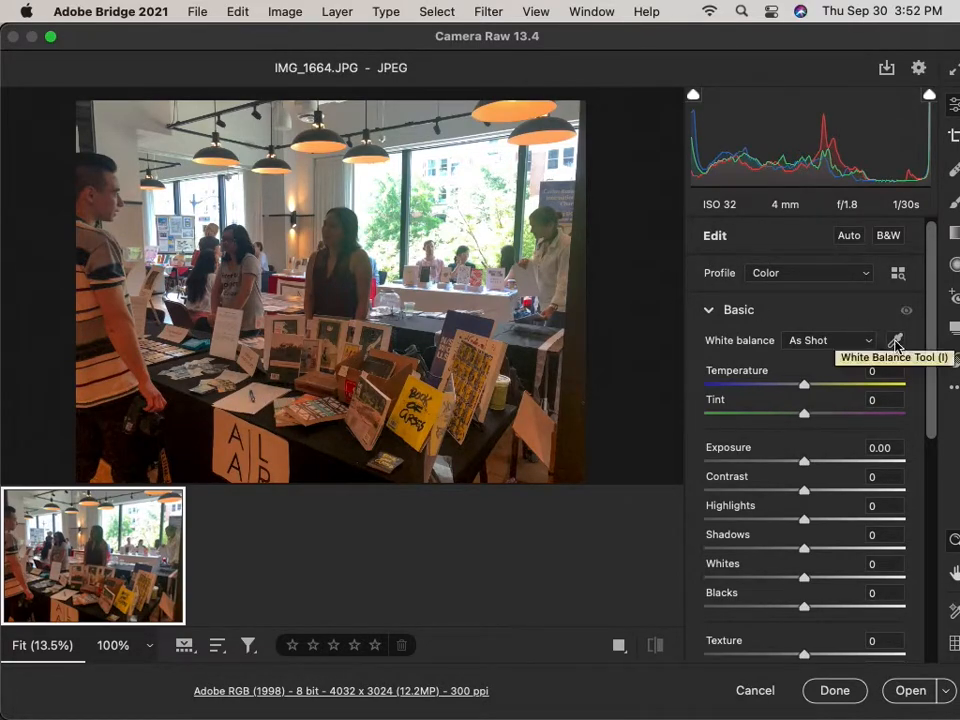
left_click(896, 342)
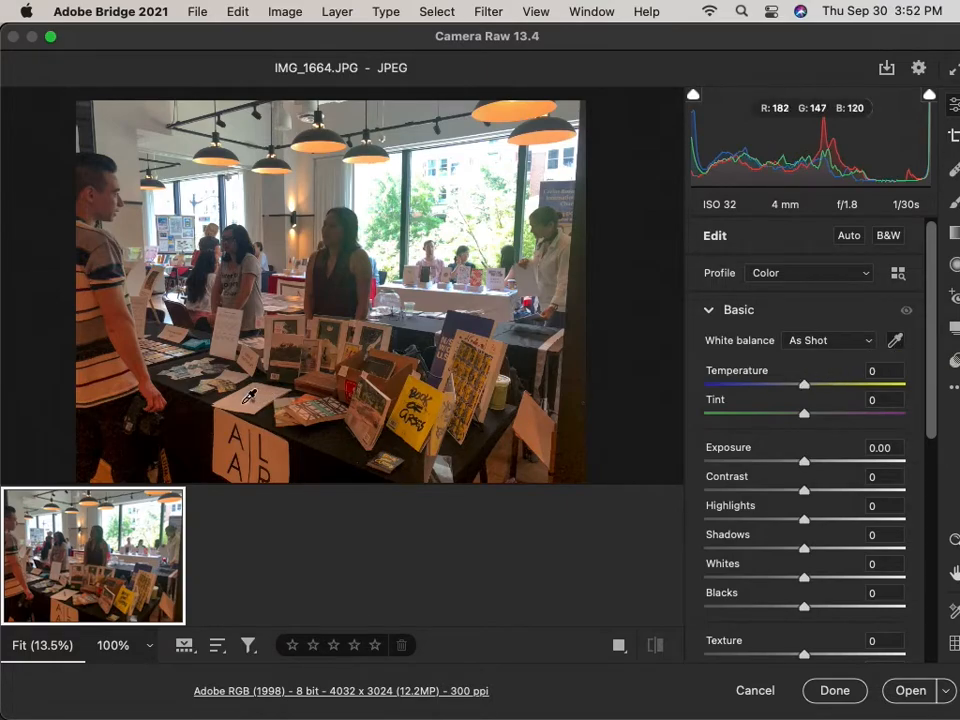
Set IMG_1664's white balance from the white paper to Temperature -24, Tint -30, and lift Shadows to +52.
left_click(247, 399)
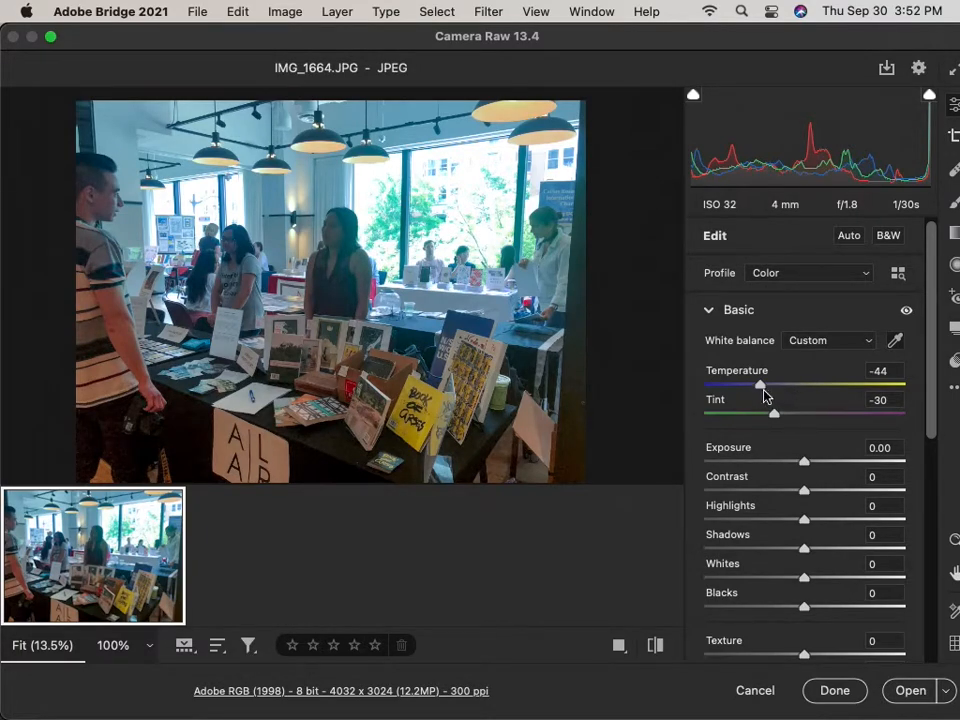
left_click_drag(760, 388, 781, 387)
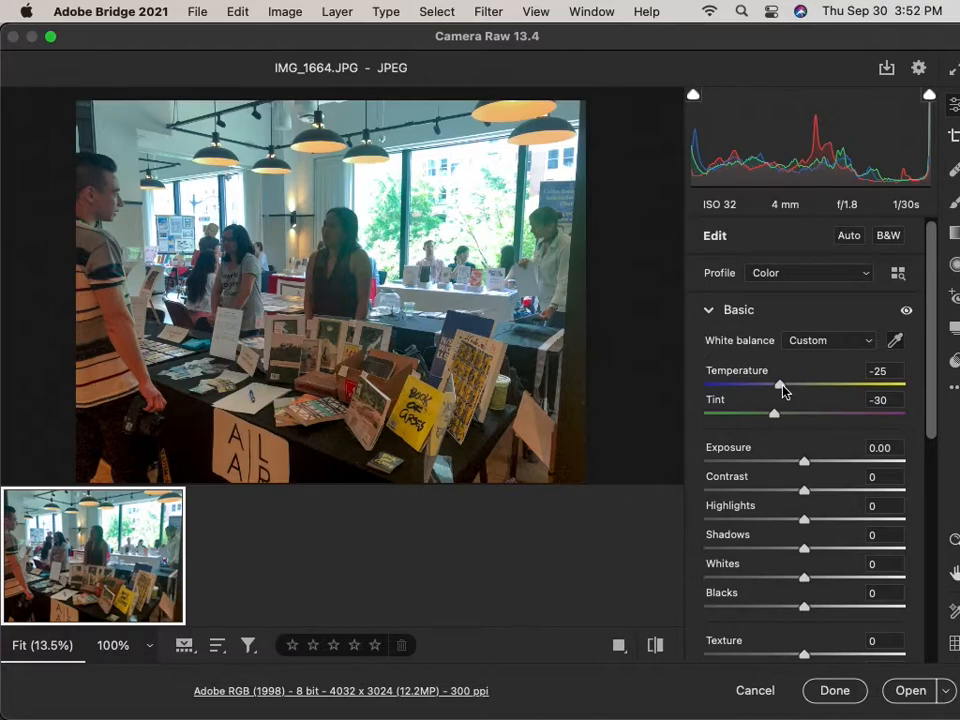
mouse_move(784, 390)
left_mouse_down()
mouse_move(818, 390)
mouse_move(784, 394)
left_mouse_up()
left_click_drag(802, 552, 855, 551)
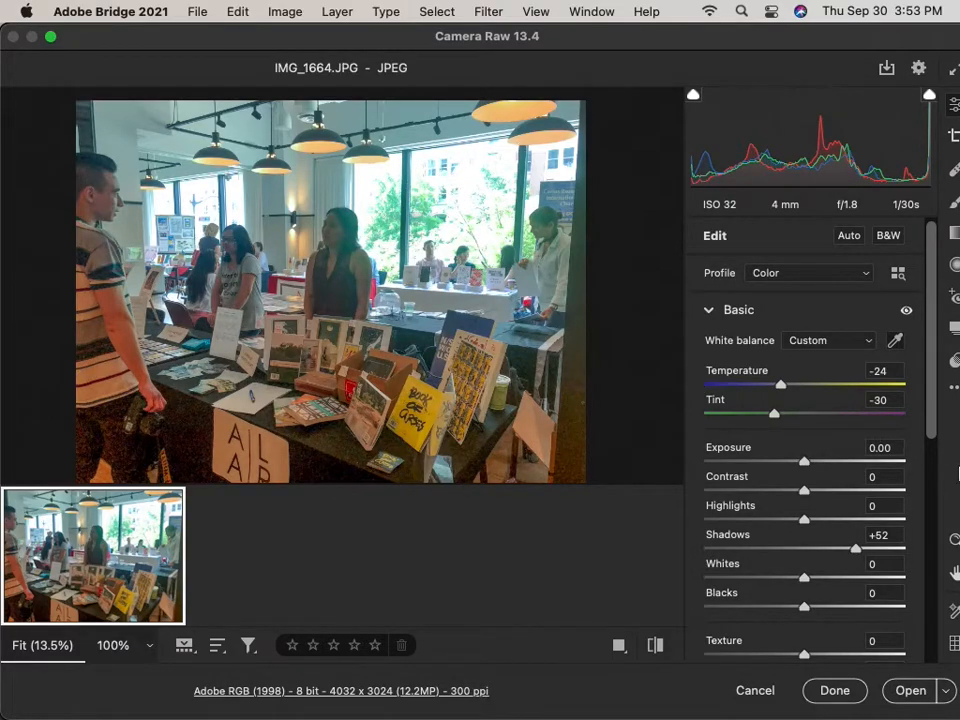
Set IMG_1664's Highlights to -52, Clarity to +33 and Dehaze to +12.
left_click_drag(930, 388, 943, 433)
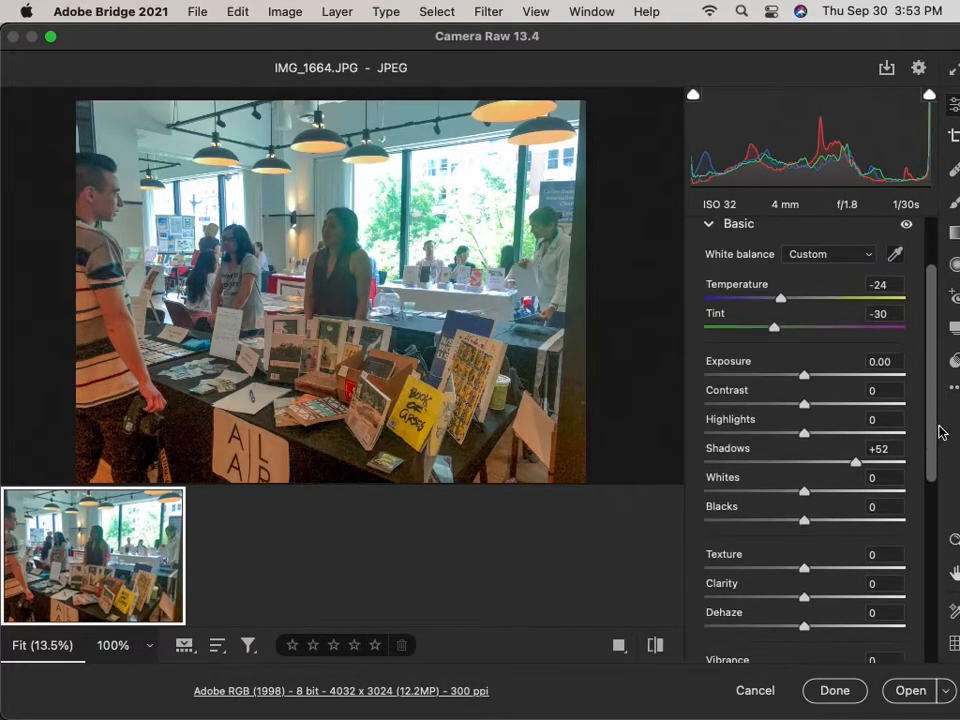
left_click_drag(805, 435, 754, 448)
left_click_drag(926, 448, 930, 489)
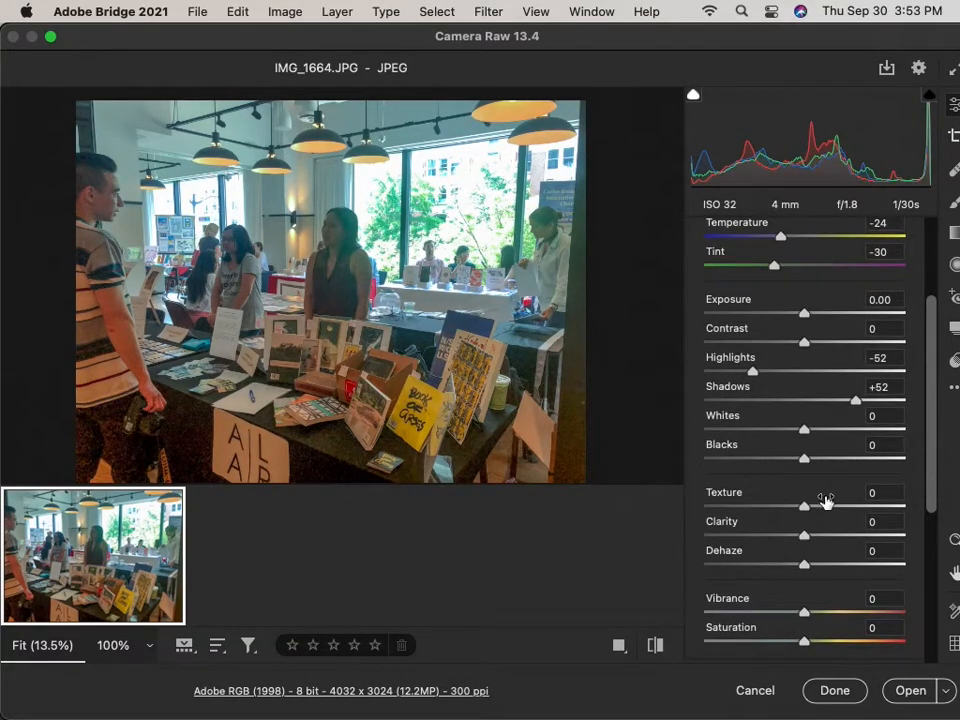
left_click_drag(806, 539, 836, 538)
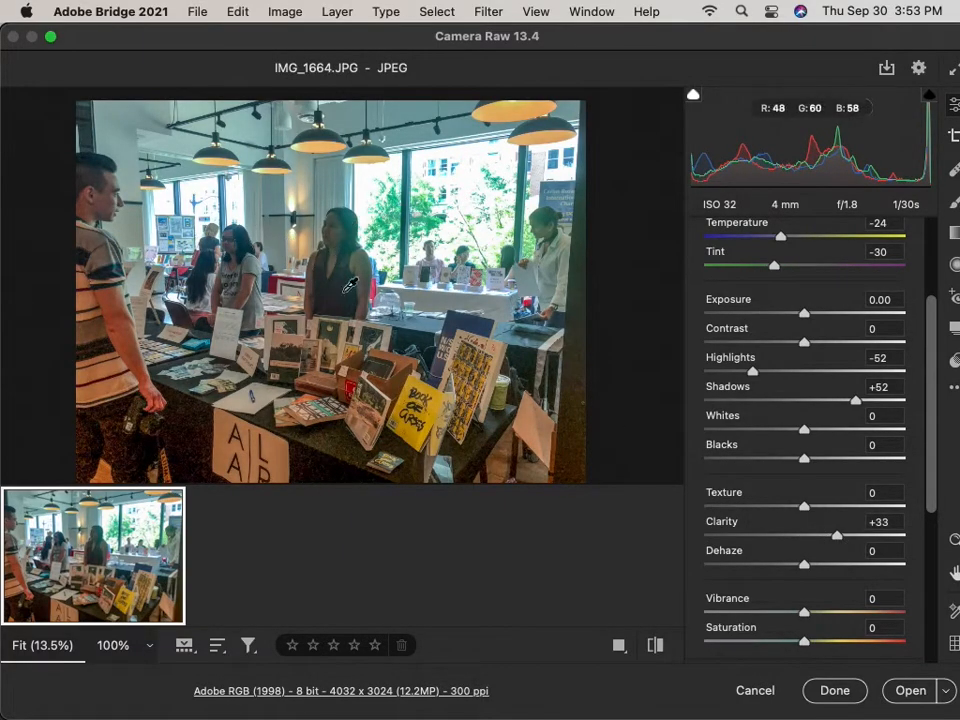
left_click_drag(926, 414, 924, 480)
mouse_move(804, 447)
left_mouse_down()
mouse_move(855, 446)
mouse_move(769, 448)
mouse_move(876, 448)
mouse_move(814, 448)
left_mouse_up()
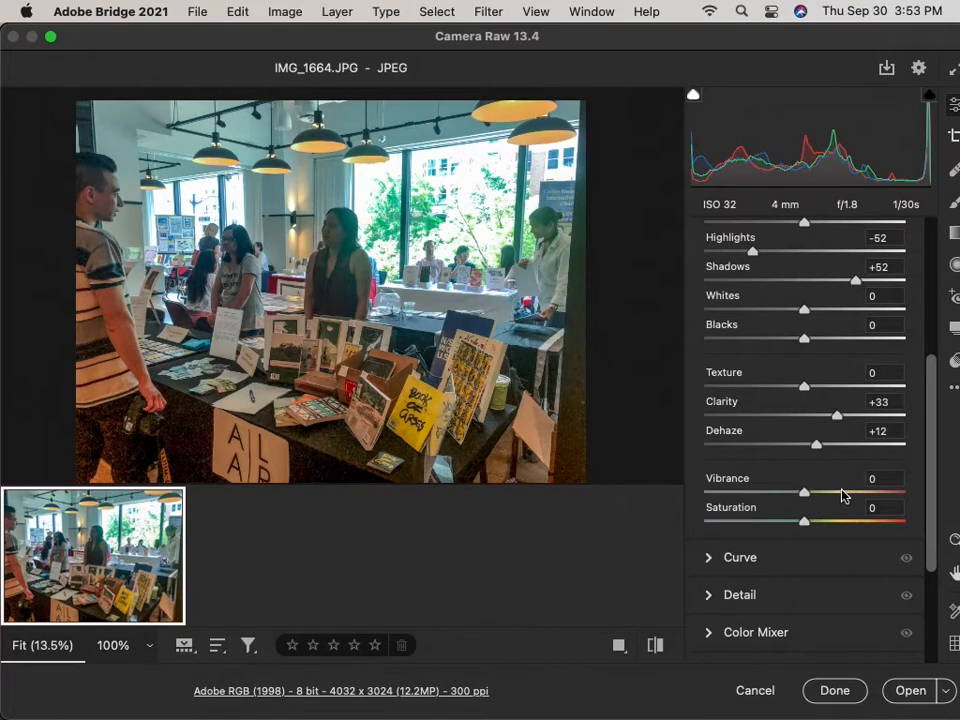
Raise Vibrance to +21 and ease Tint to -19.
left_click_drag(804, 491, 826, 492)
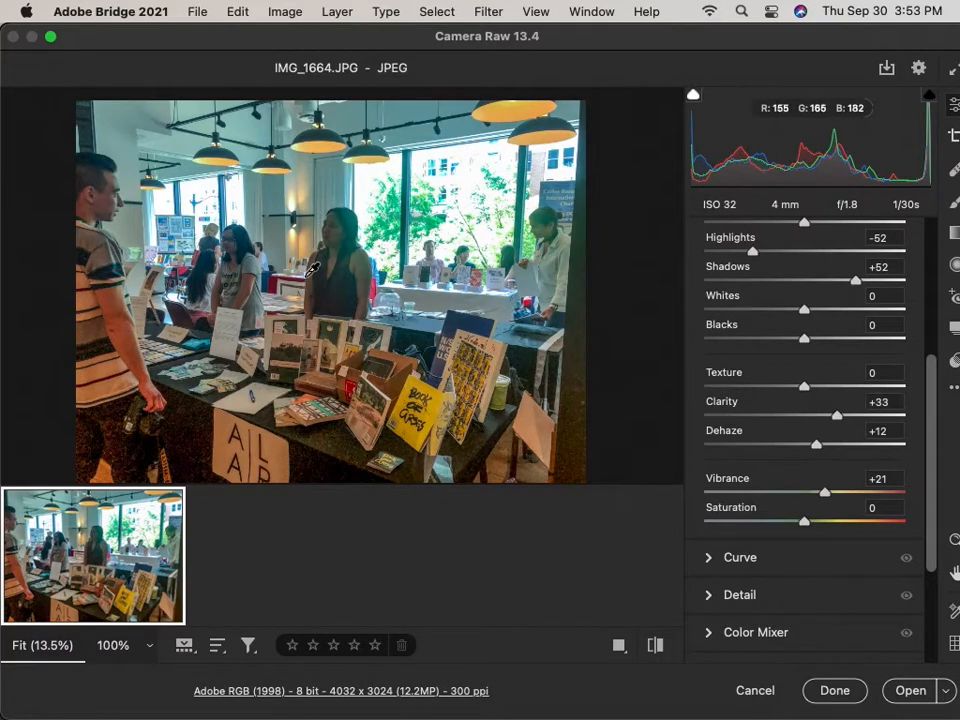
left_click_drag(926, 405, 928, 300)
mouse_move(774, 368)
left_mouse_down()
mouse_move(765, 374)
mouse_move(829, 366)
mouse_move(739, 369)
mouse_move(789, 369)
mouse_move(746, 371)
mouse_move(786, 377)
left_mouse_up()
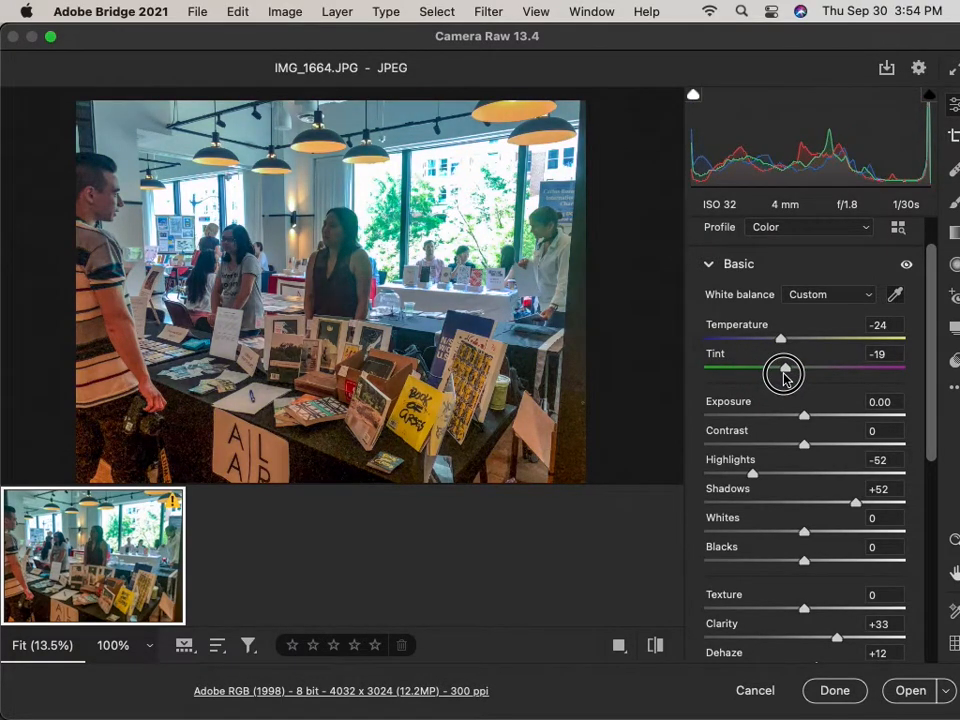
left_click_drag(785, 377, 785, 377)
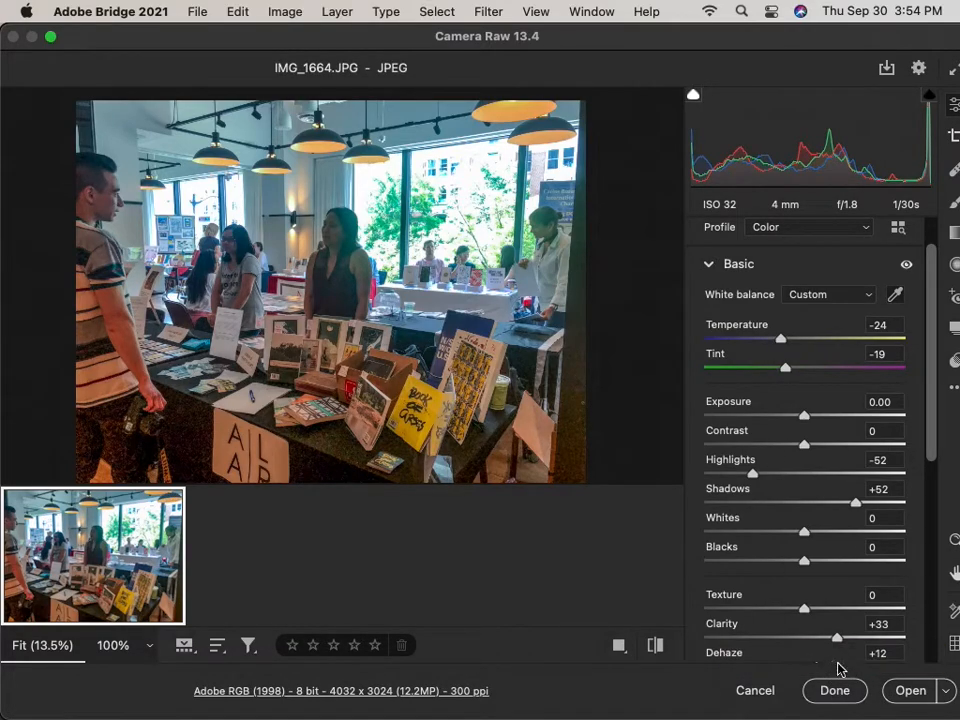
Accept IMG_1664's edits, then clear its Camera Raw develop settings.
left_click(838, 688)
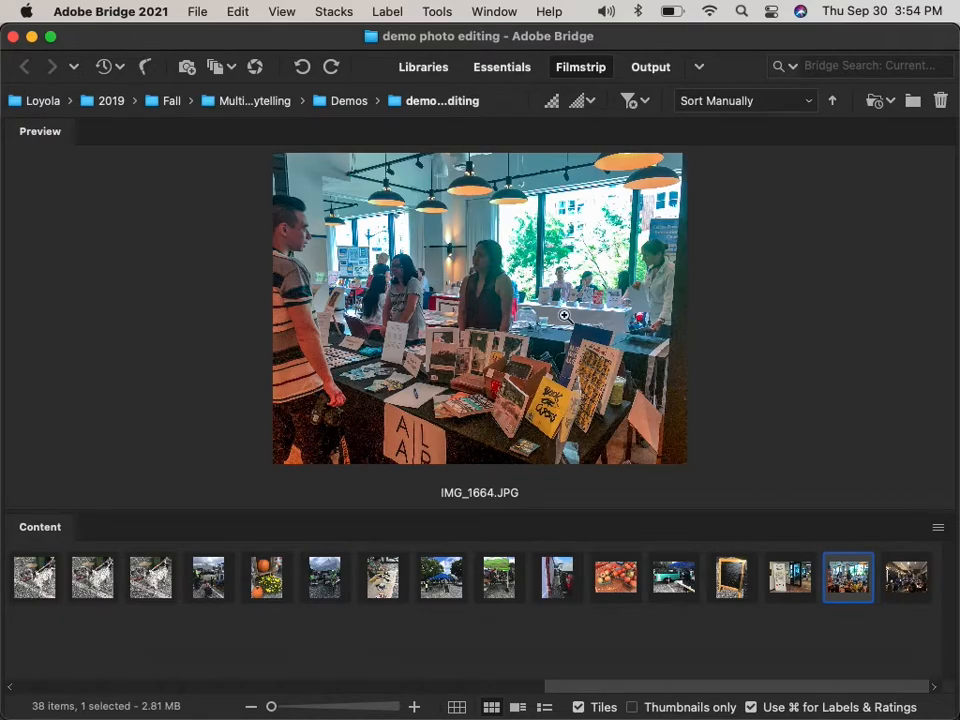
right_click(858, 588)
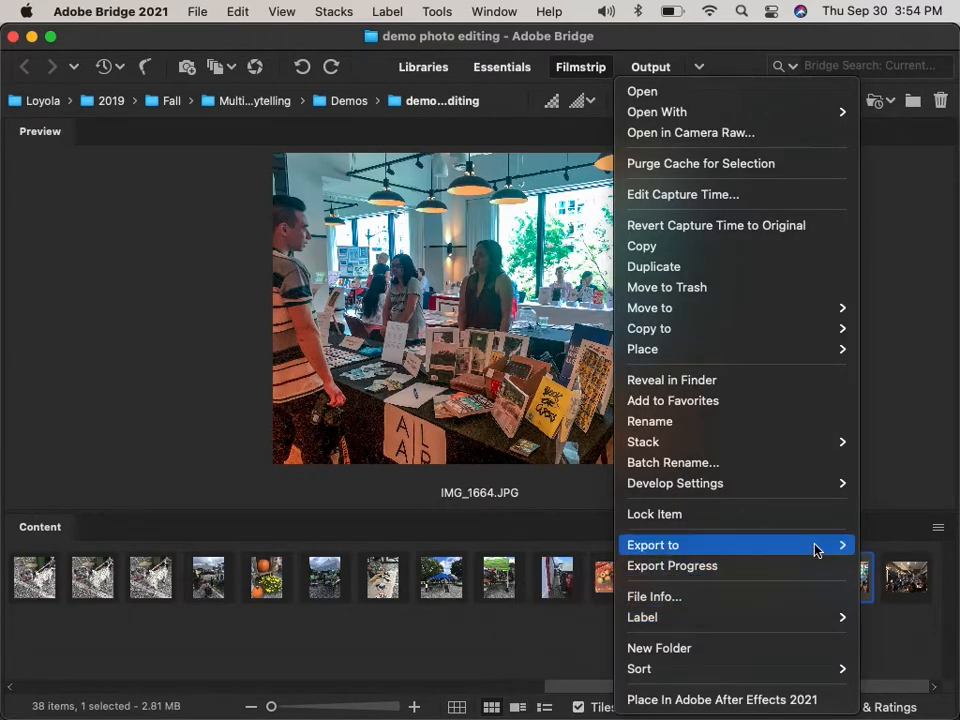
mouse_move(818, 495)
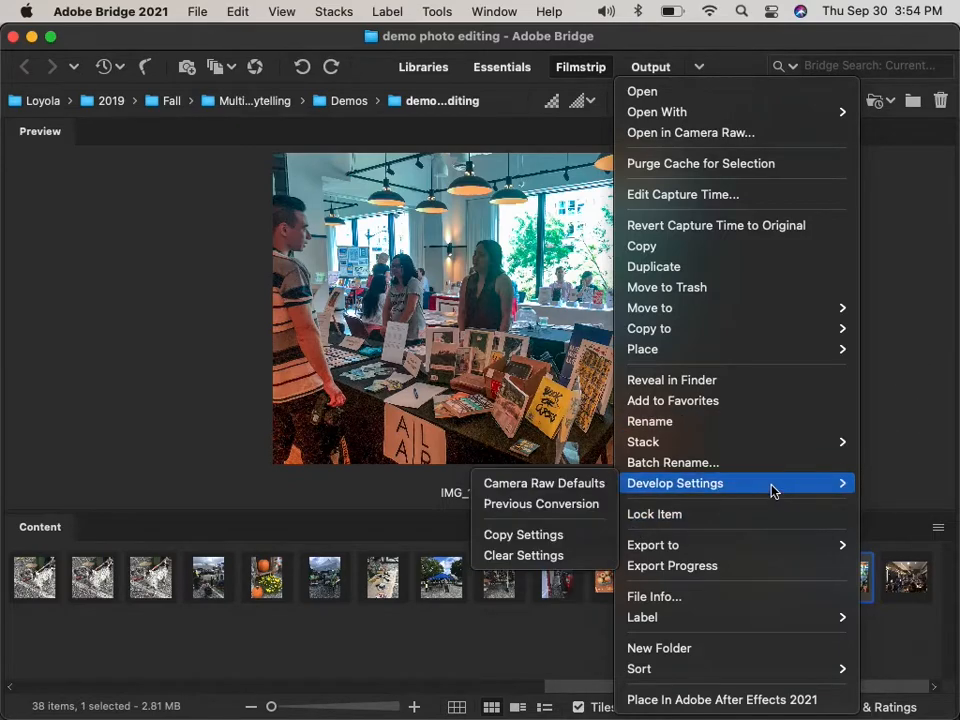
left_click(555, 557)
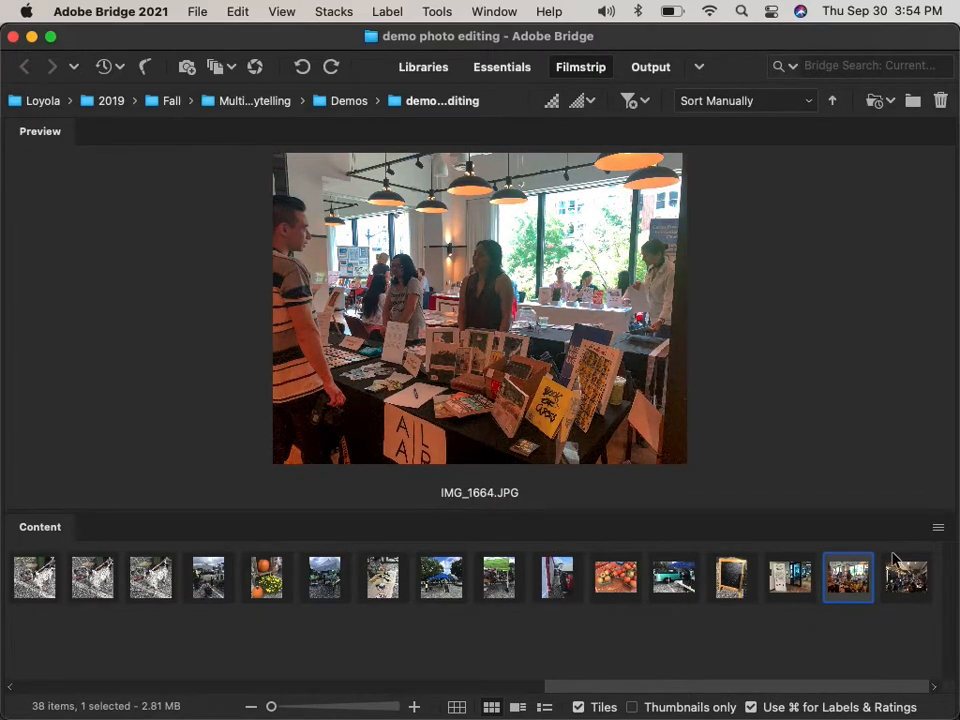
Restore the edits with Develop Settings > Previous Conversion.
right_click(849, 575)
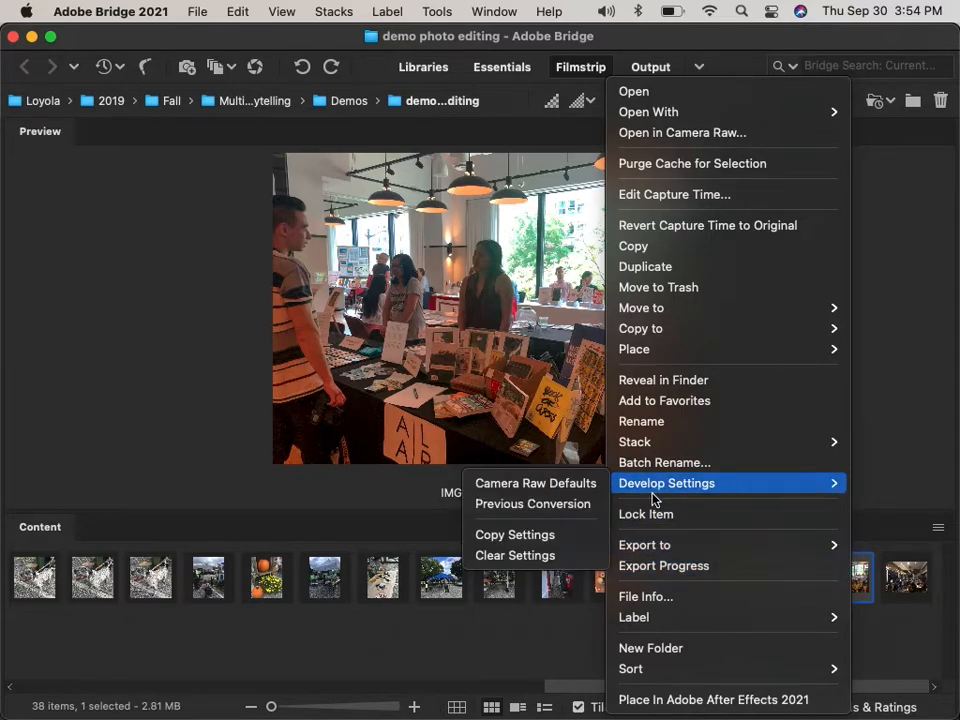
left_click(555, 504)
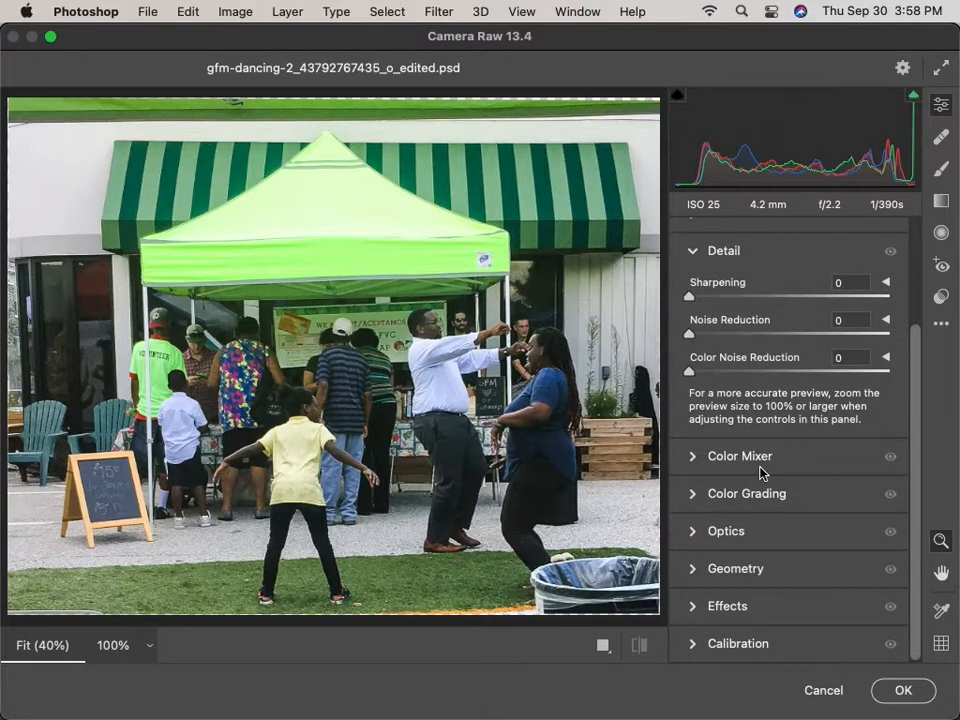
scroll(760, 472, "up", 3)
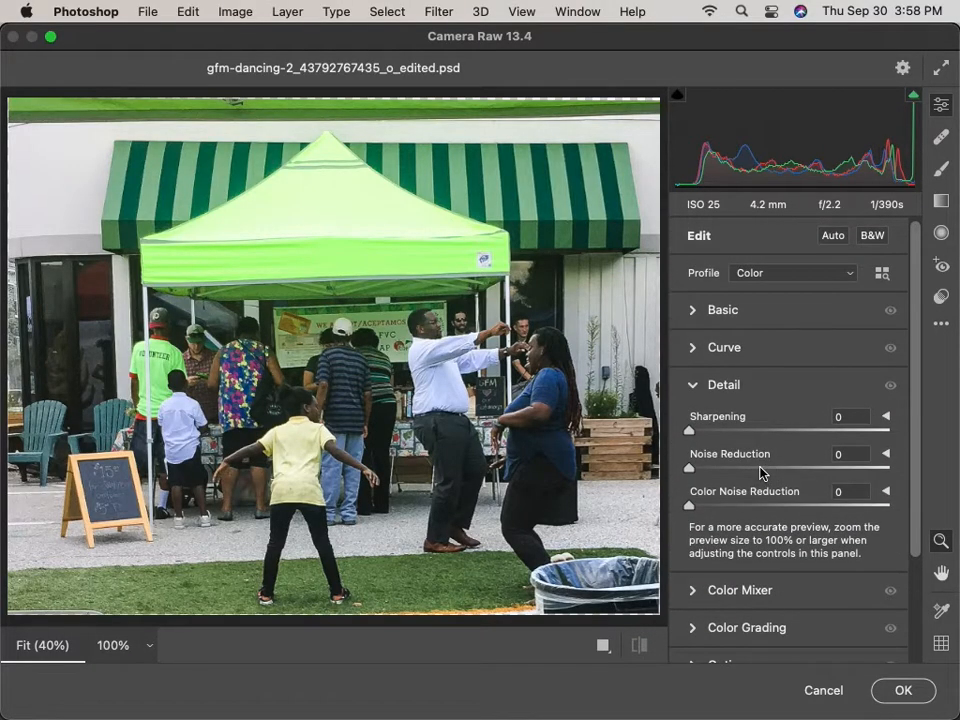
Show the dancing photo in Before/After Left/Right view.
scroll(787, 583, "down", 3)
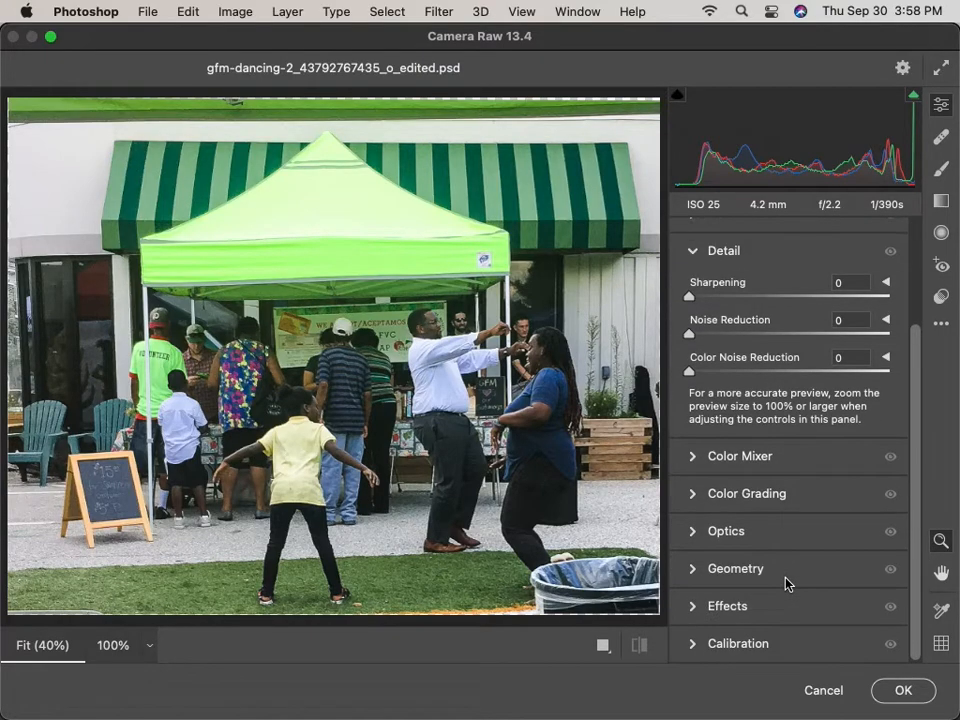
left_click(601, 651)
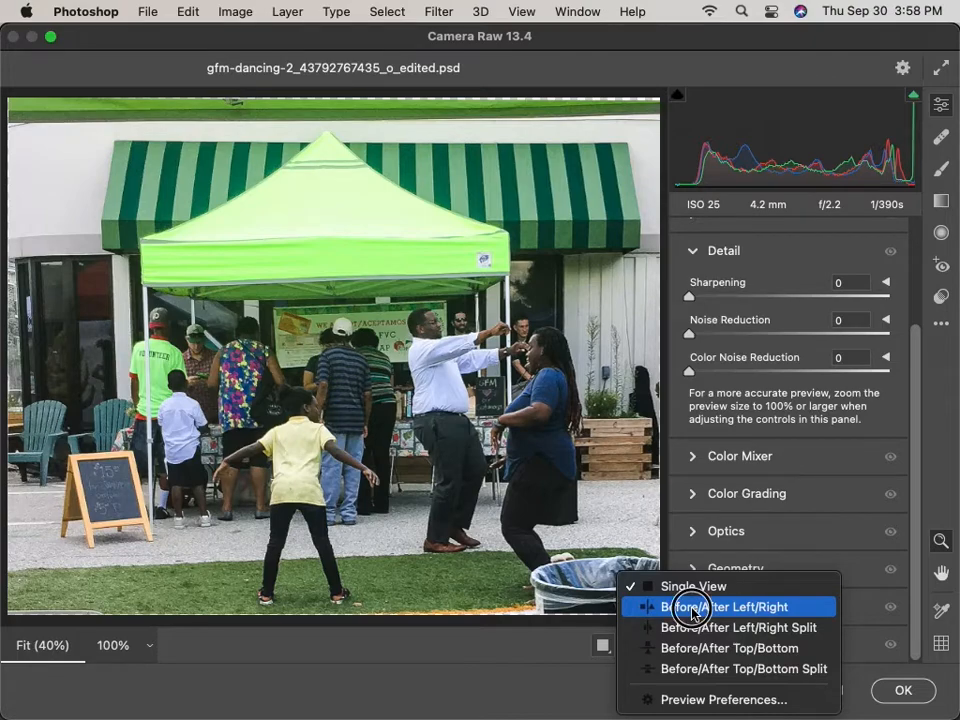
left_click(693, 612)
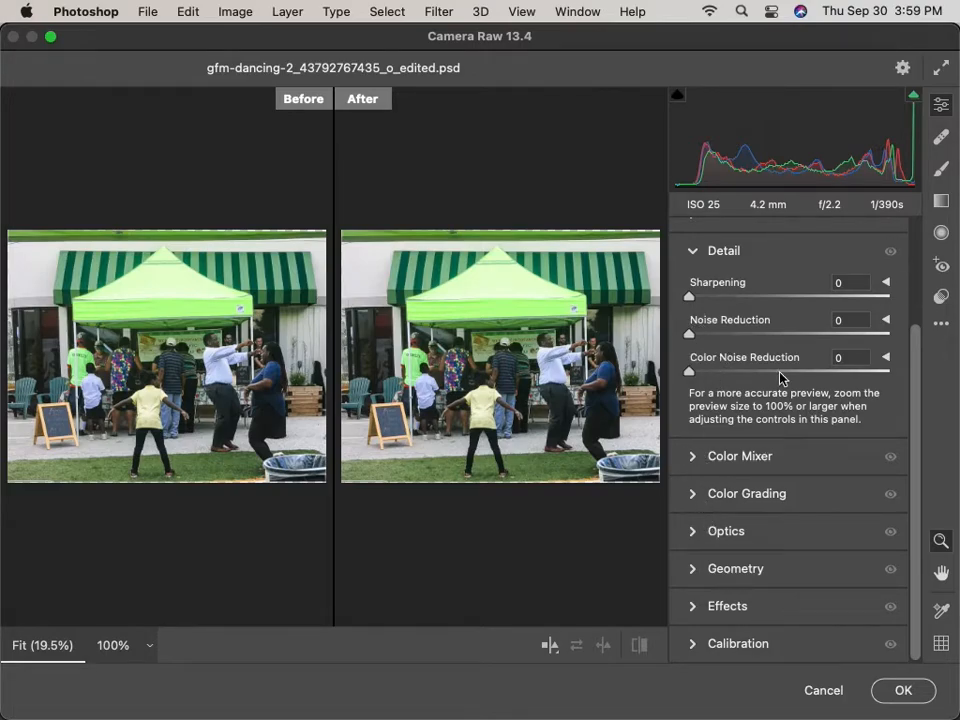
Push Temperature to +100 in the Basic panel, then return it to 0.
scroll(775, 378, "up", 3)
left_click(691, 313)
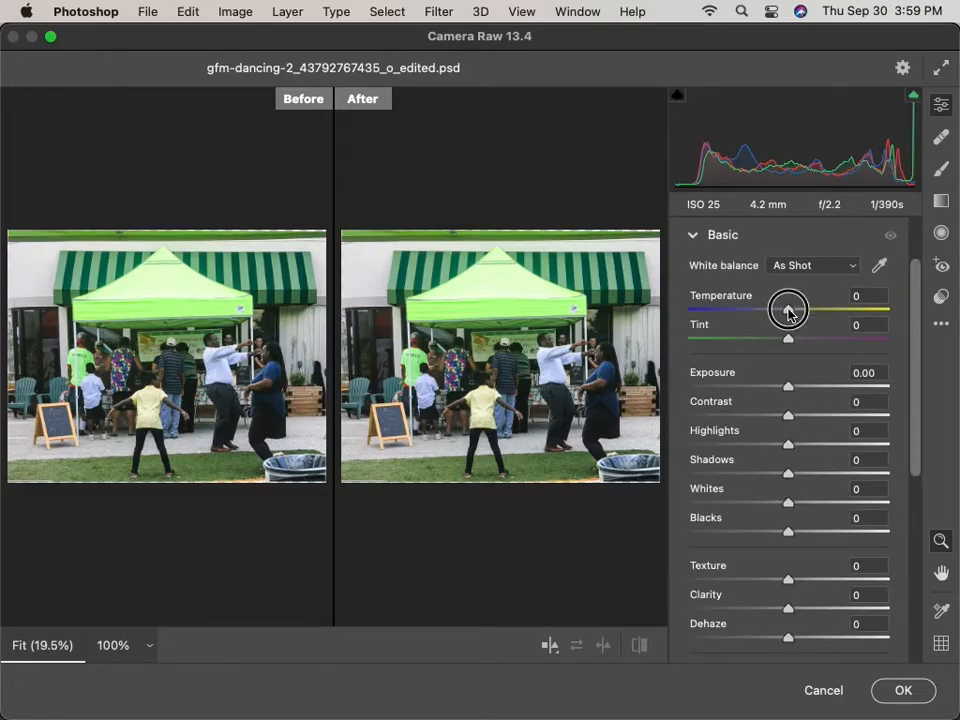
left_click_drag(787, 310, 957, 302)
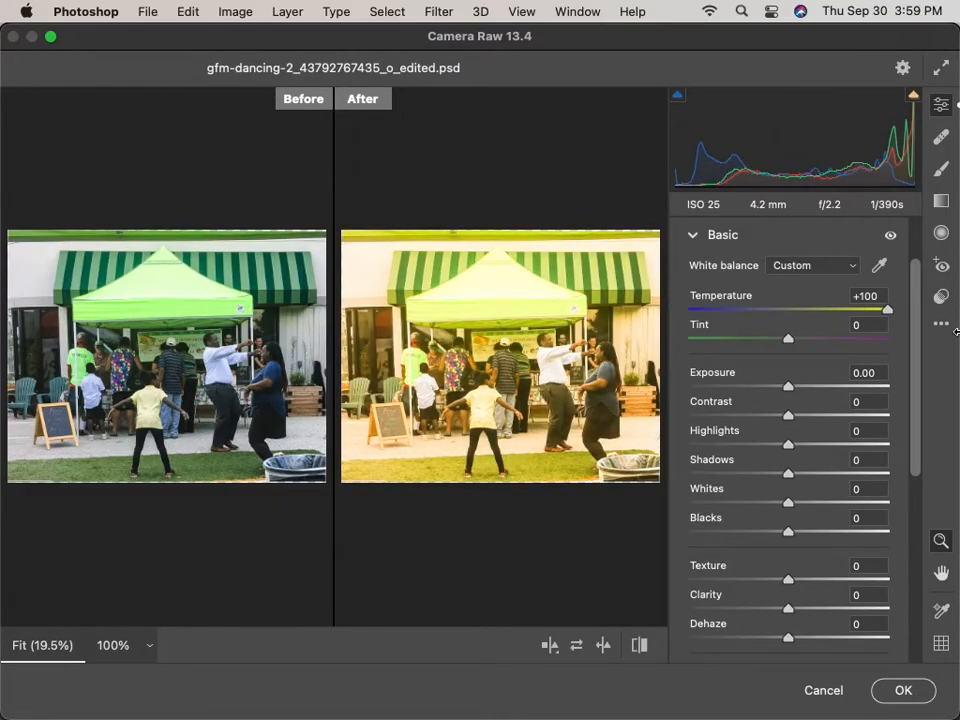
left_click_drag(883, 312, 788, 317)
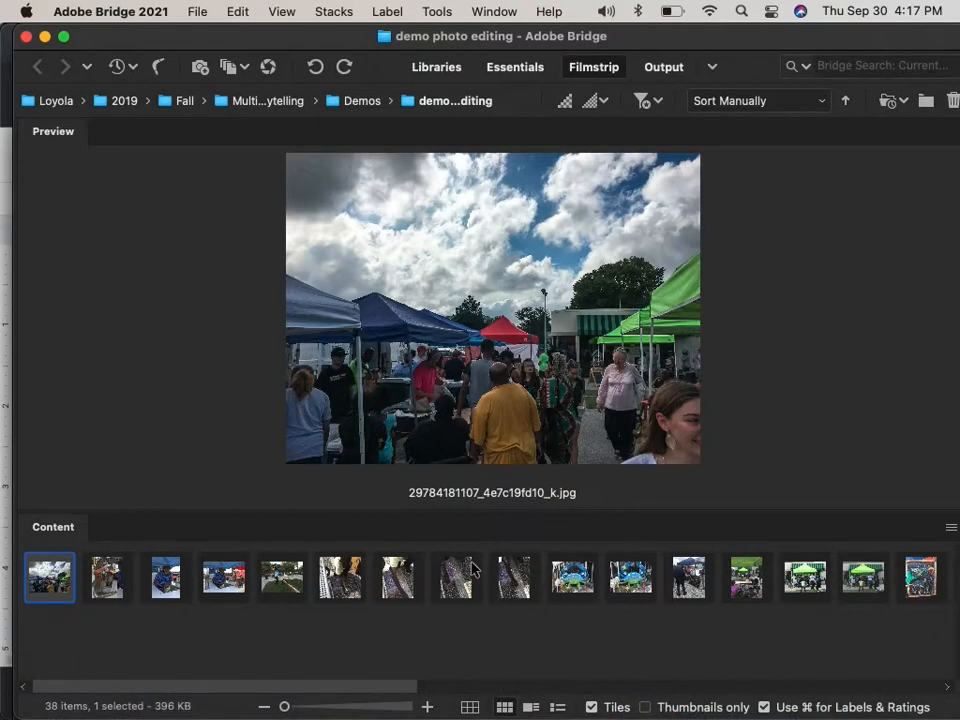
scroll(474, 568, "right", 2)
Select all 38 images and send them to Tools > Photoshop > Image Processor.
scroll(474, 568, "left", 2)
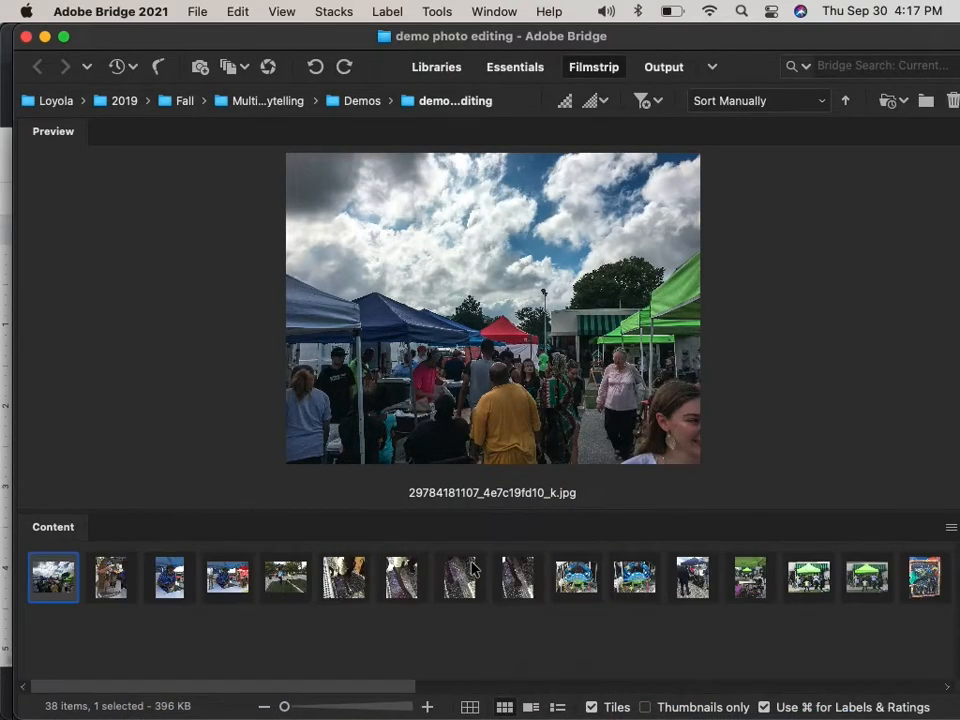
scroll(183, 603, "right", 10)
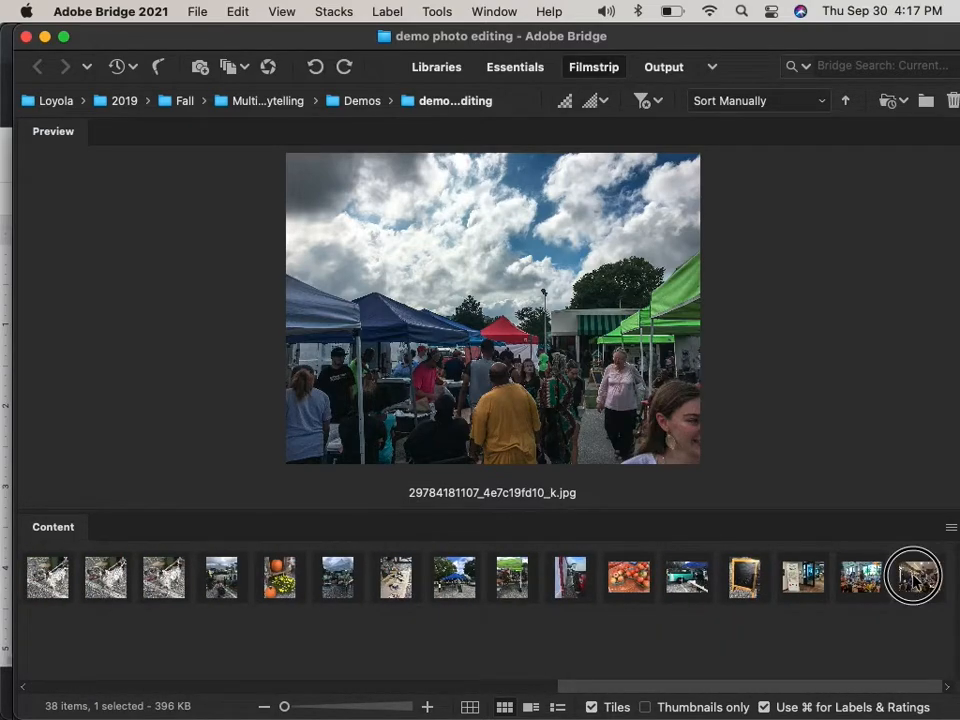
key("super+a")
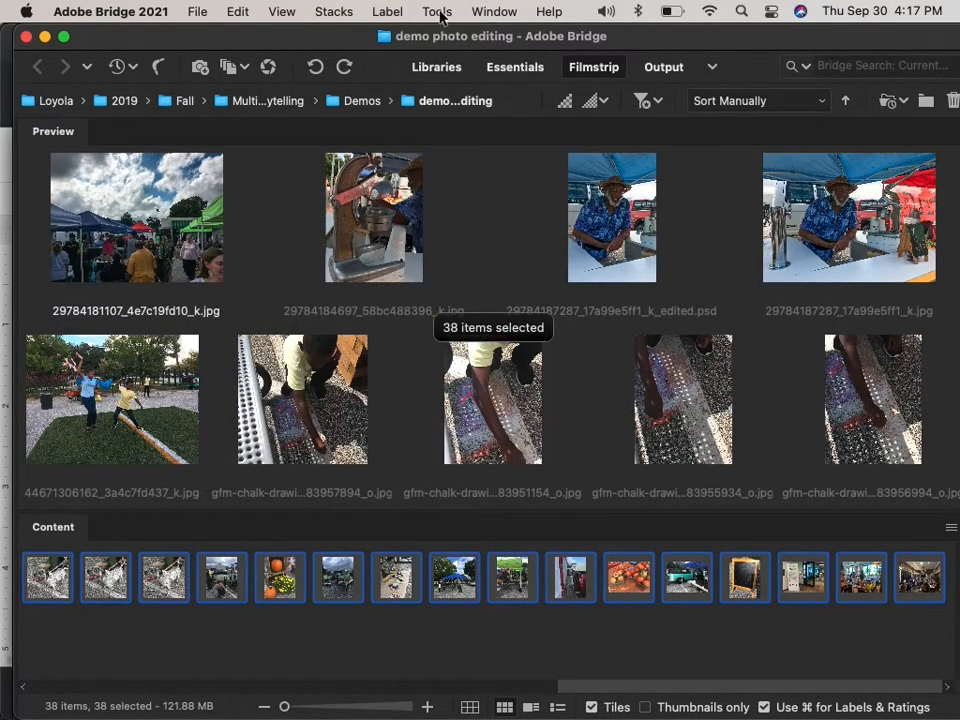
left_click(437, 12)
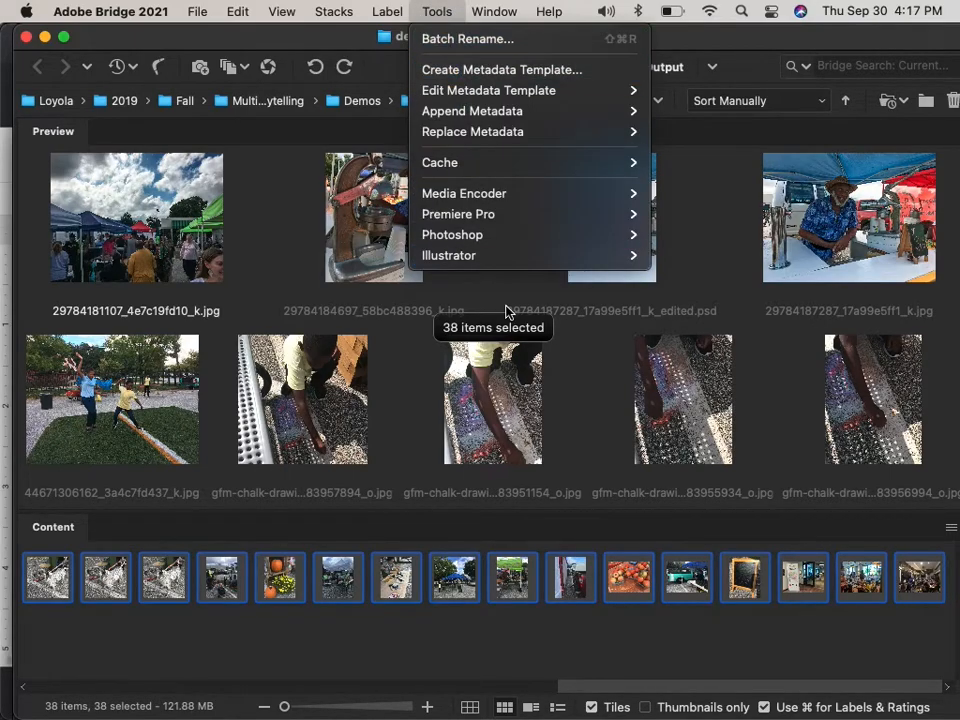
mouse_move(507, 242)
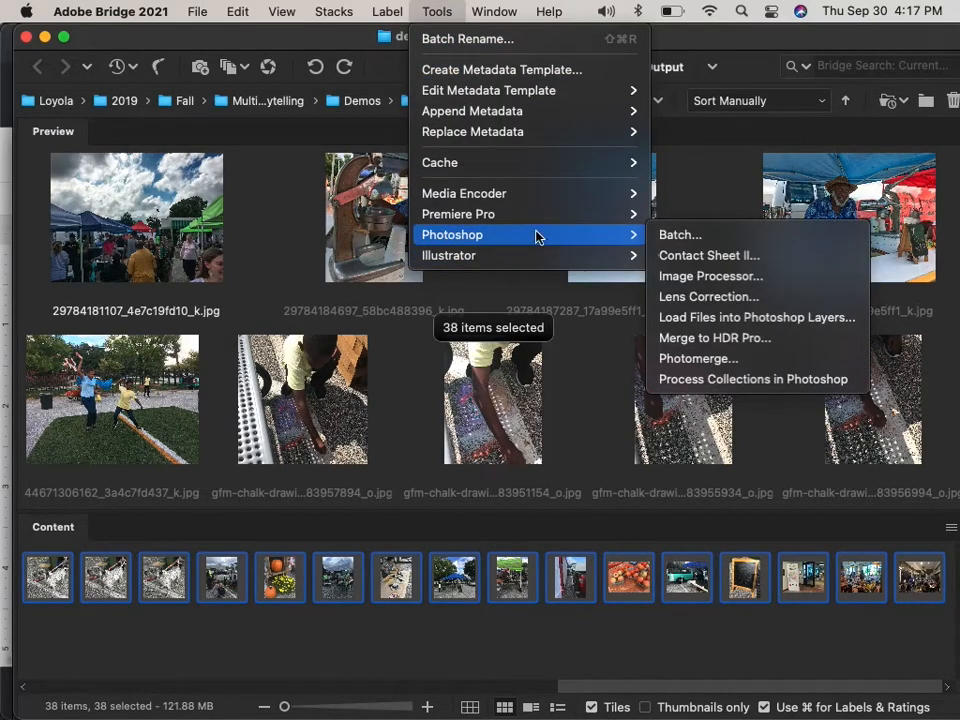
left_click(759, 282)
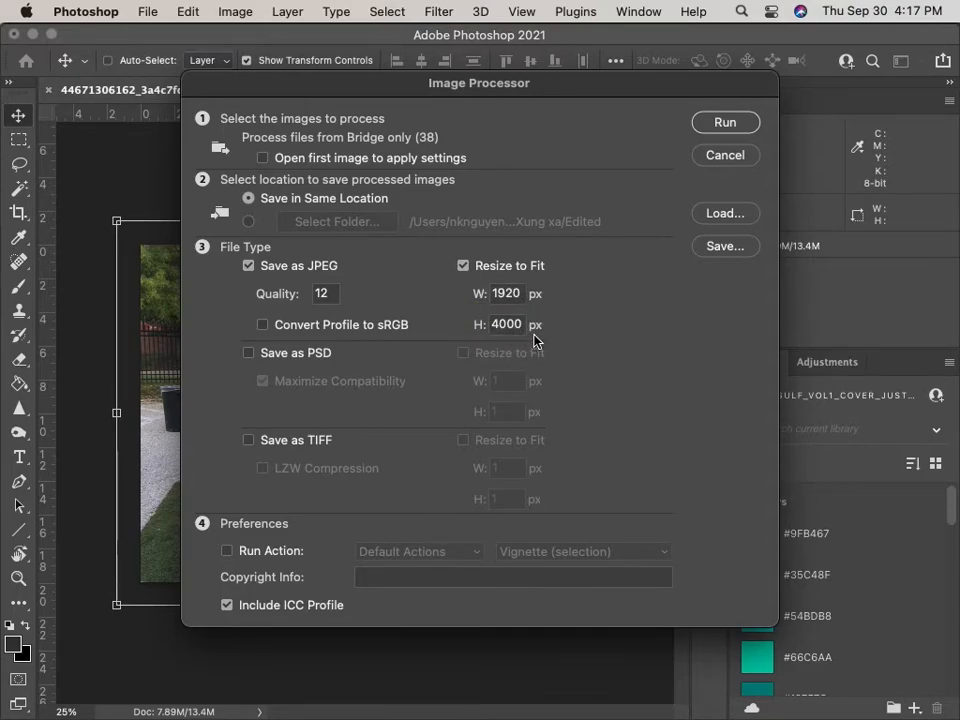
Run the Image Processor saving JPEGs at quality 12, resized to fit 1920×4000 px.
left_click(725, 123)
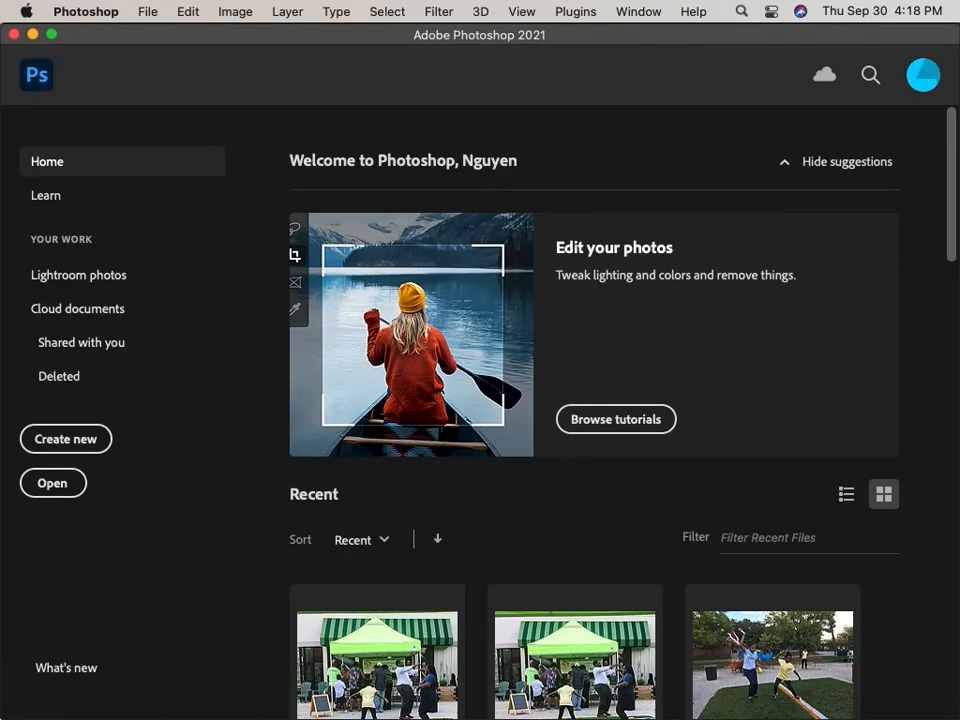
Return to Bridge, dismiss Notification Center, and select the new JPEG output folder.
mouse_move(15, 713)
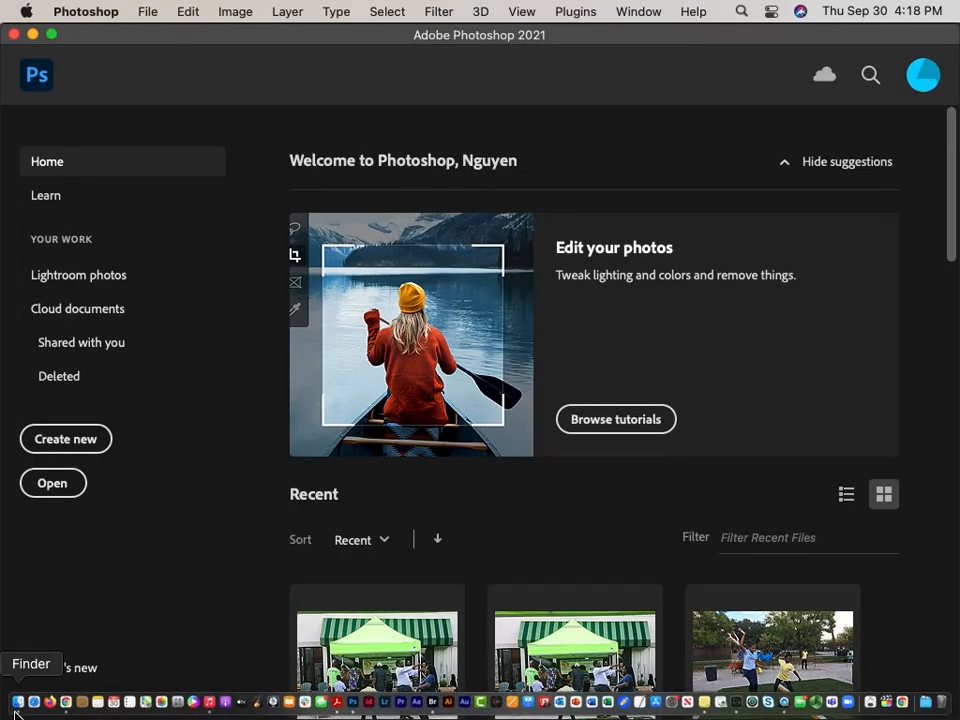
left_click(431, 705)
left_click(528, 625)
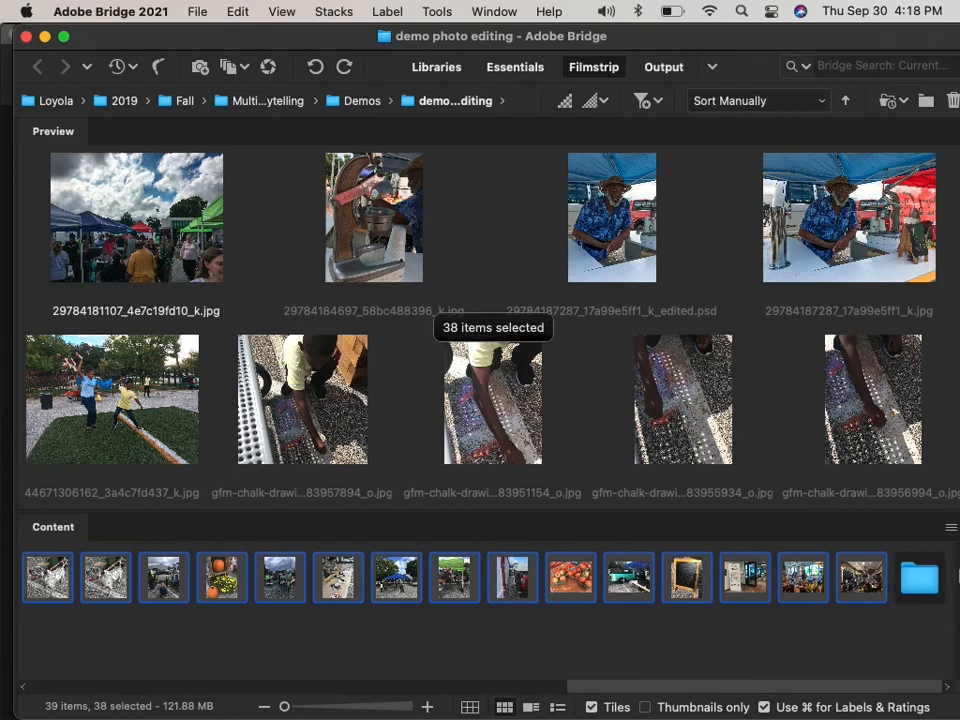
left_click(922, 576)
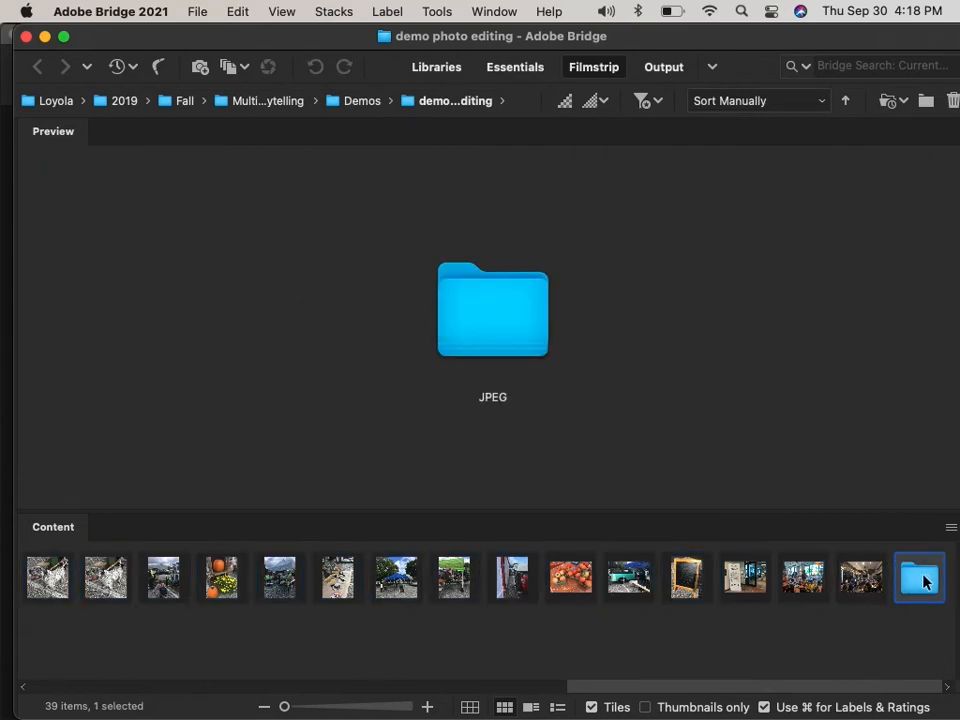